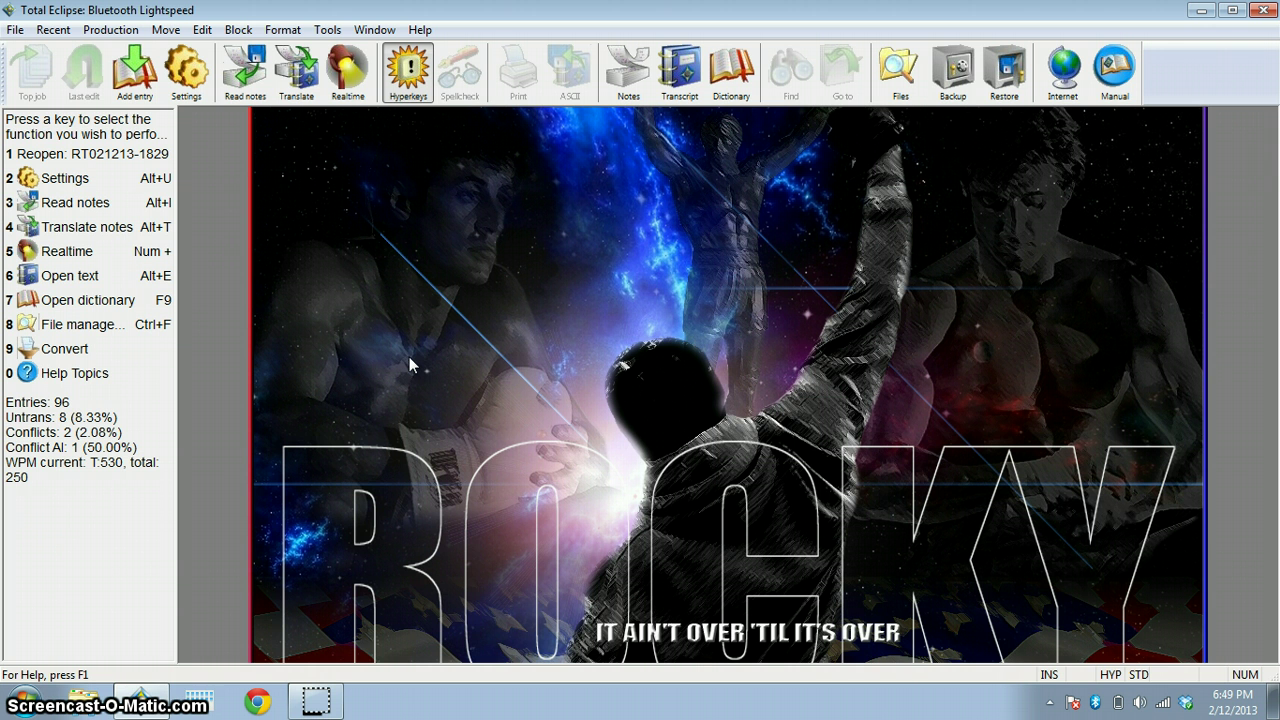
- Start a new realtime translation session with a blank transcript
key(KP_Add)
key(Return)
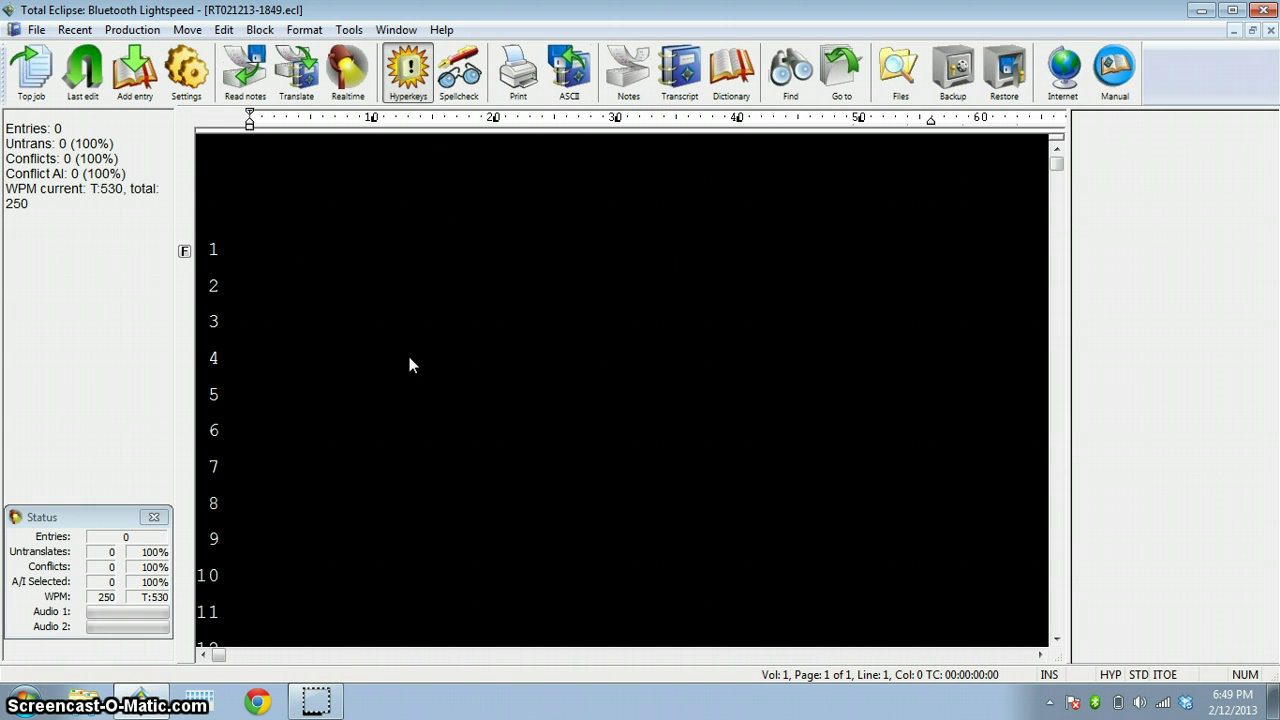
text(Just)
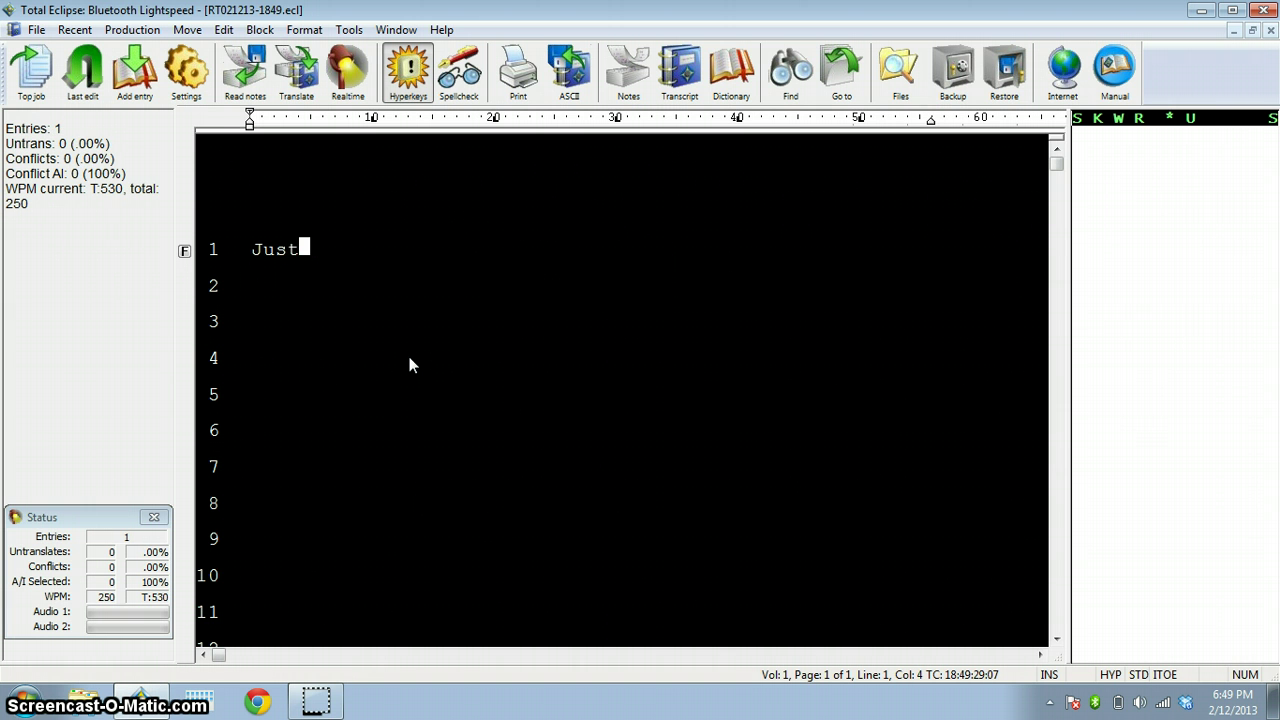
text({&H})
key(BackSpace)
key(BackSpace)
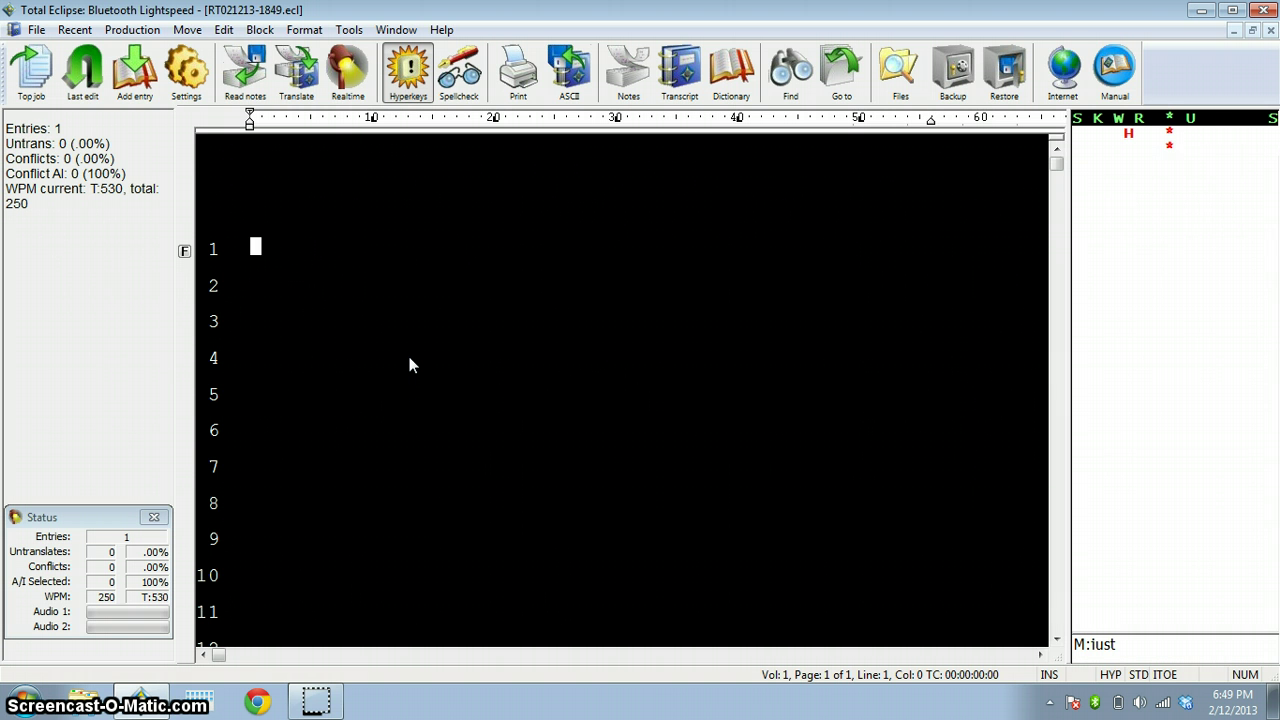
- Write "I'm just going to write sum garbage how are you doing doing today I am doing fine" in the transcript
text(I'm just going)
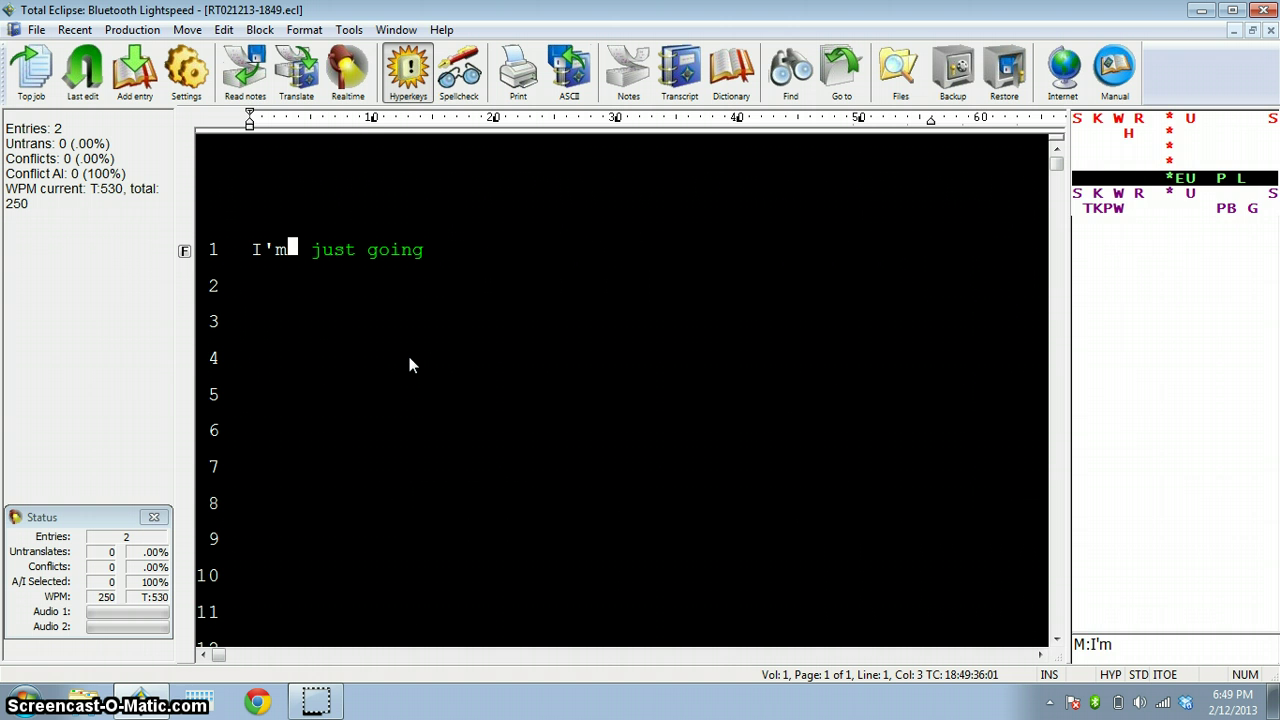
text( to write sum)
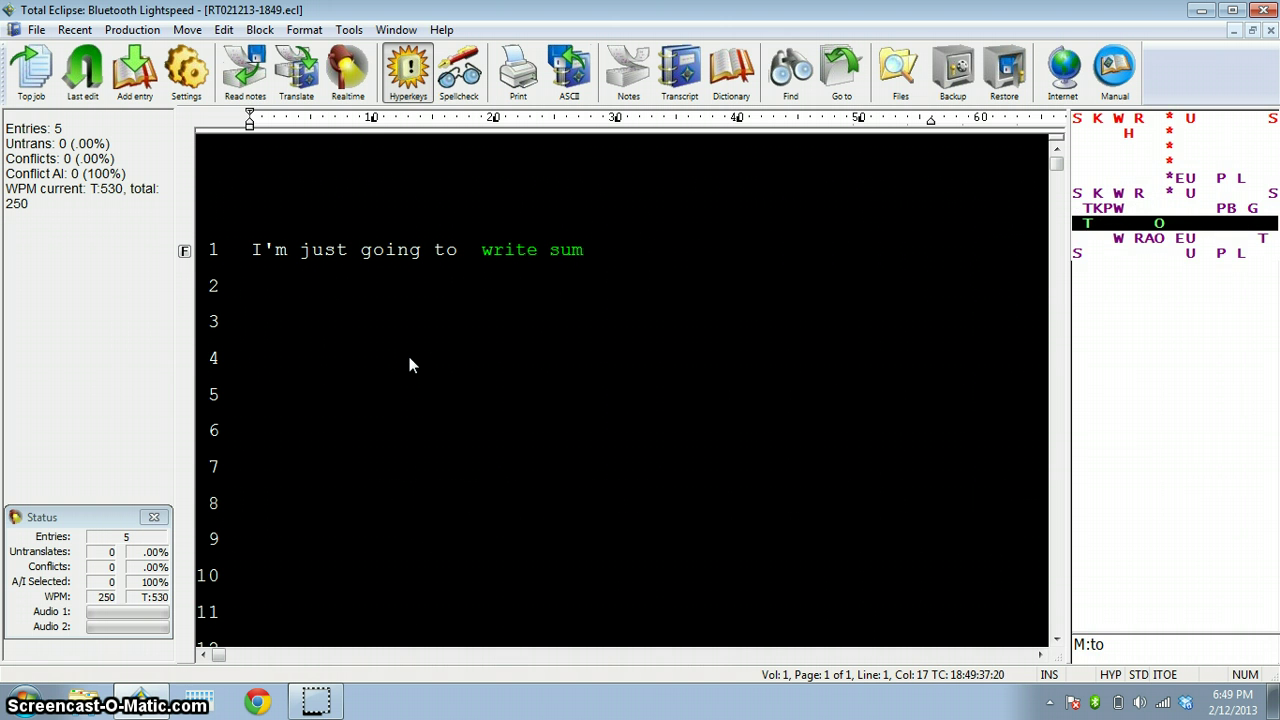
text( garbage how are you doing)
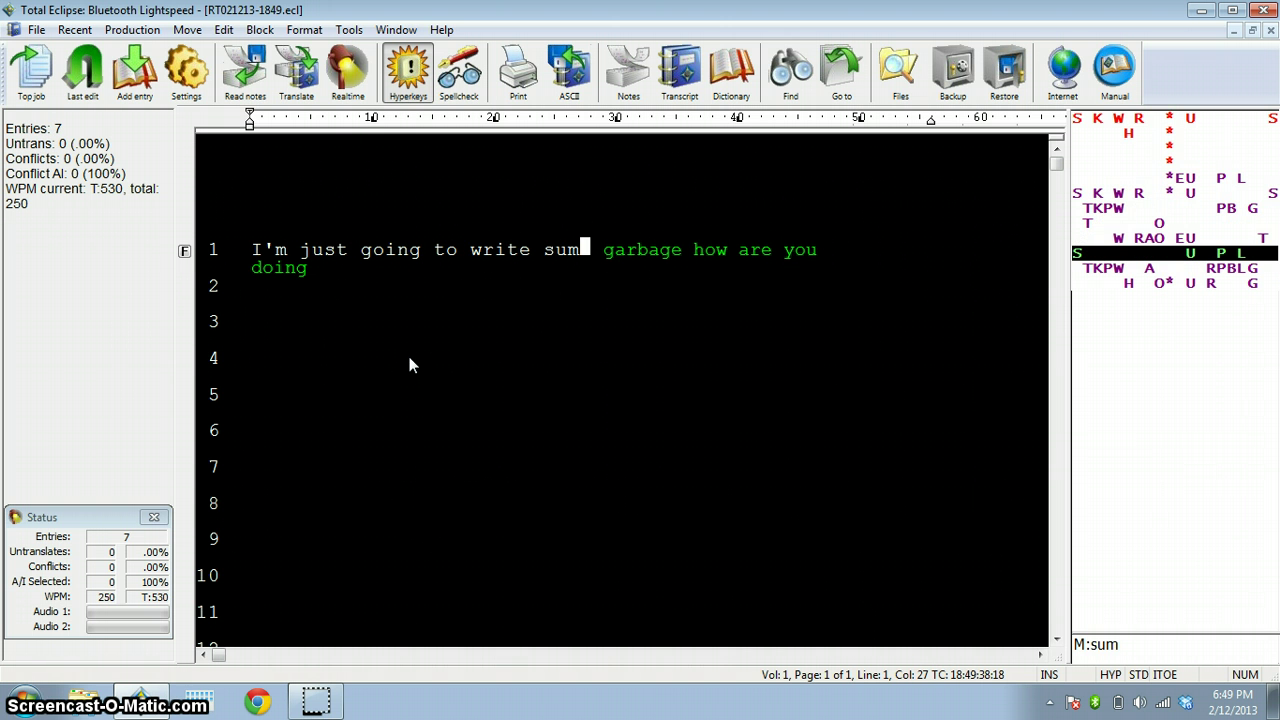
text( doing today)
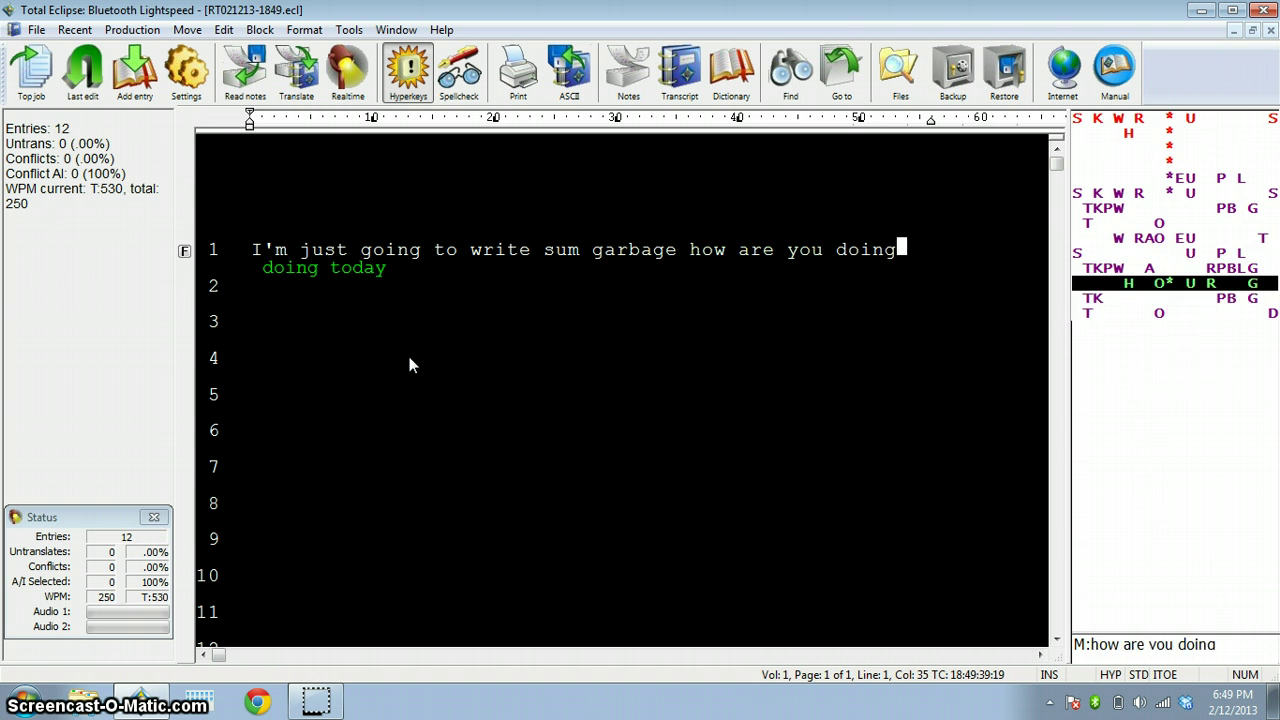
text( I am  doing)
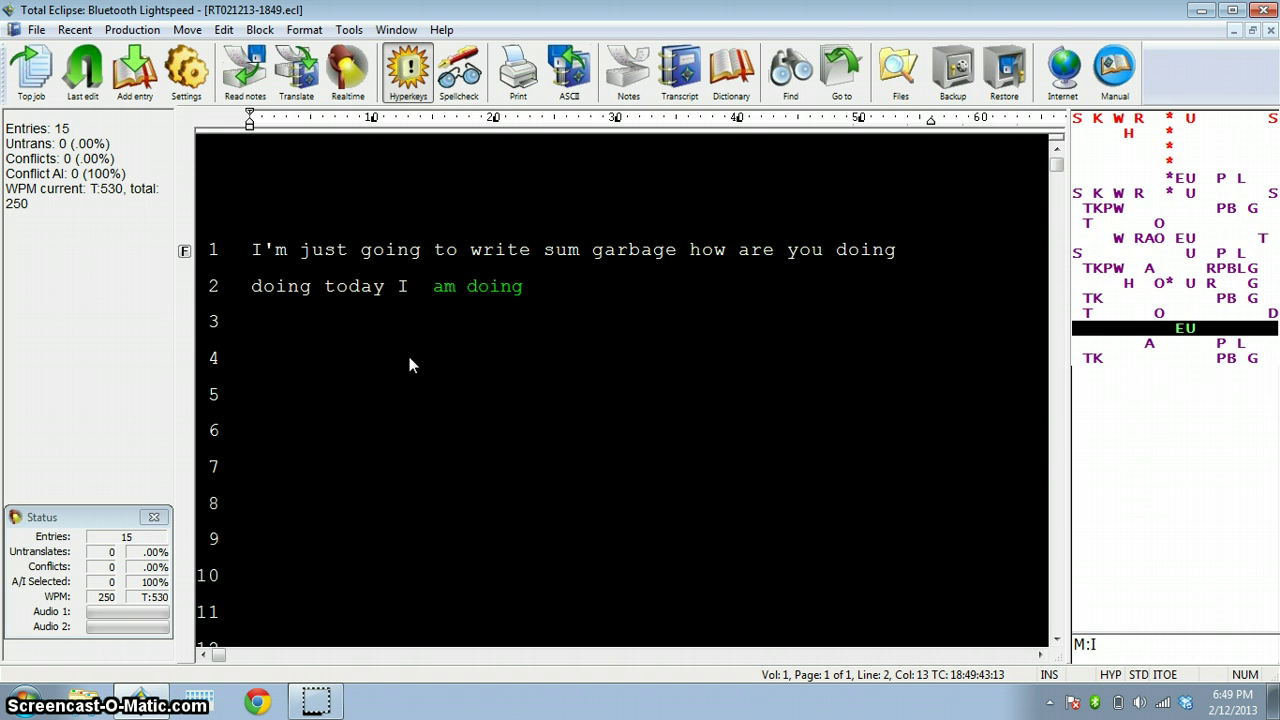
text( fine)
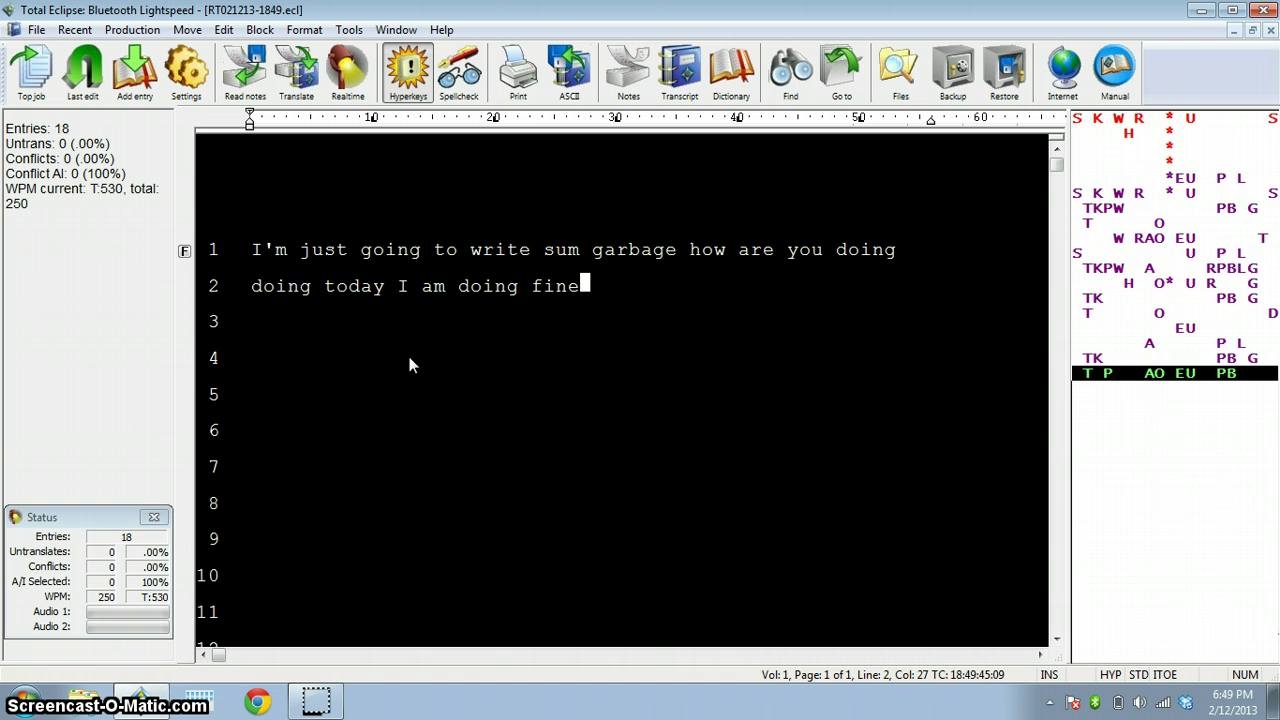
- Delete the trial word written after "fine" and write the steno stroke SKUFPL in its place
text(scum)
key(BackSpace)
key(BackSpace)
key(BackSpace)
key(BackSpace)
key(BackSpace)
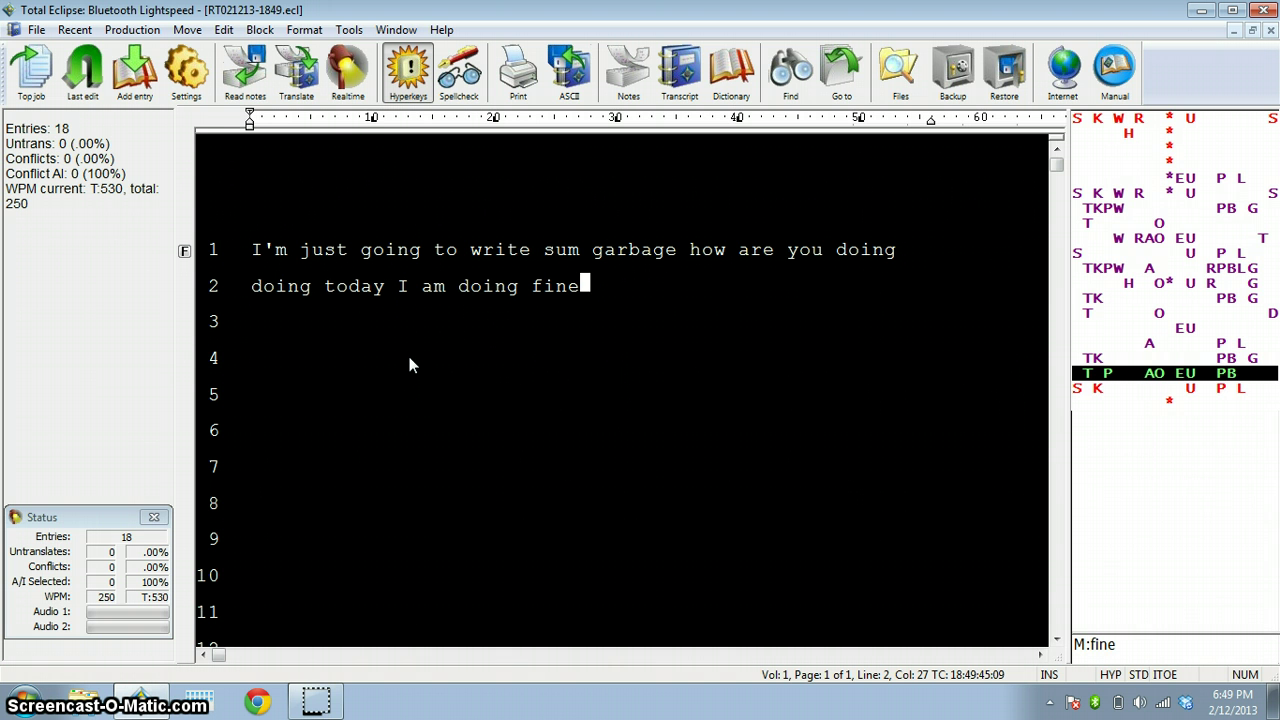
text(SKUFPL)
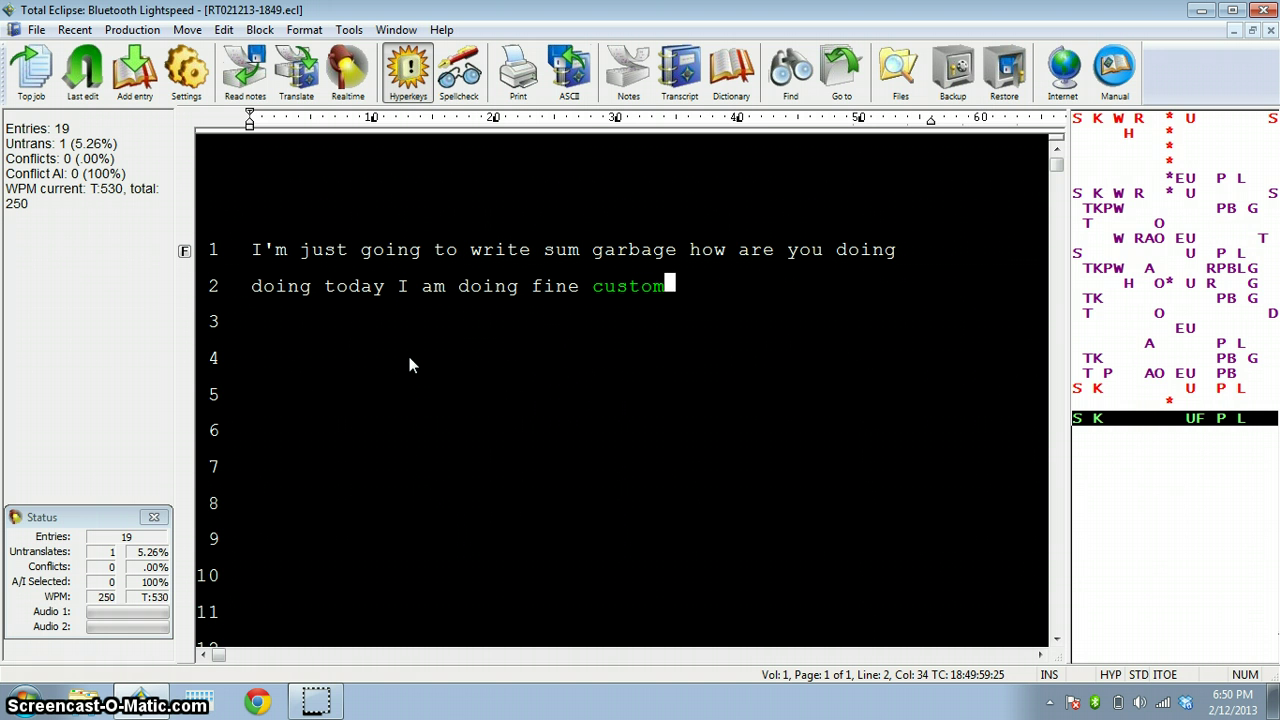
- Replace "sum" in the first line of the transcript with the suggested word "some"
key(Up)
key(ctrl+Left)
key(ctrl+Left)
key(ctrl+Left)
key(ctrl+Left)
key(ctrl+Left)
key(ctrl+Left)
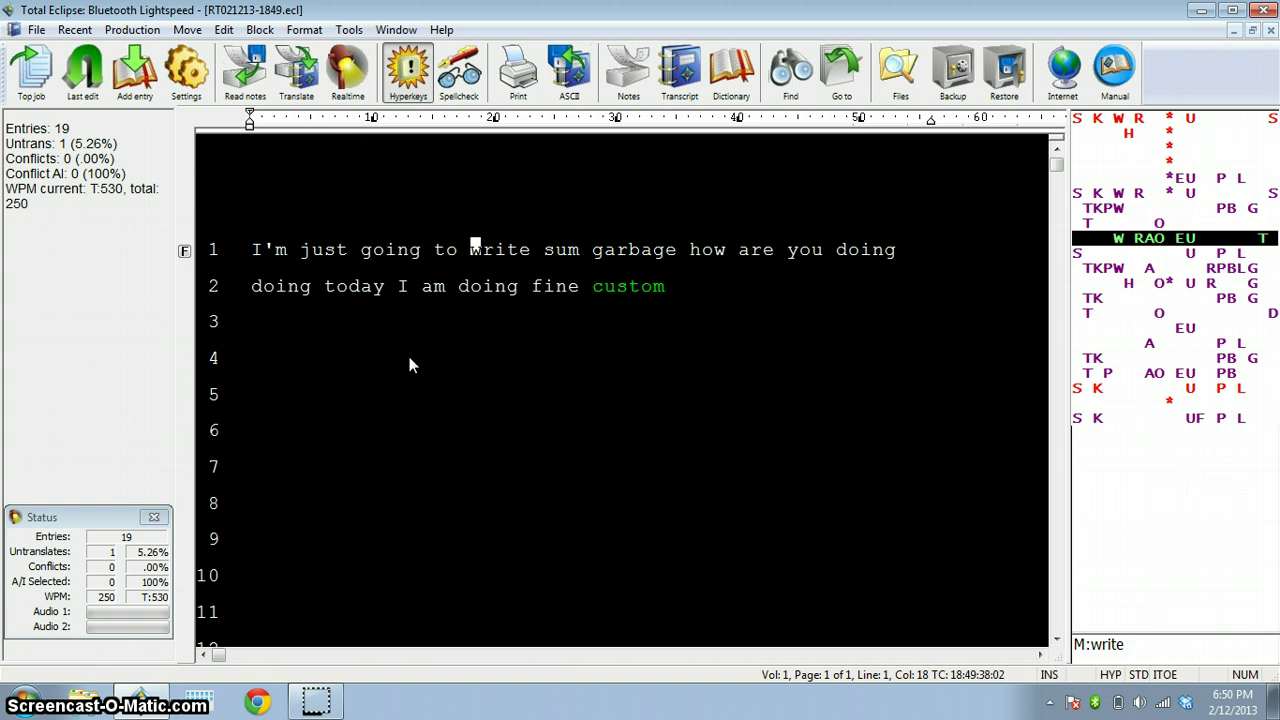
key(ctrl+Right)
key(ctrl+Right)
key(ctrl+Right)
key(ctrl+Right)
key(ctrl+Right)
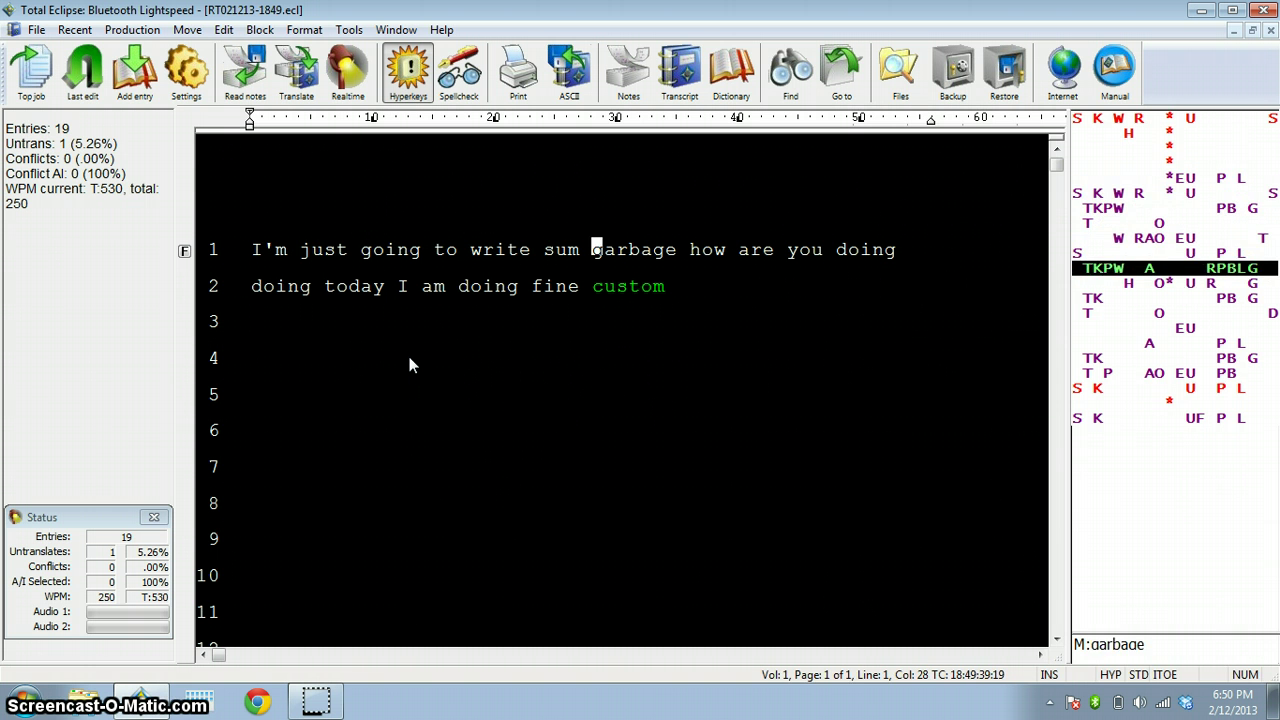
key(ctrl+Left)
key(m)
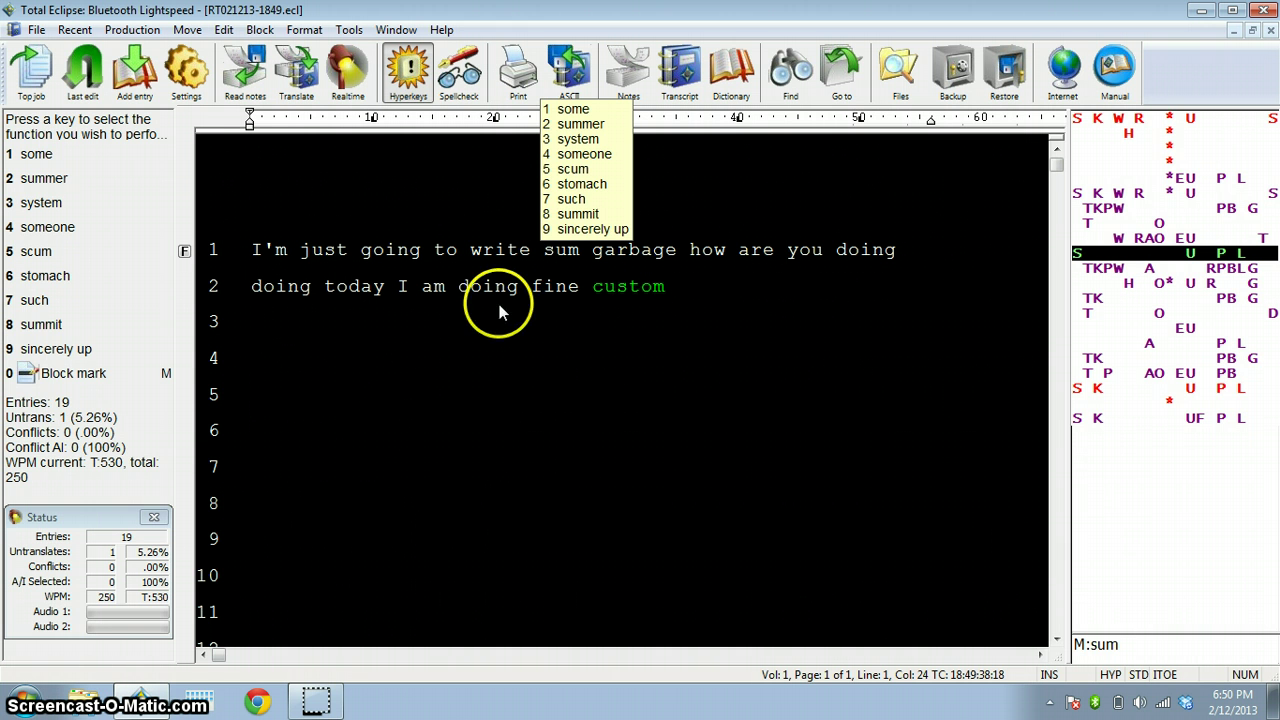
key(Escape)
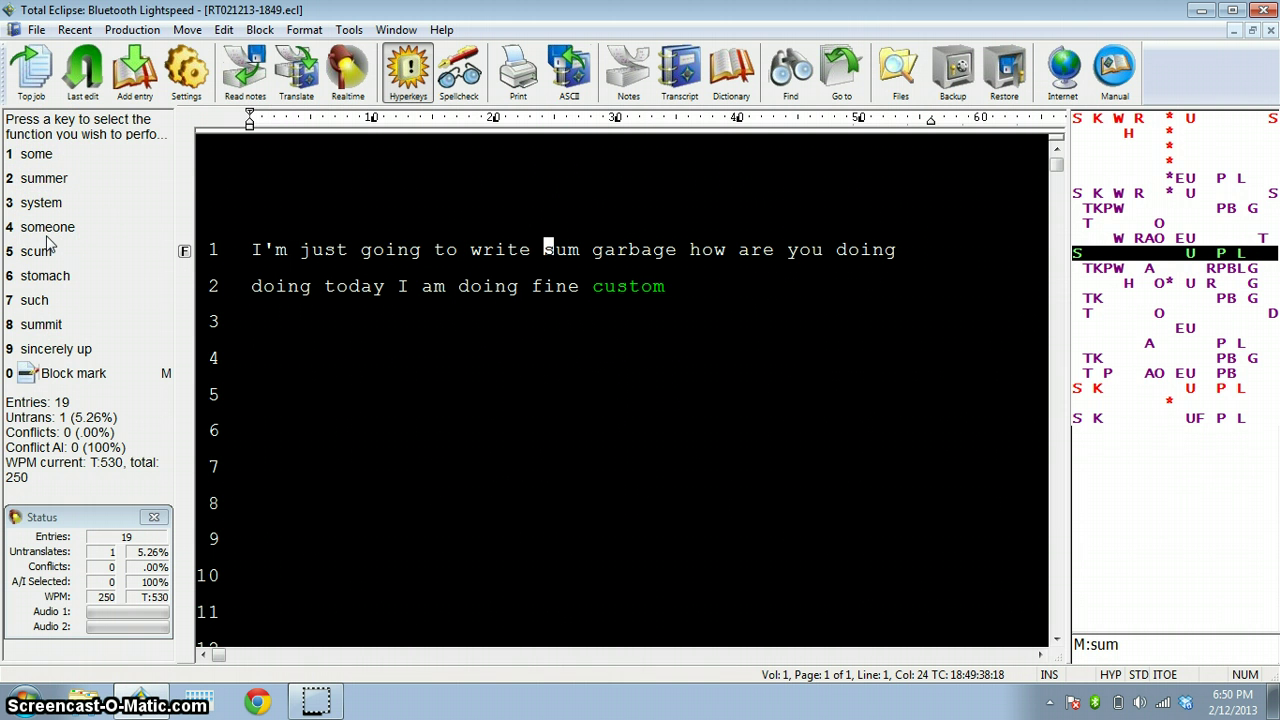
key(1)
key(ctrl+Right)
key(ctrl+Right)
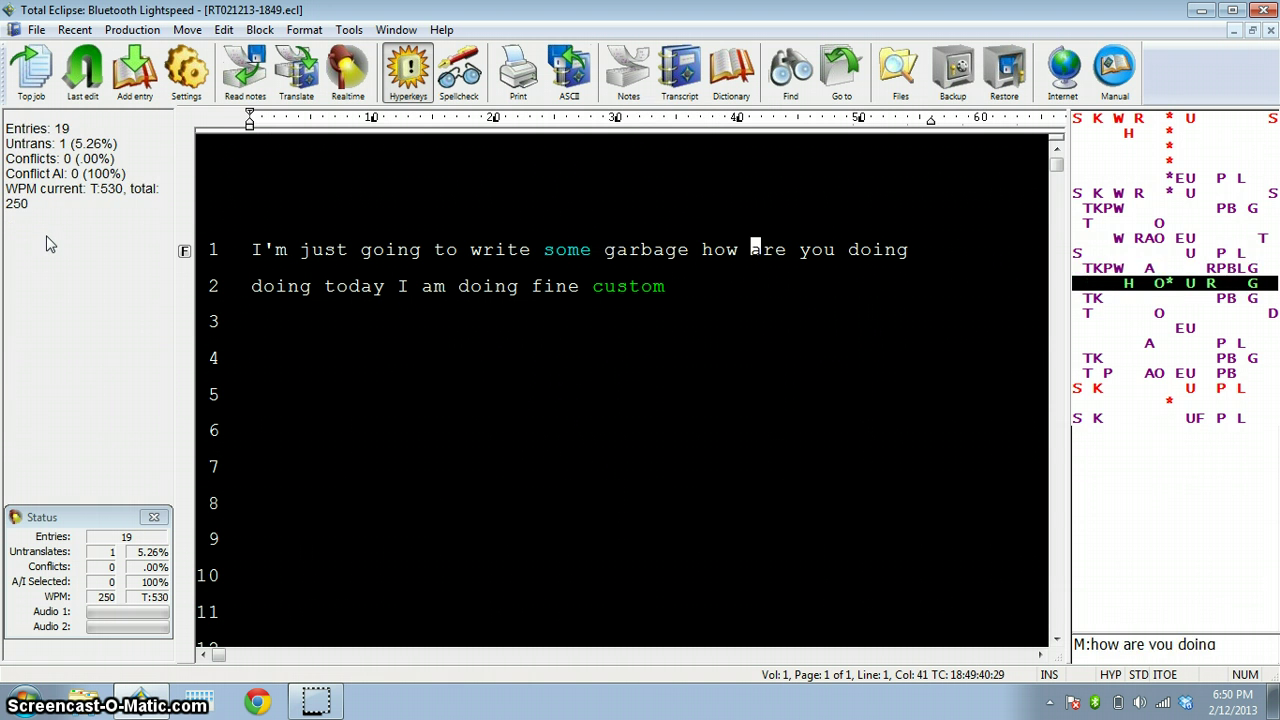
- Try to create a global definition from the corrected word "some" in the first line
key(ctrl+Left)
key(ctrl+Left)
key(ctrl+Left)
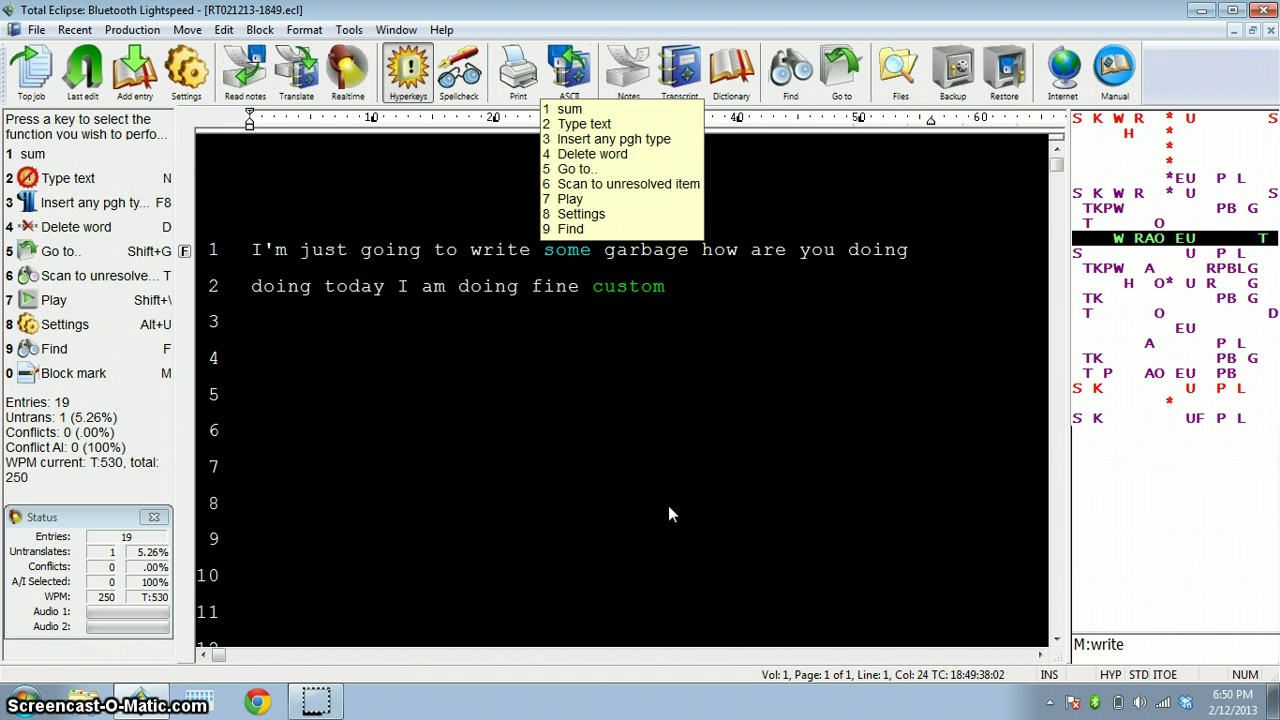
key(Escape)
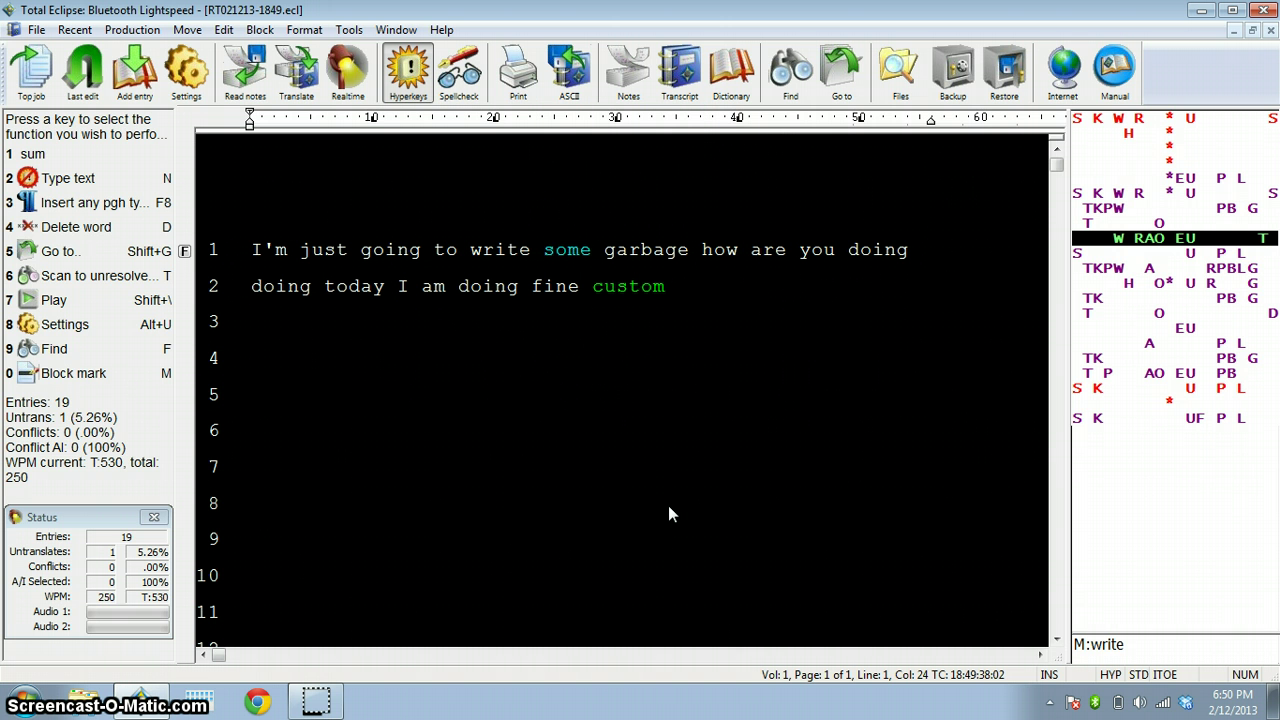
key(ctrl+Left)
key(ctrl+Right)
key(slash)
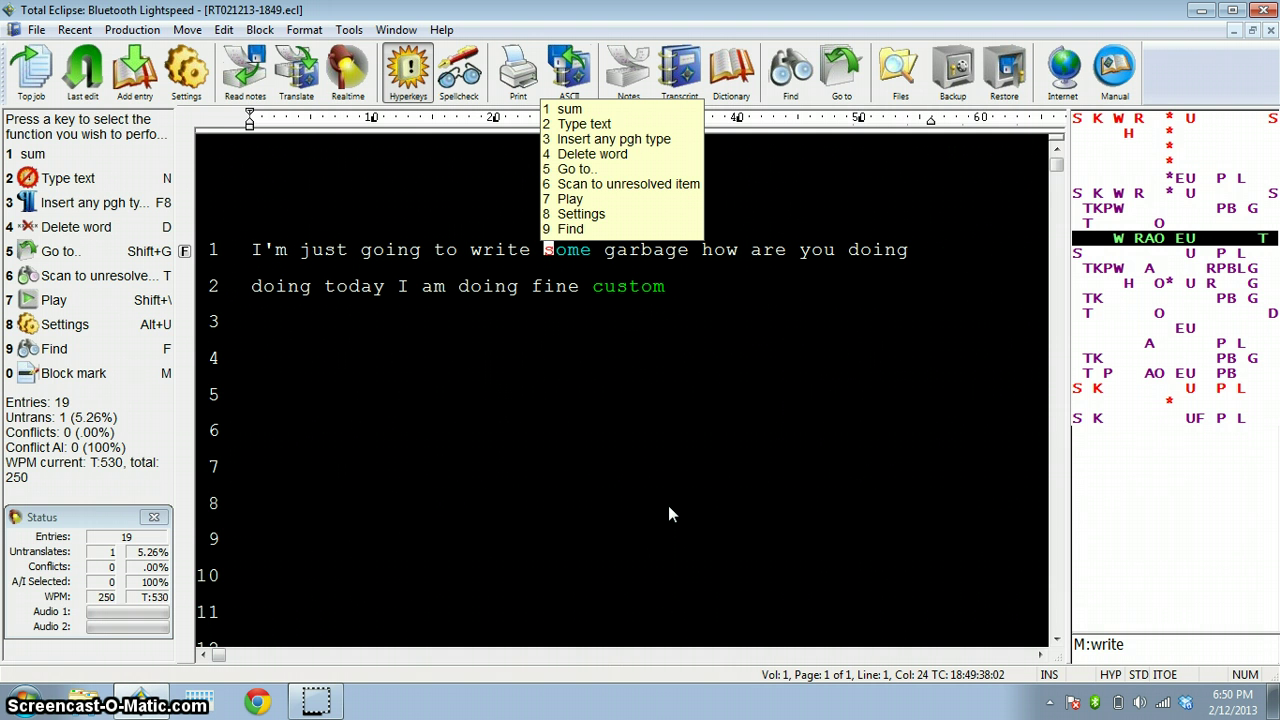
key(ctrl+Right)
key(ctrl+Left)
key(g)
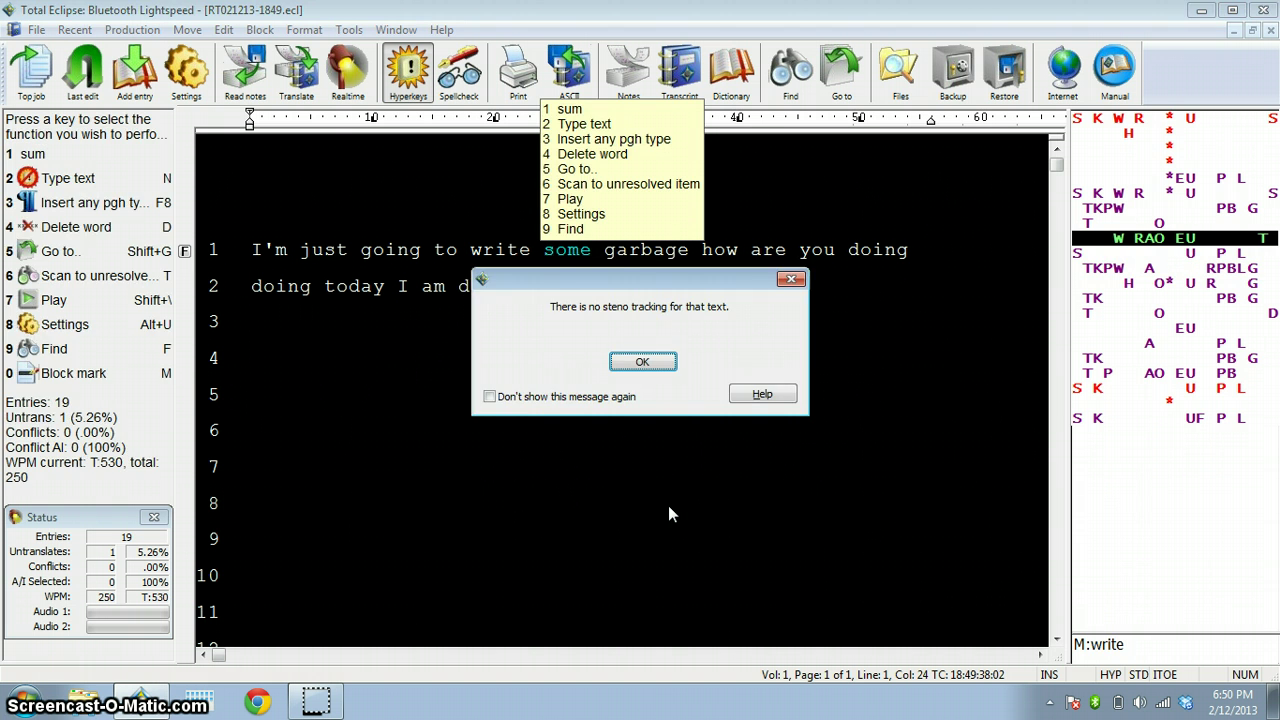
key(Return)
key(ctrl+Right)
key(ctrl+Right)
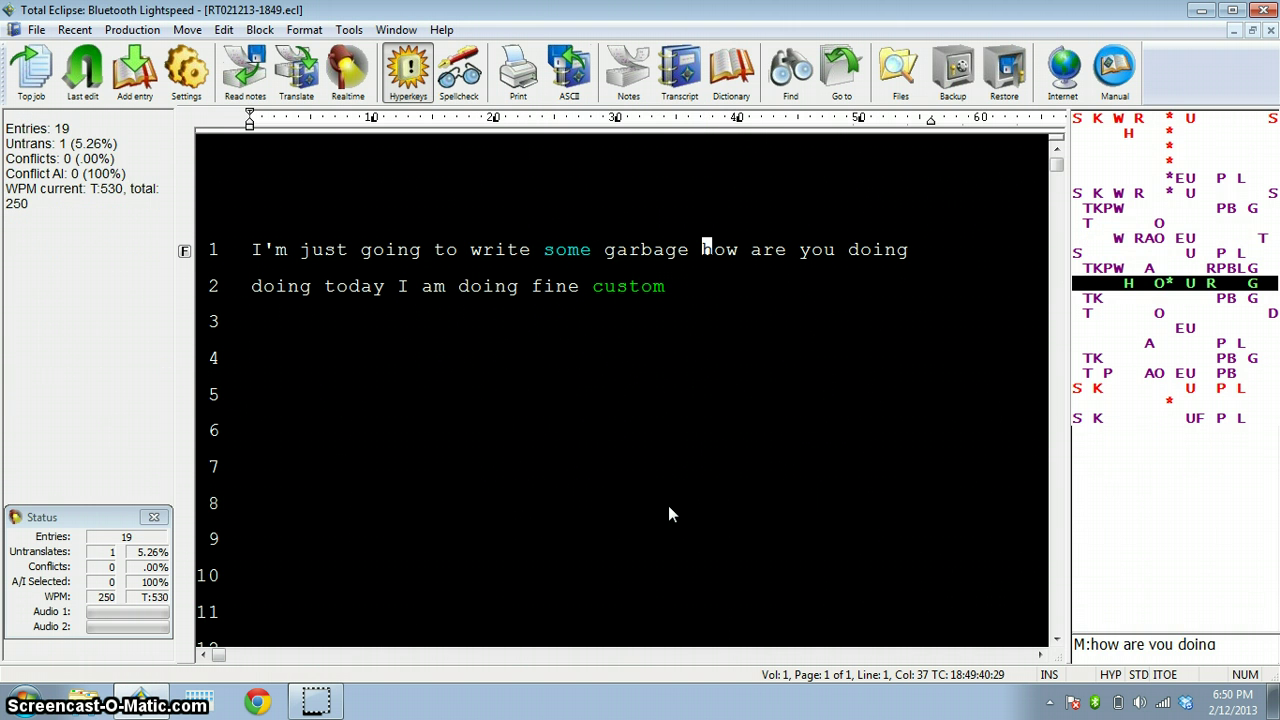
- Add a period after "custom" and write the sentence "I have sum stuff to do"
text({.})
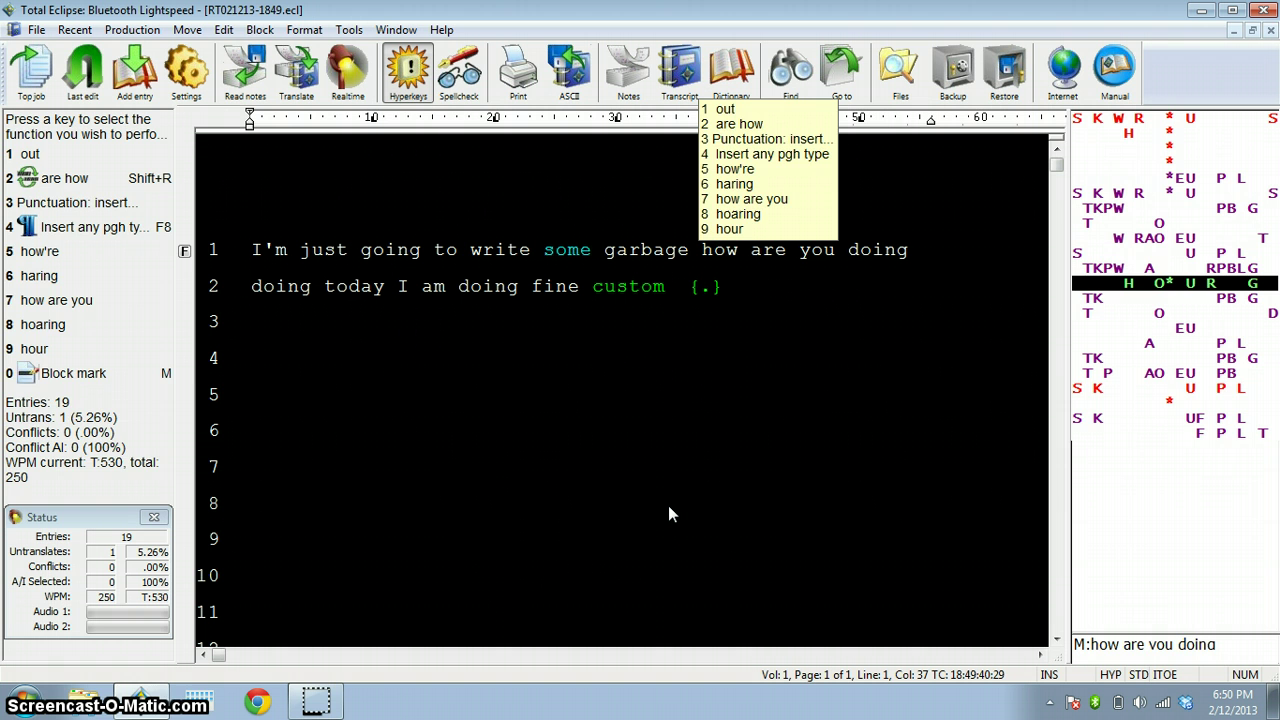
text(I have sum)
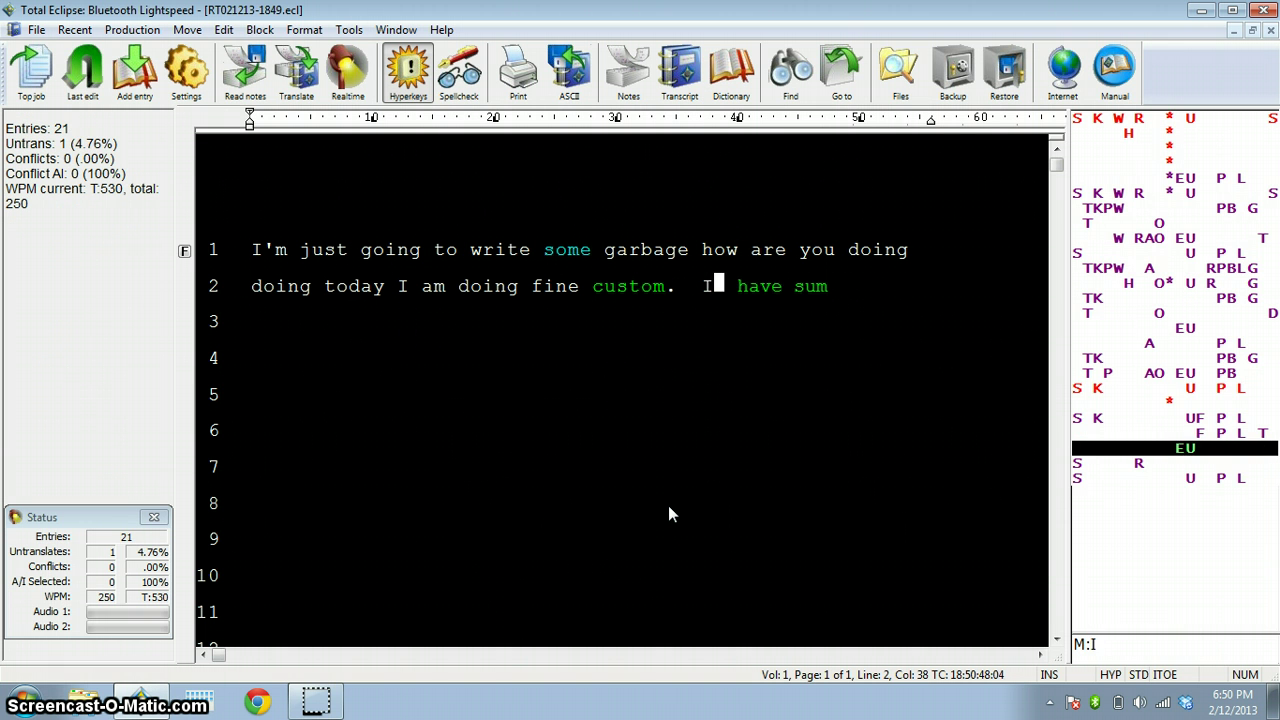
key(ctrl+Right)
text(stuff)
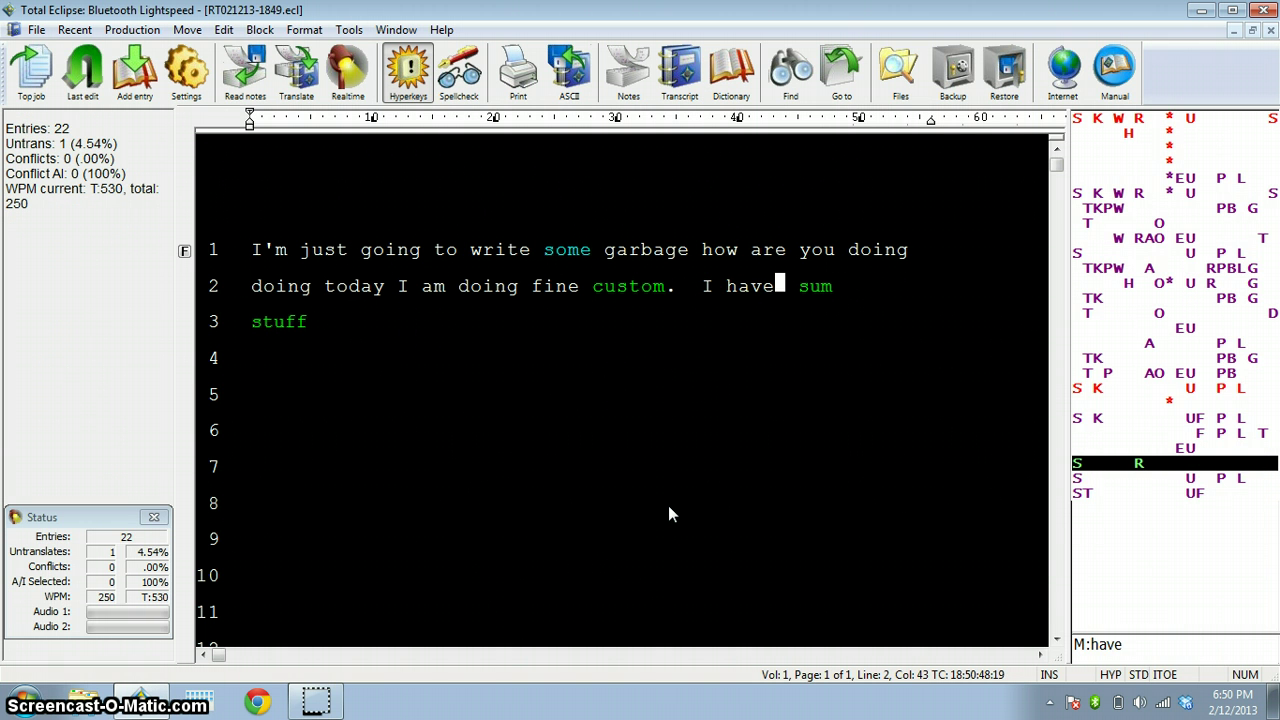
text( to do)
- Replace "sum" in the second line with the manually typed word "some" and finish text entry
key(ctrl+Left)
key(ctrl+Left)
key(ctrl+Left)
key(ctrl+Left)
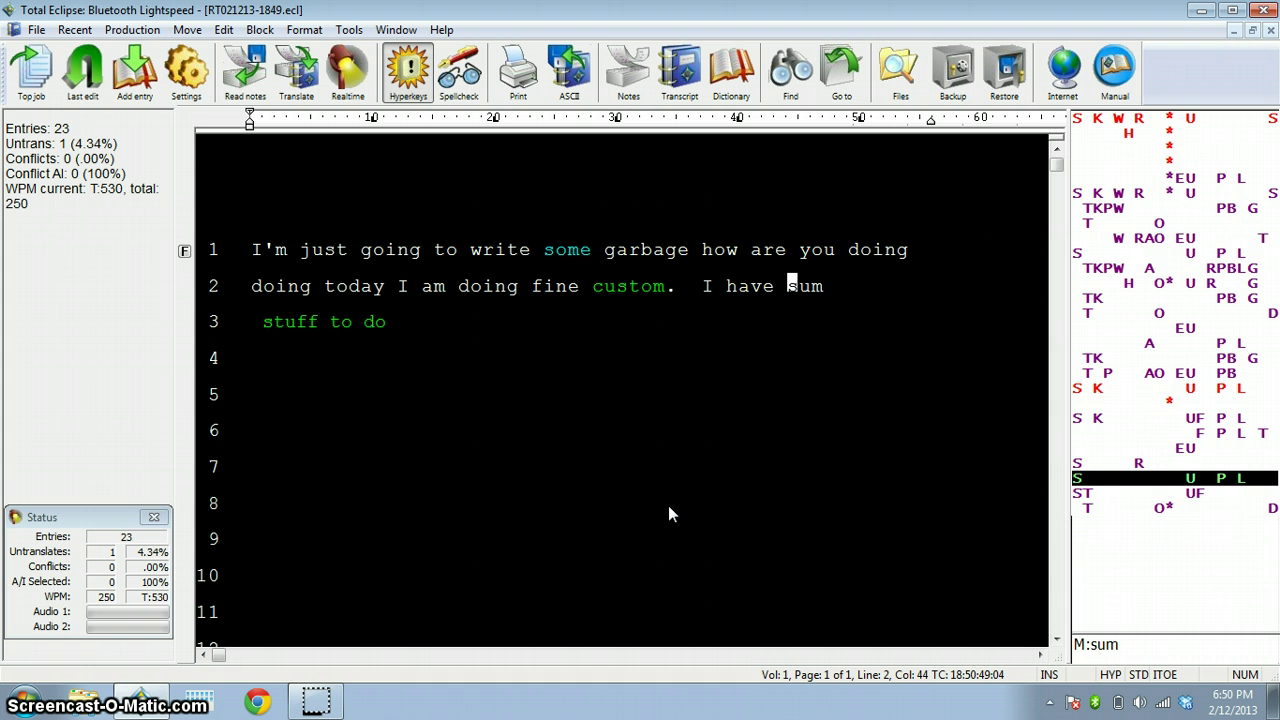
key(Up)
key(ctrl+Right)
key(ctrl+Right)
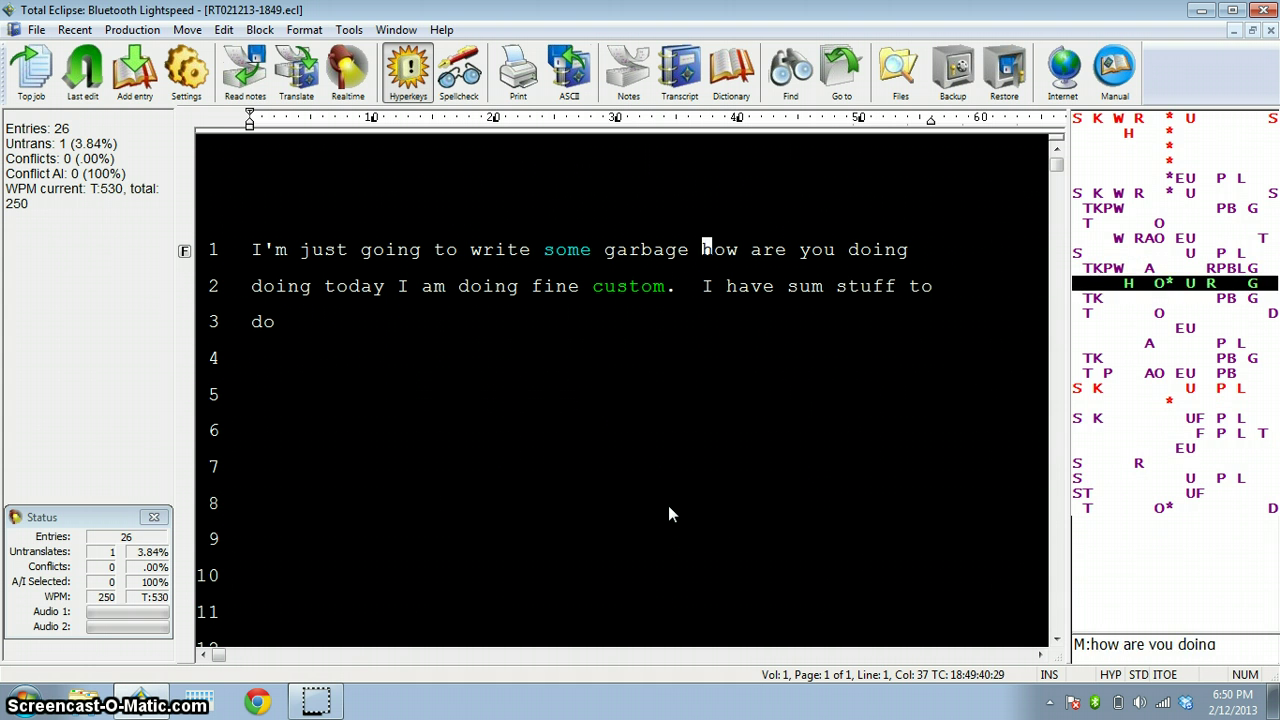
key(Down)
key(ctrl+Right)
key(ctrl+Right)
key(slash)
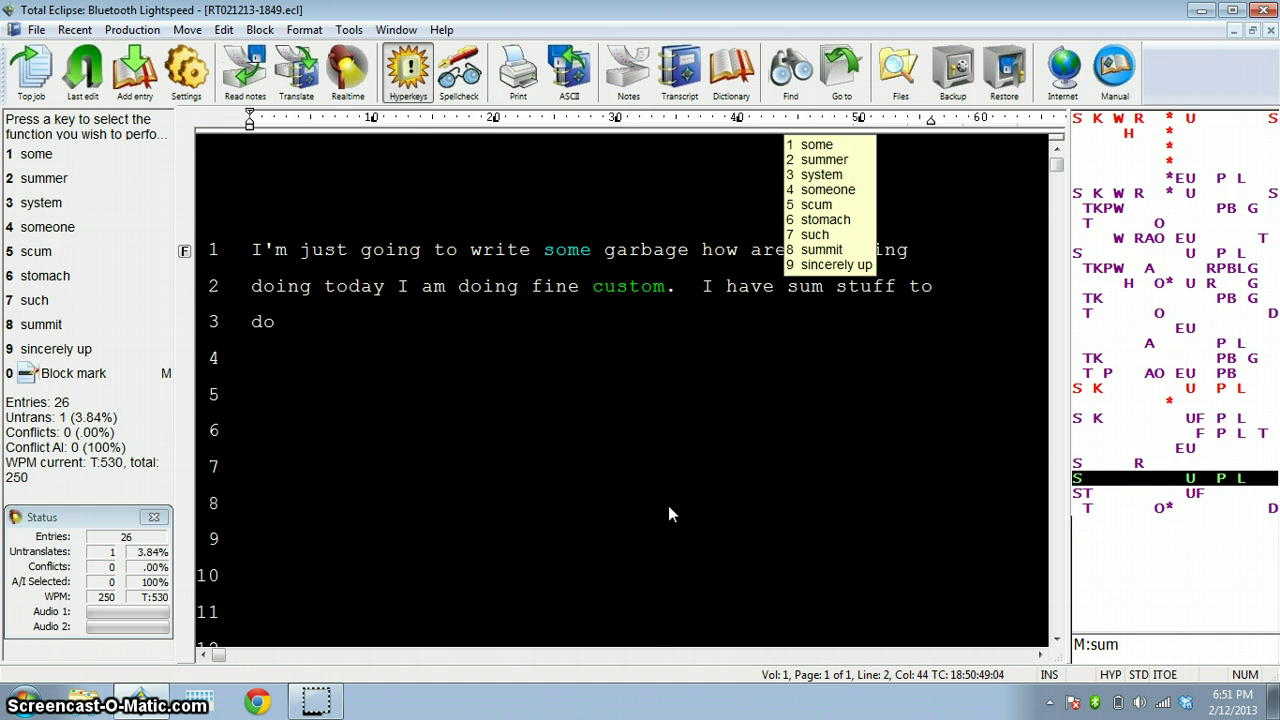
key(r)
key(Escape)
text(some)
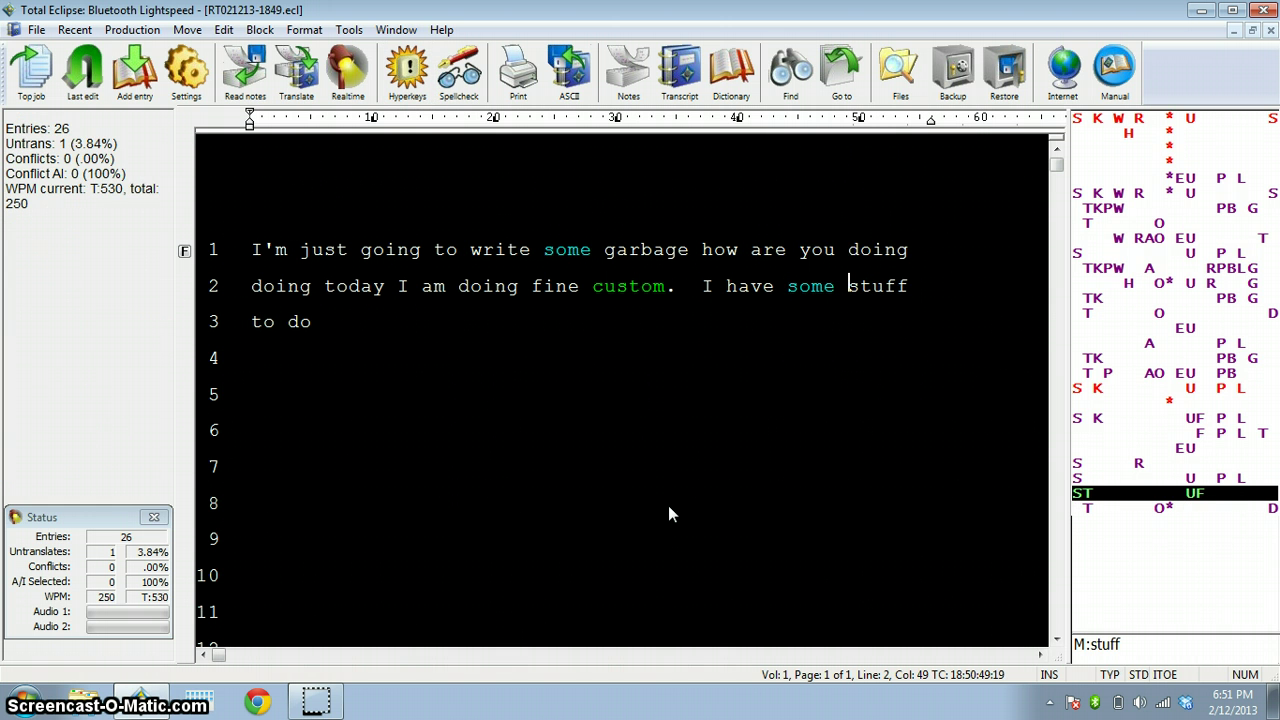
key(F9)
key(Return)
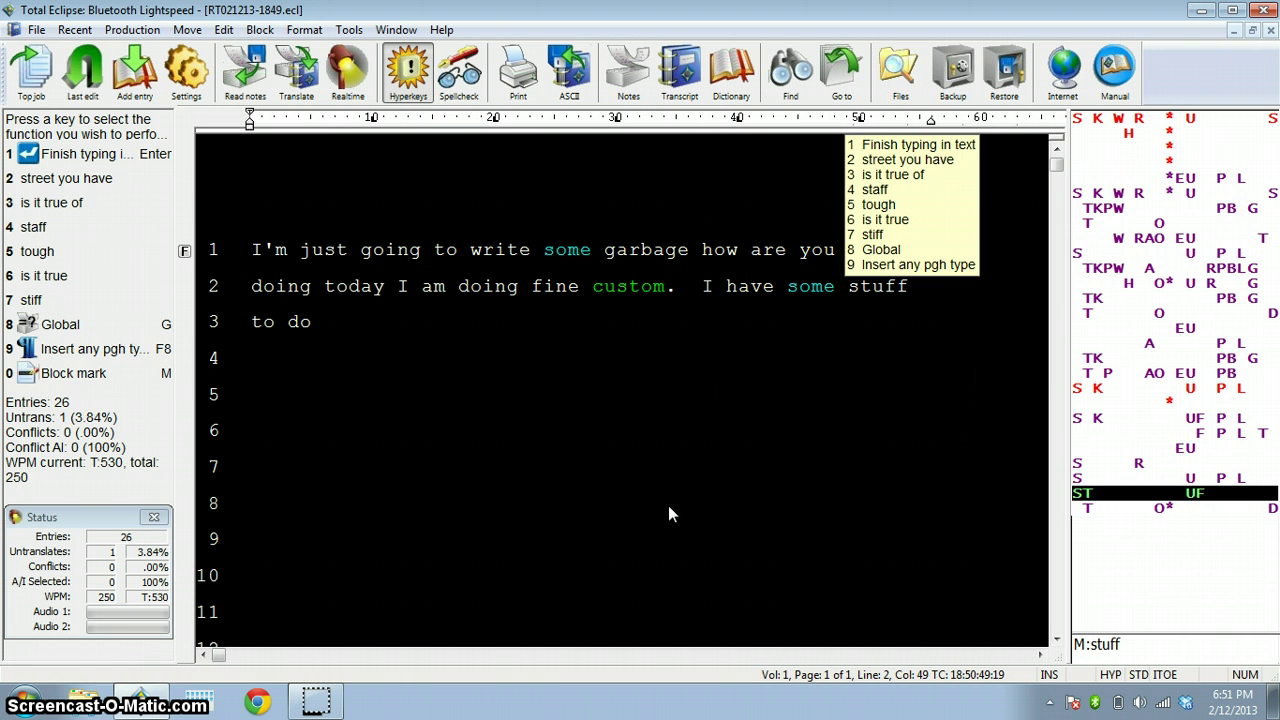
- Add a period after "to do" and write another sentence, "I have sum stuff to do", on the third line
key(ctrl+Left)
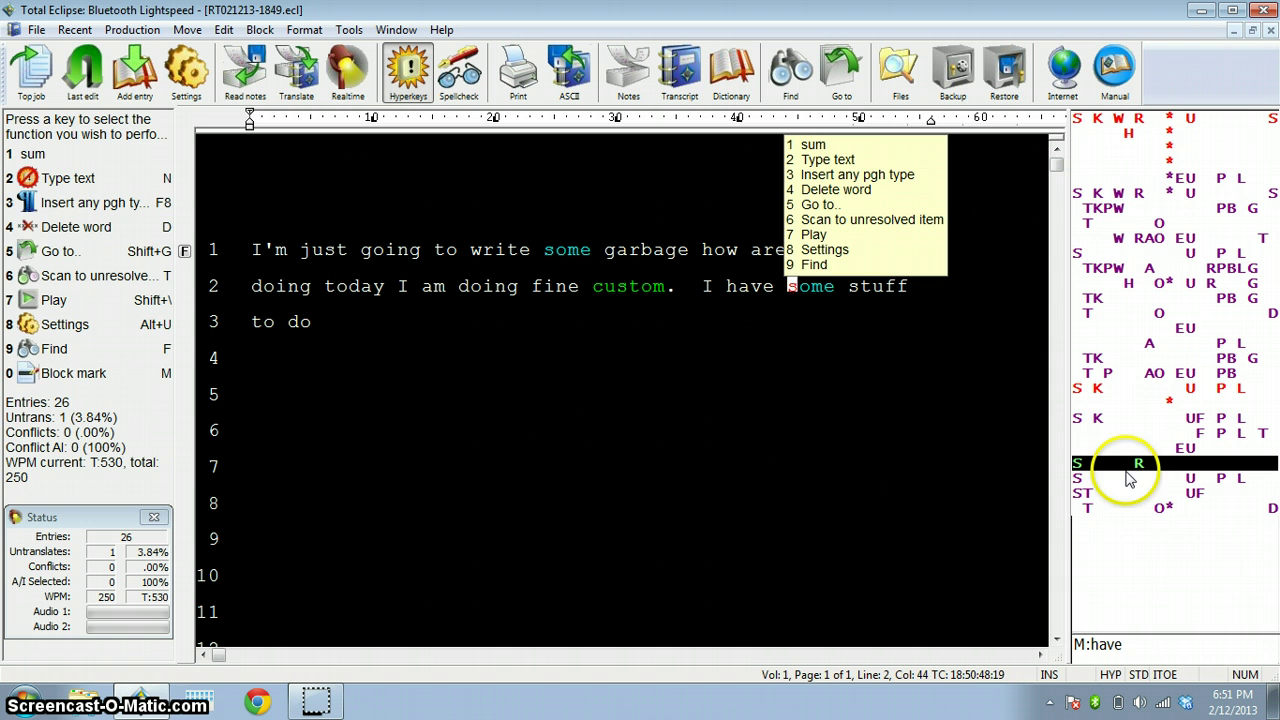
right_click(810, 294)
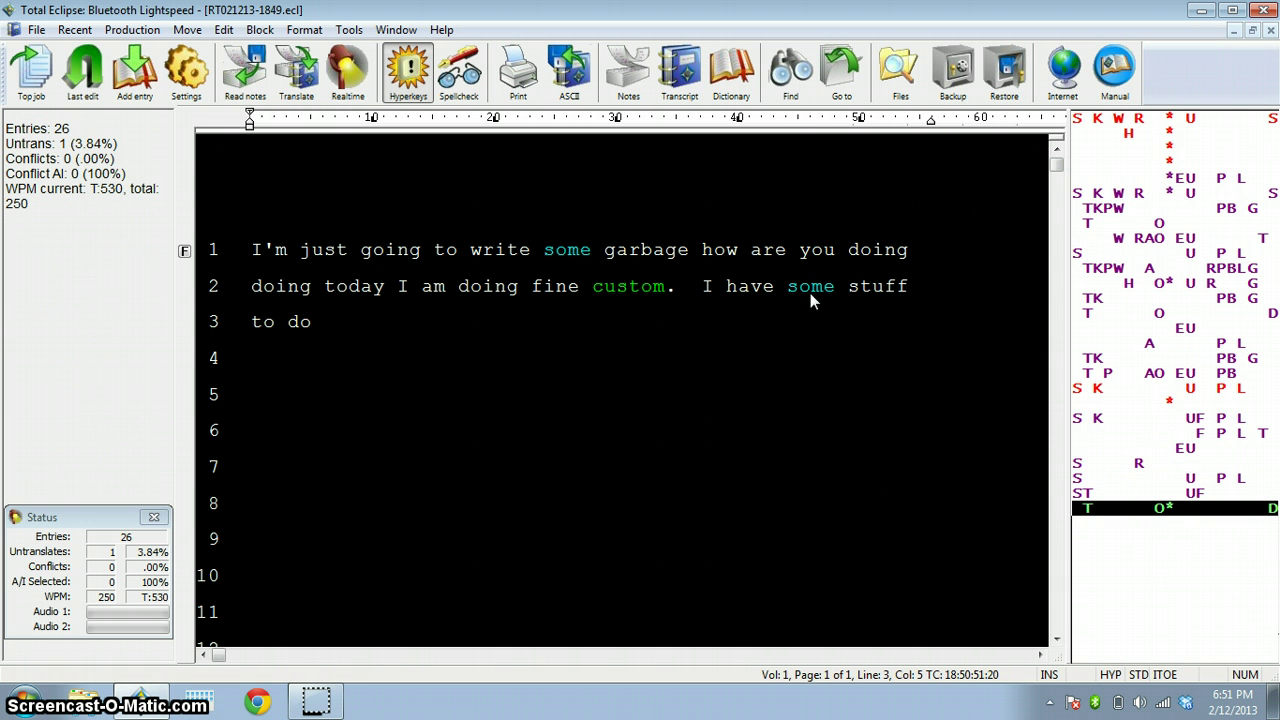
text(.  I have)
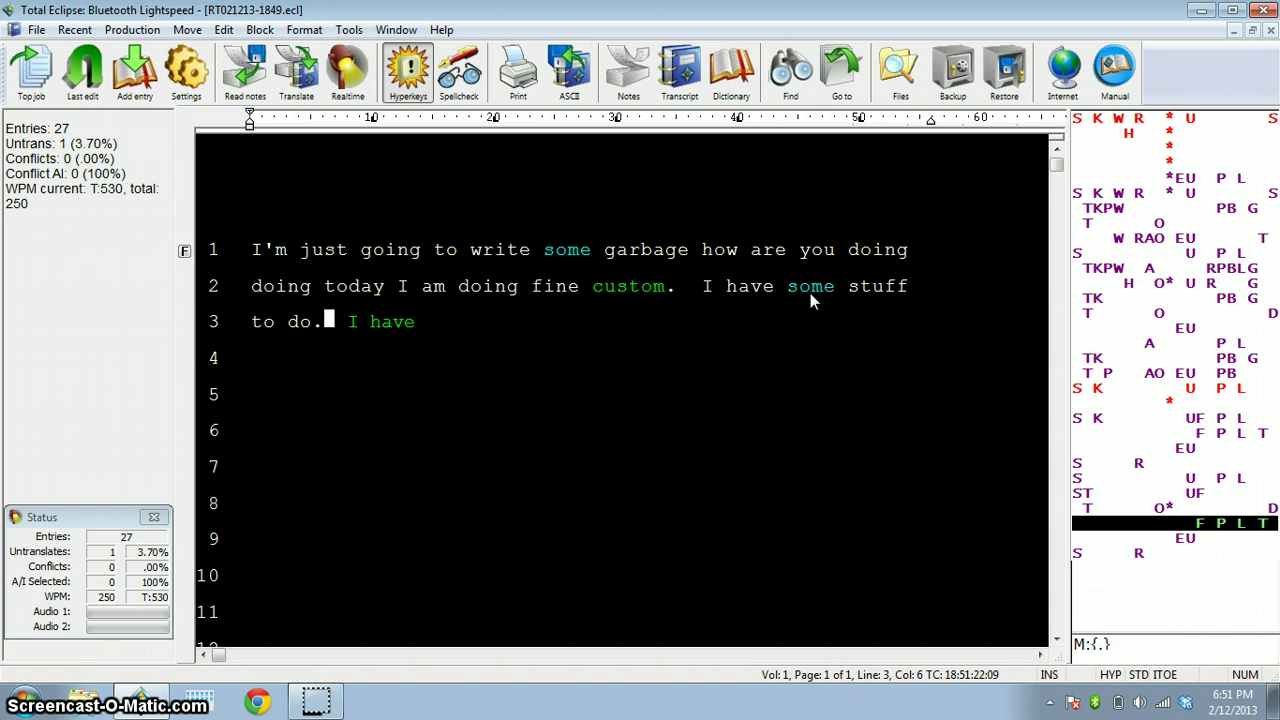
text( sum  stuff to do)
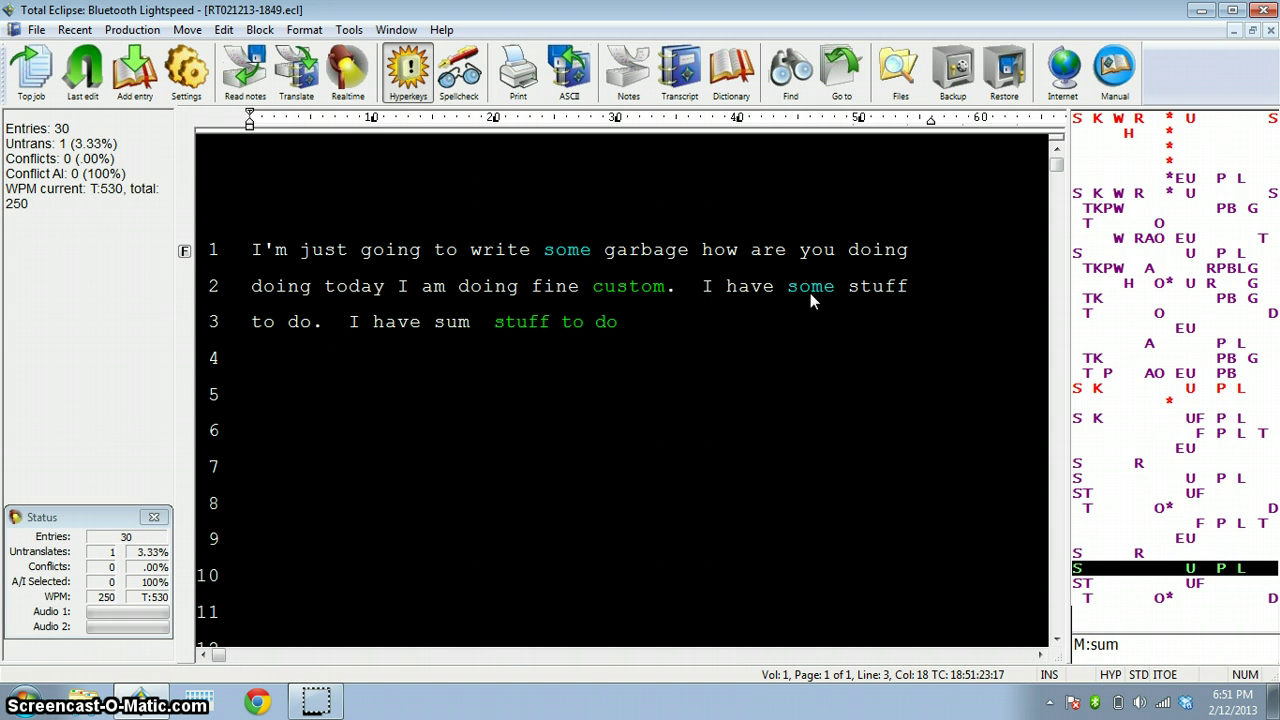
- Globally define the mistranslated word "sum" in the third line as "some"
key(ctrl+Right)
key(ctrl+Right)
key(ctrl+Left)
key(ctrl+Left)
key(ctrl+Left)
key(ctrl+Left)
key(ctrl+Left)
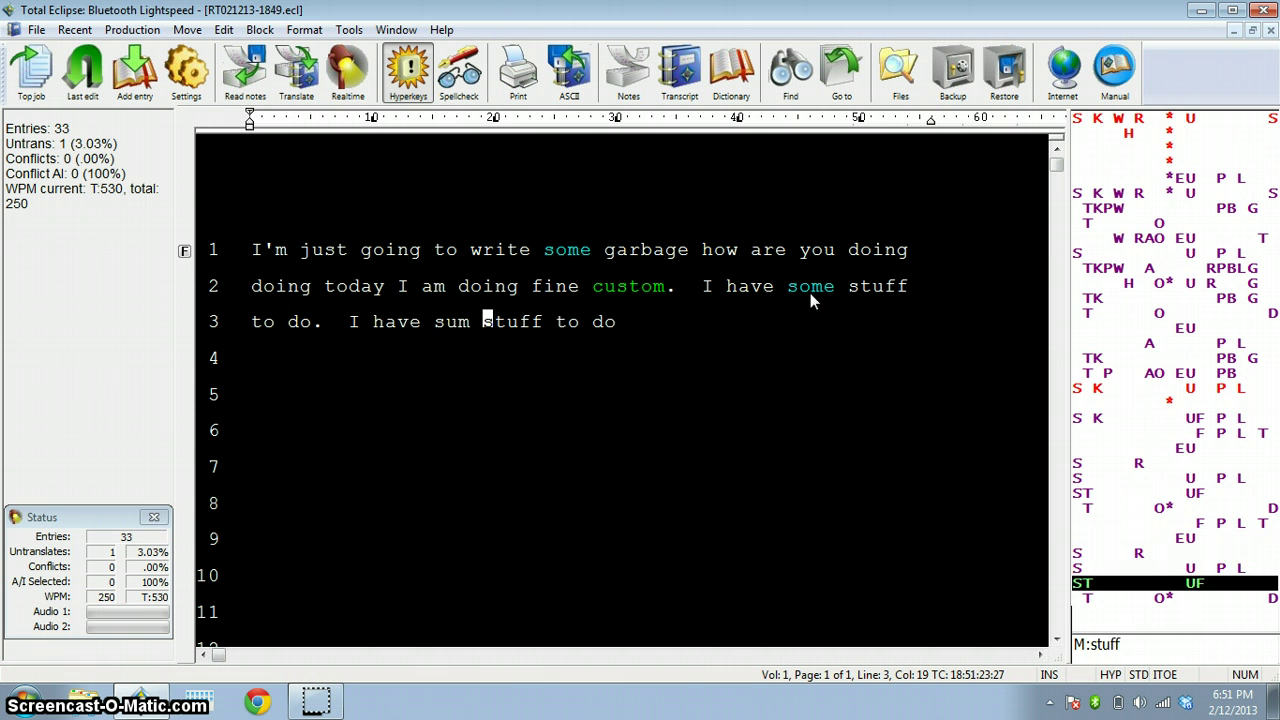
key(ctrl+Right)
key(ctrl+d)
key(Return)
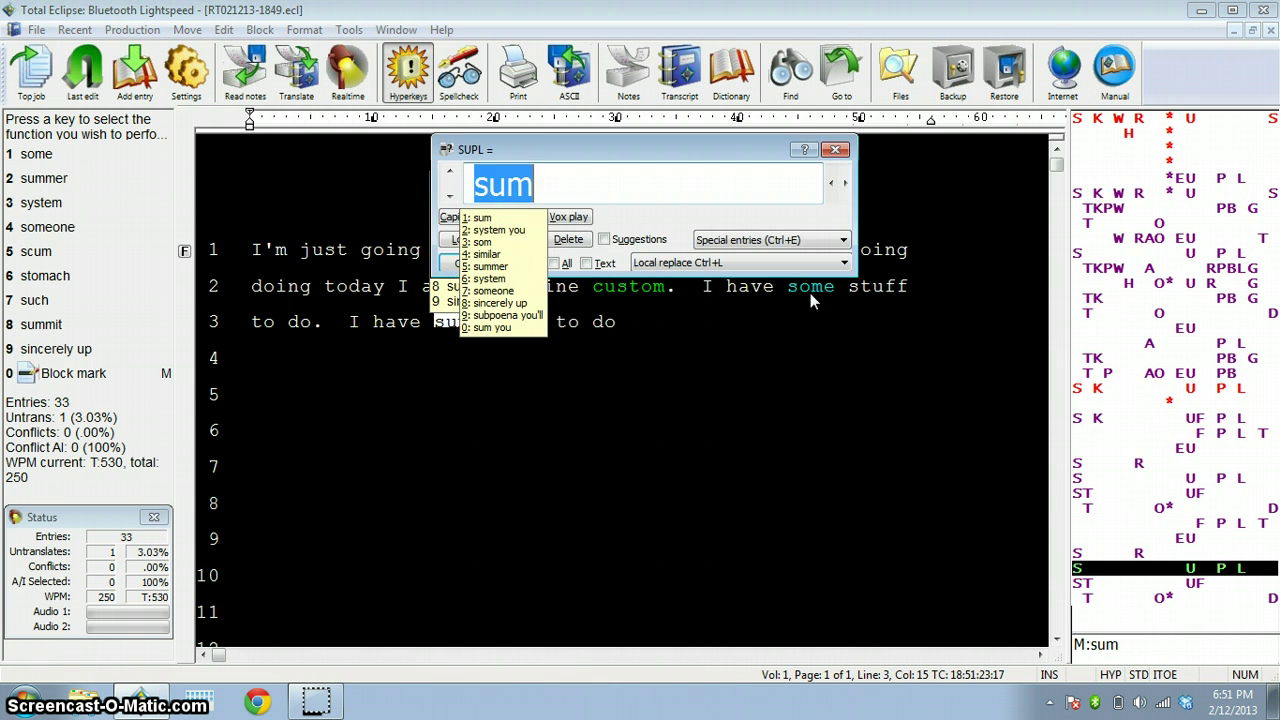
text(some)
key(Return)
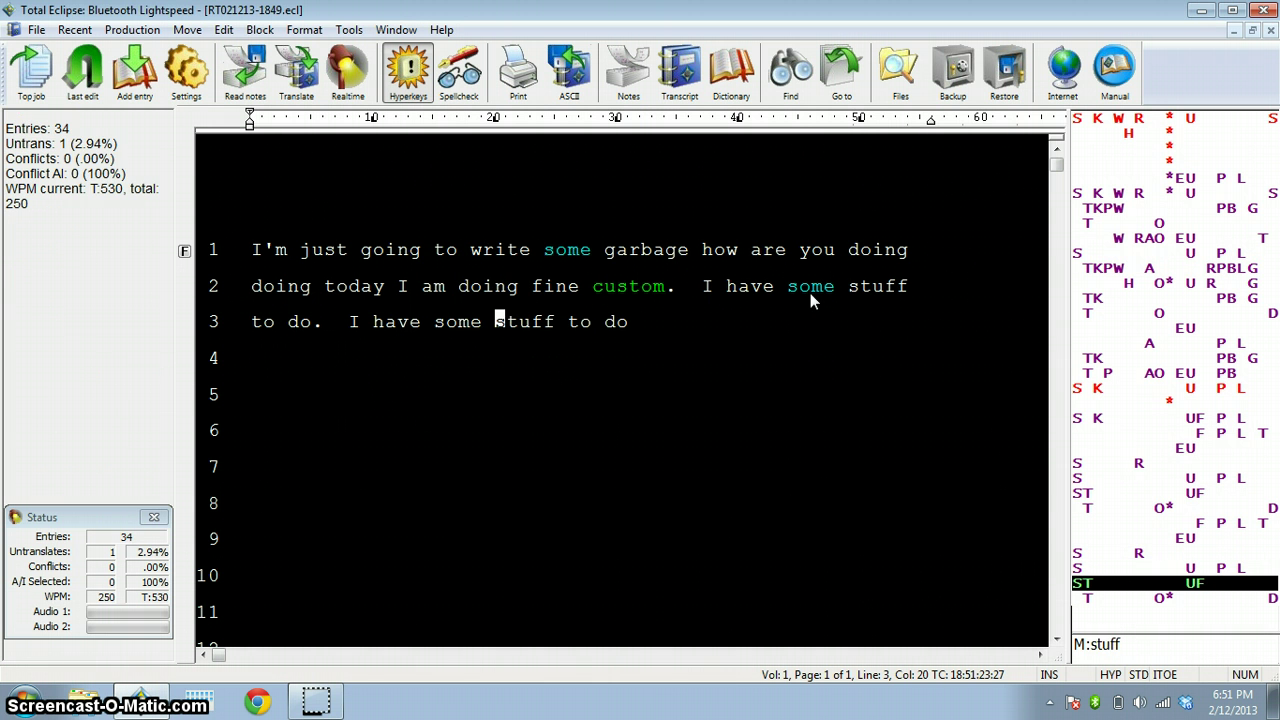
- Check the dictionary choice in the global definition of the corrected word "some" in the third line
key(ctrl+Right)
key(ctrl+Left)
key(ctrl+Left)
key(ctrl+g)
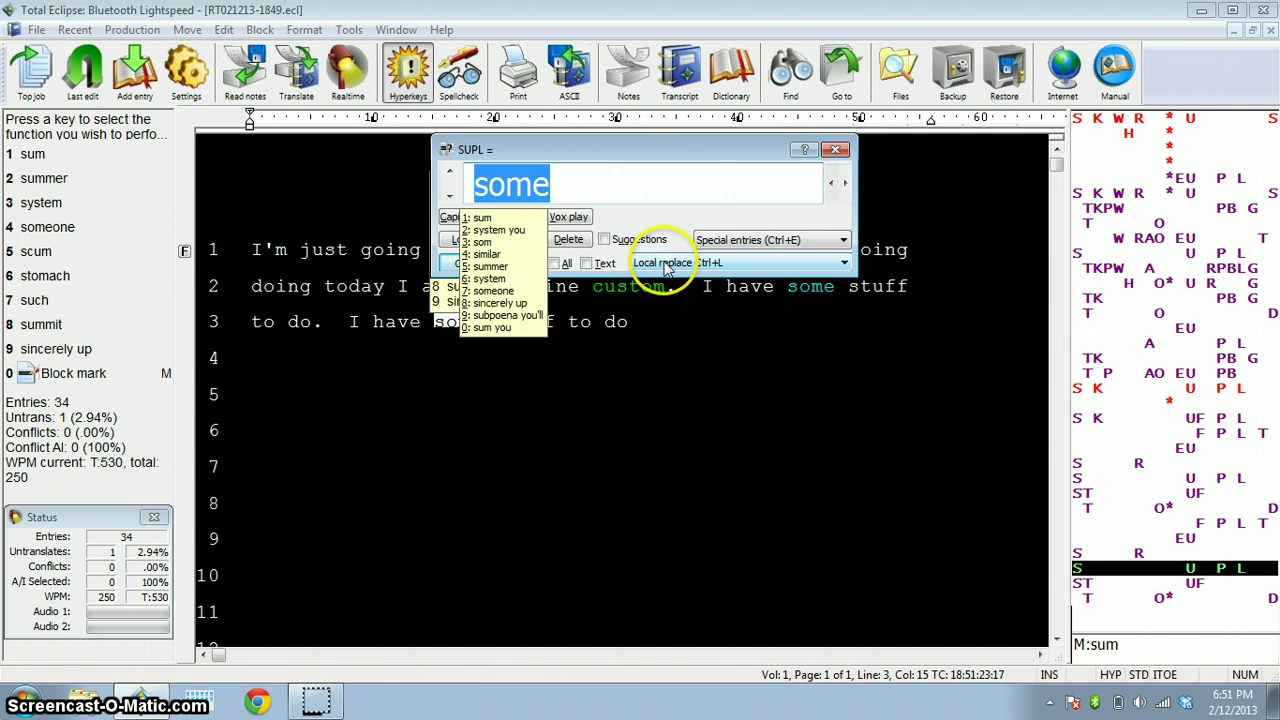
key(Escape)
key(Escape)
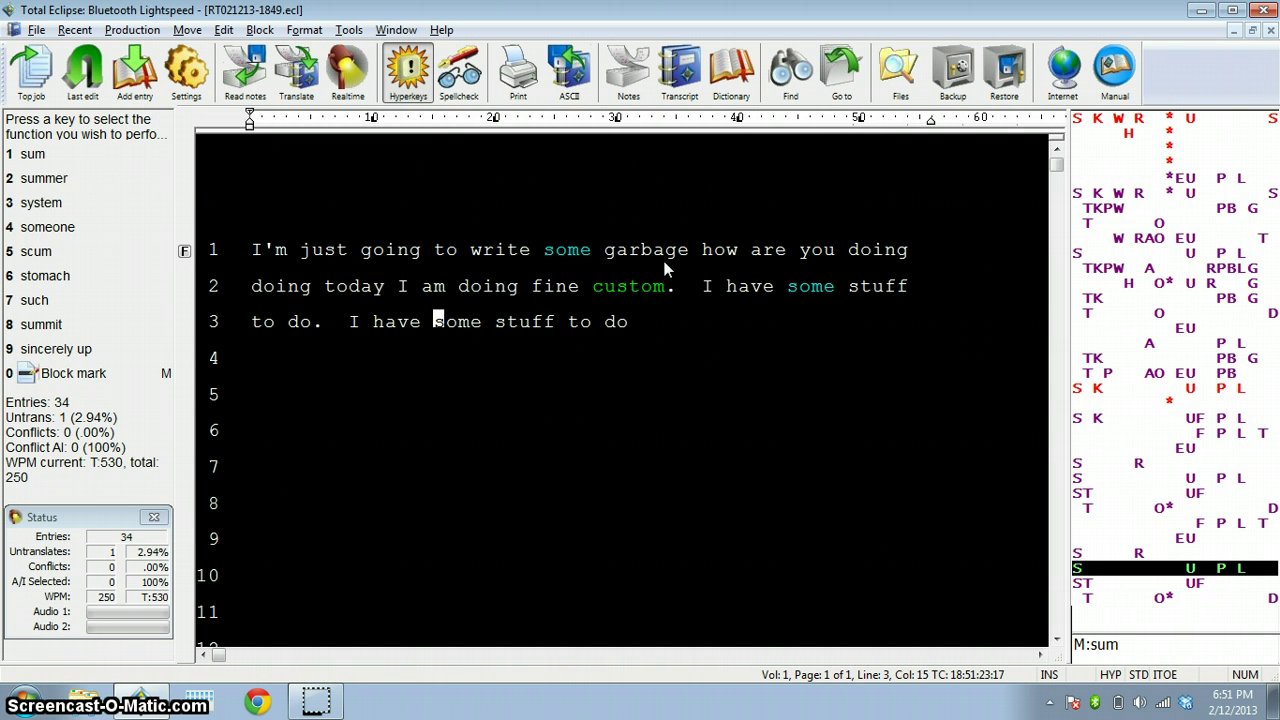
- Review the default globaling dictionaries in the user's editing settings and keep the Dictionary option at Local
key(alt+u)
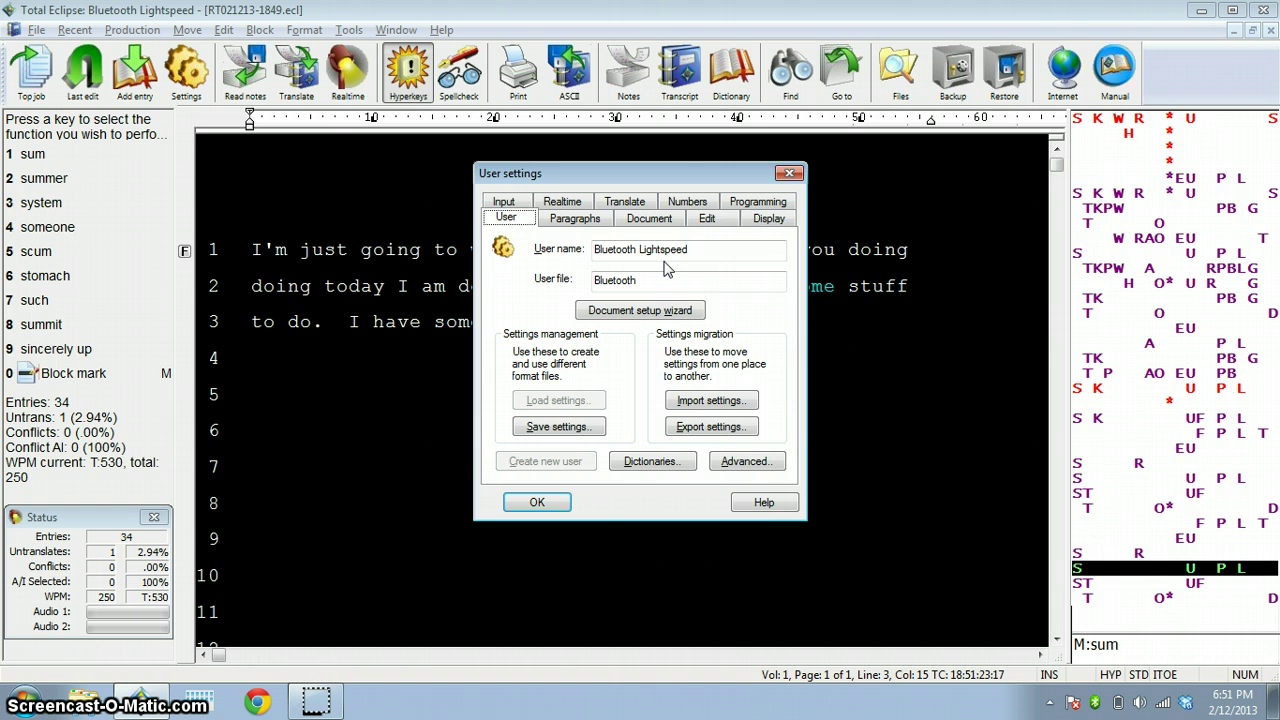
click(757, 201)
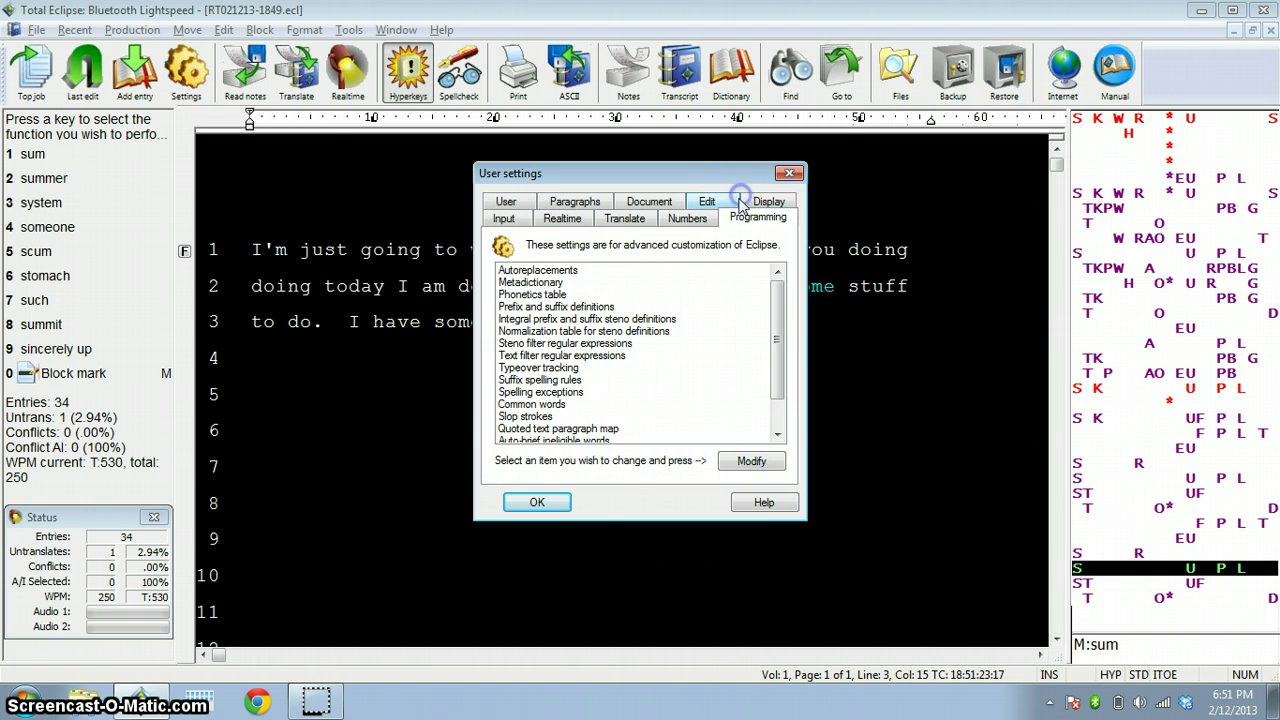
click(688, 218)
click(706, 204)
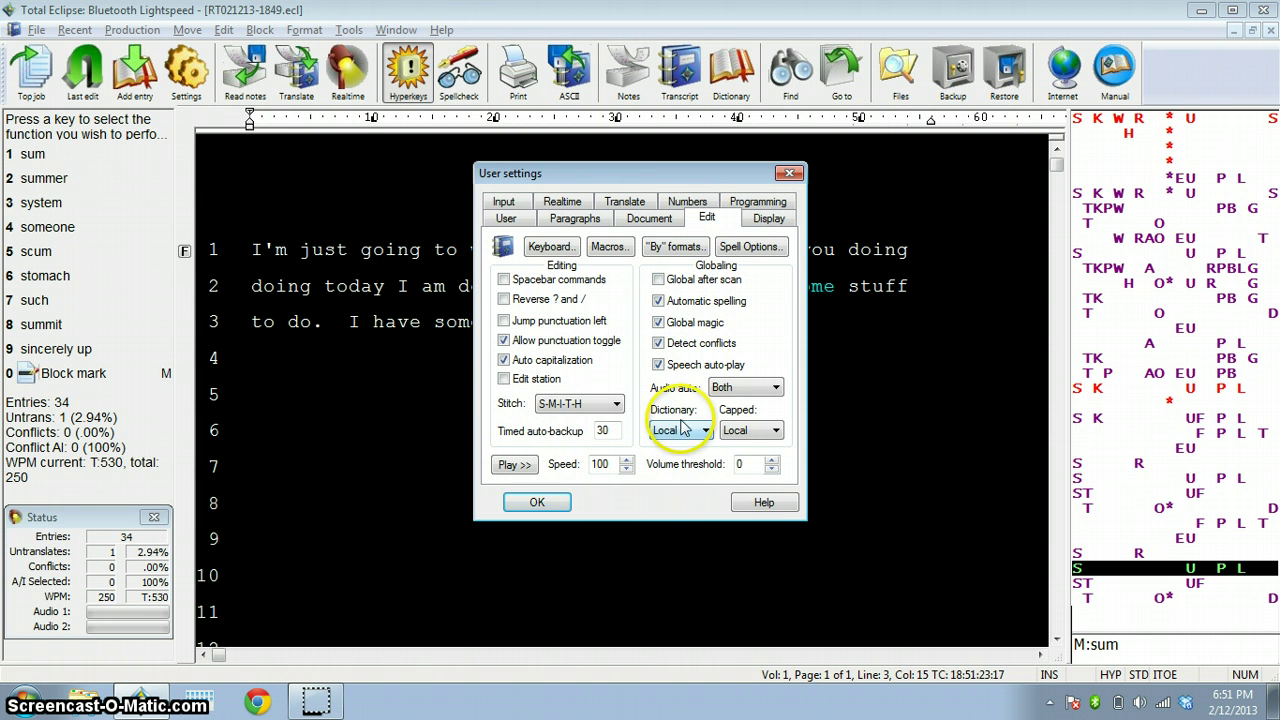
click(750, 430)
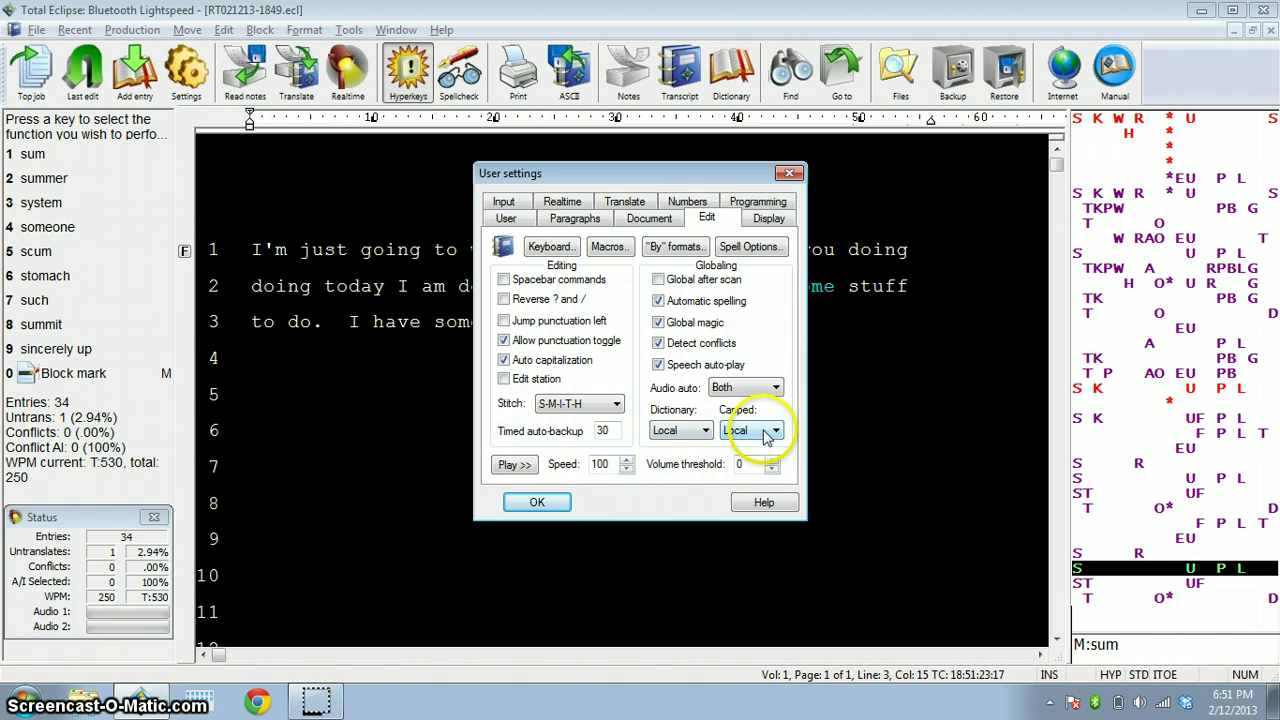
click(680, 432)
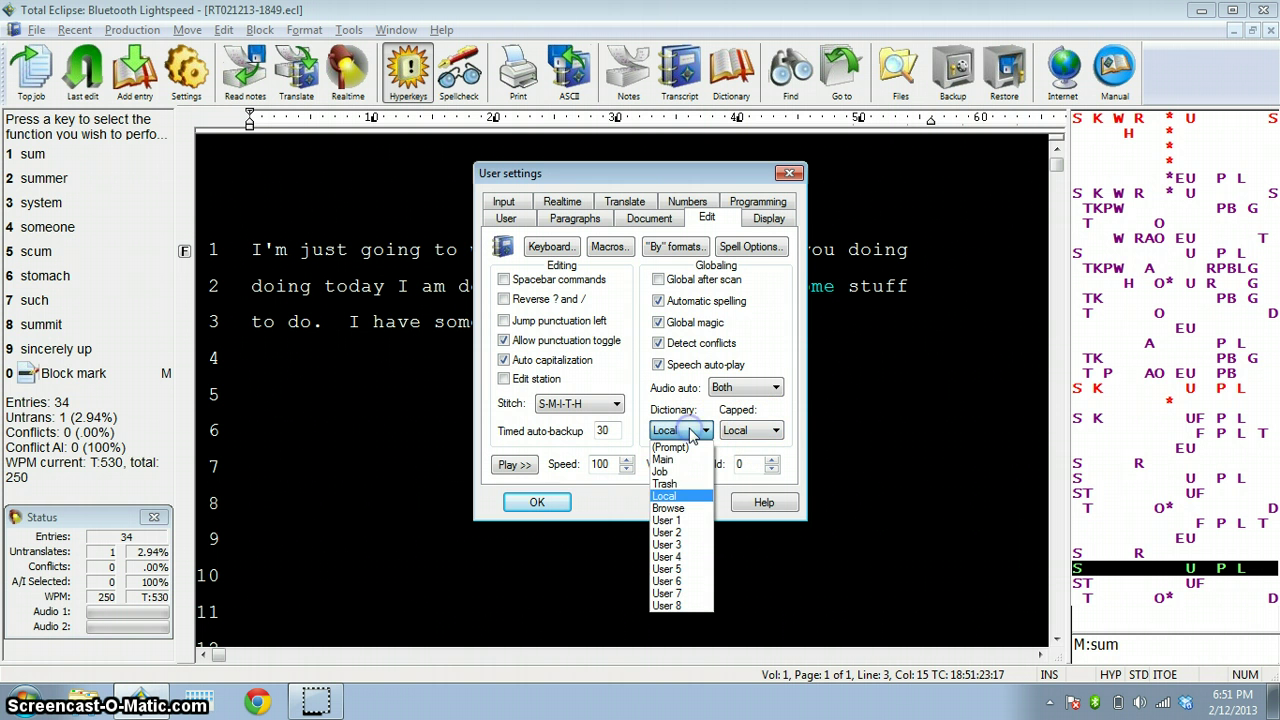
click(675, 500)
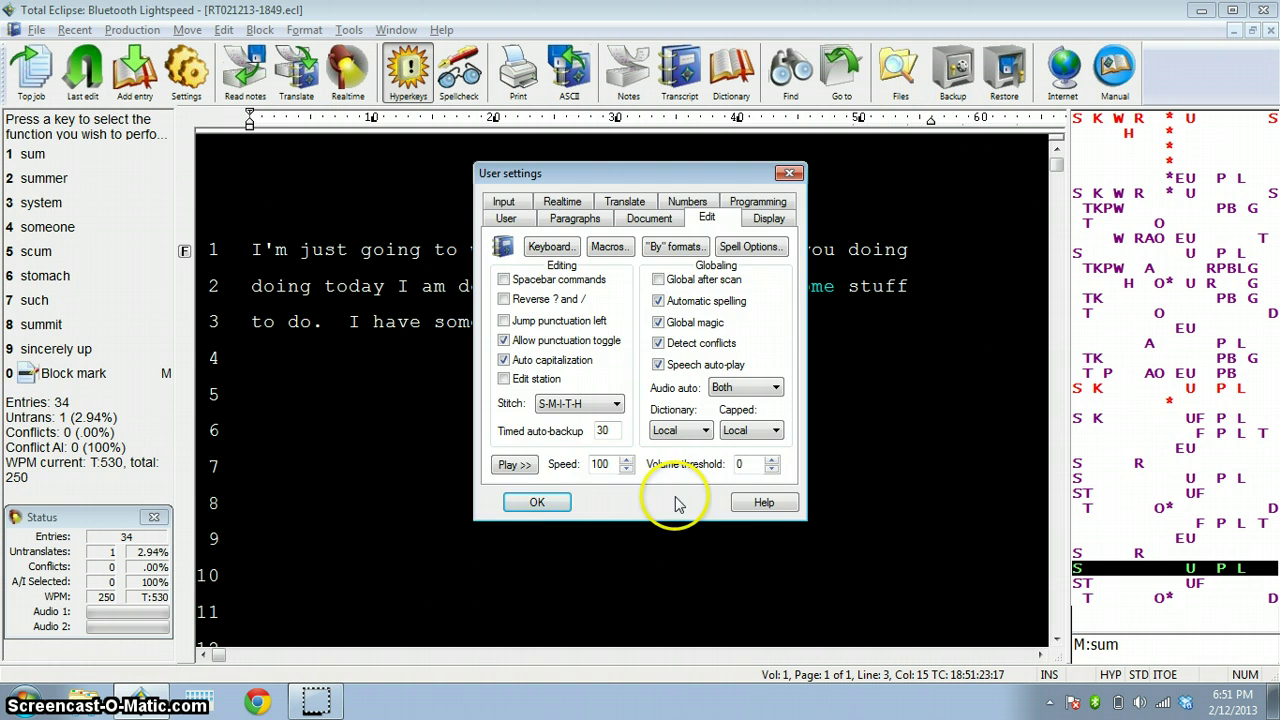
click(556, 498)
key(Up)
key(ctrl+Right)
key(ctrl+Right)
key(ctrl+Right)
key(ctrl+Right)
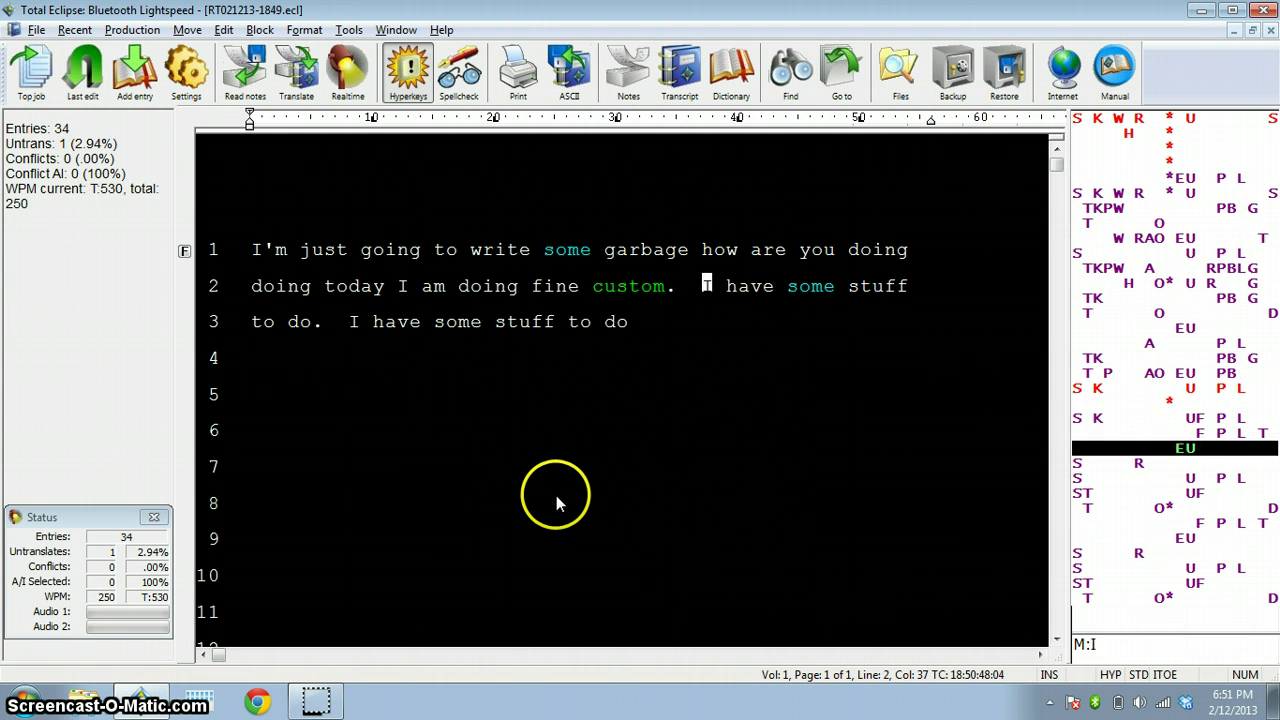
key(ctrl+Right)
key(ctrl+Right)
key(ctrl+Left)
key(ctrl+Left)
key(ctrl+Left)
key(ctrl+Left)
key(Down)
key(ctrl+Left)
key(ctrl+Left)
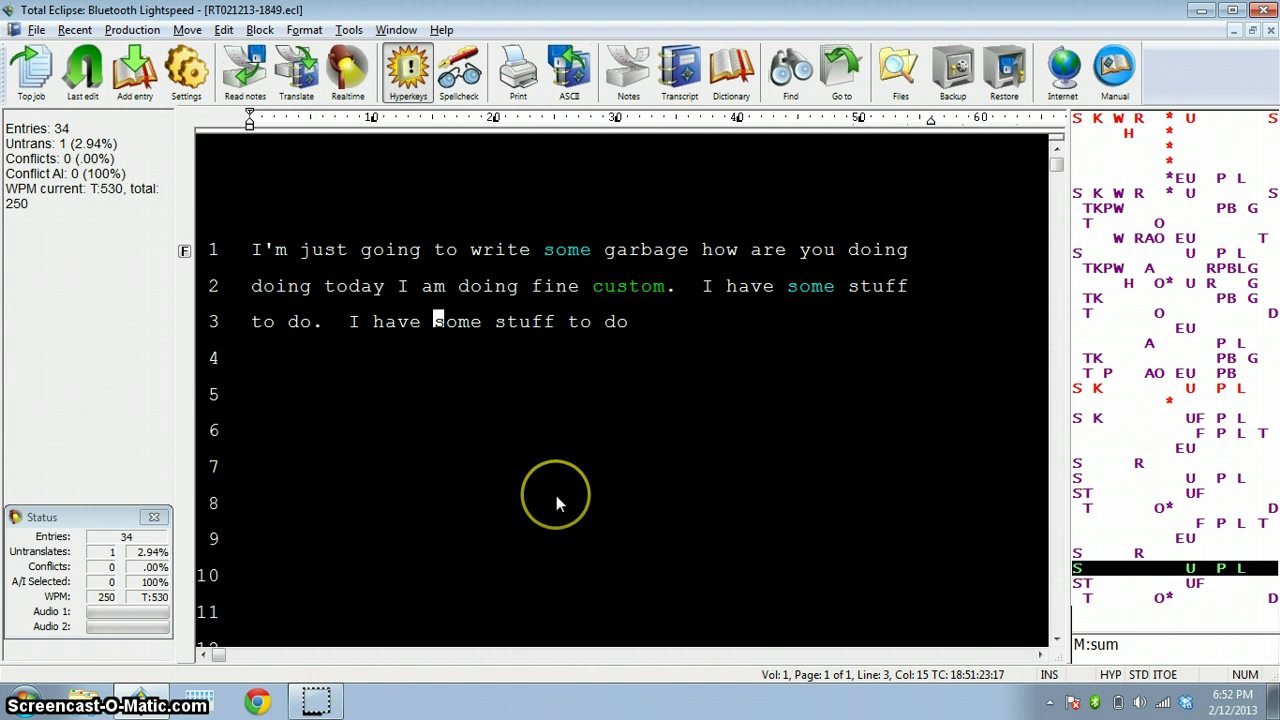
- Write another sentence, "I have sum stuff to do", at the end of the third line
key(m)
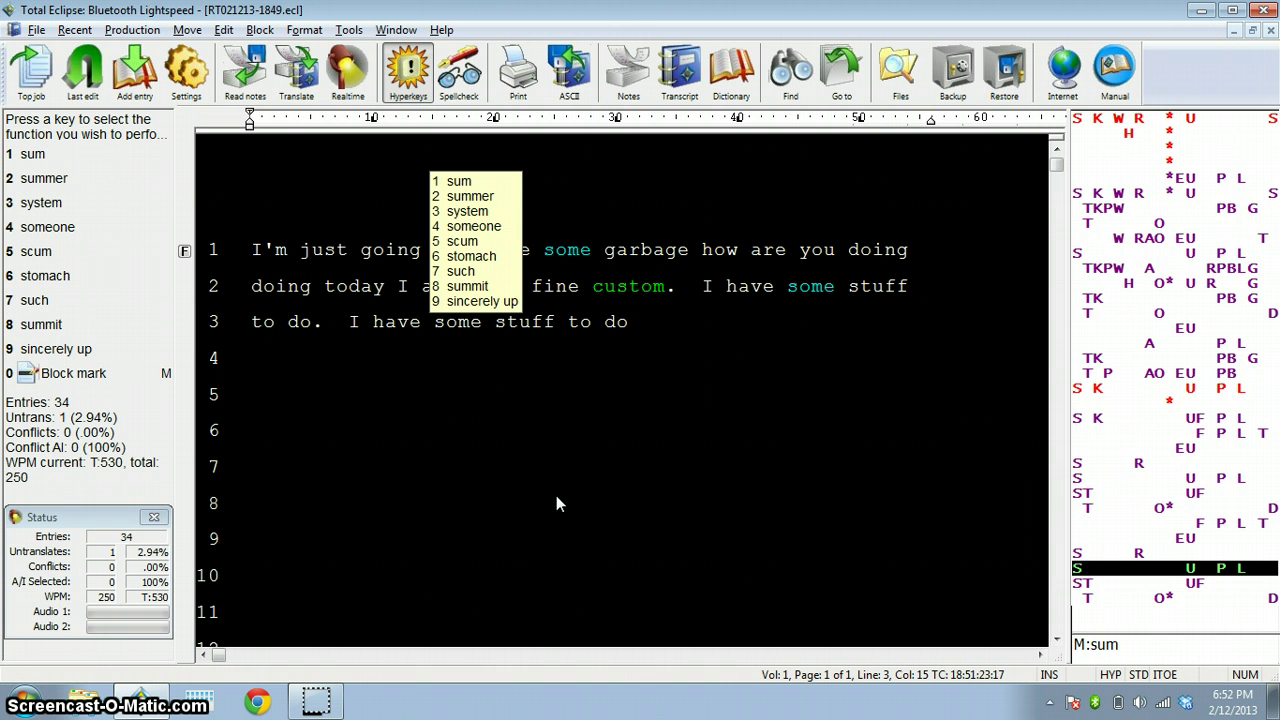
text(I have sum stuff to do)
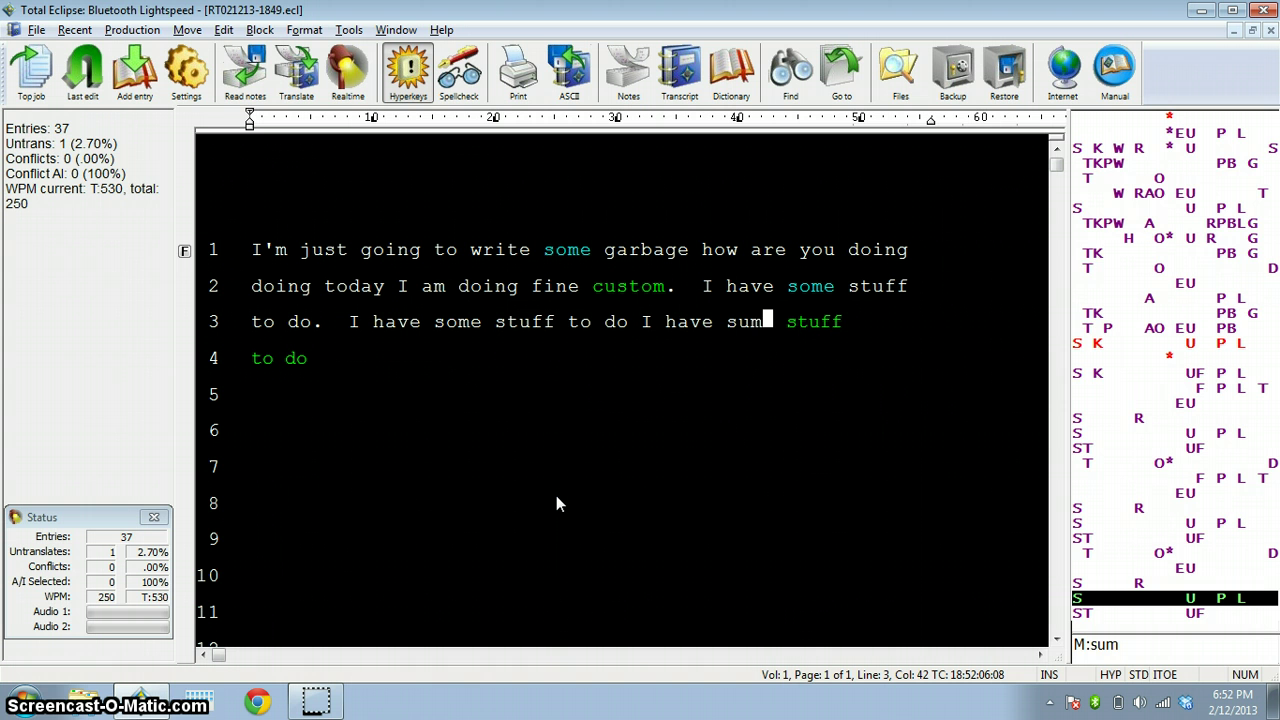
key(End)
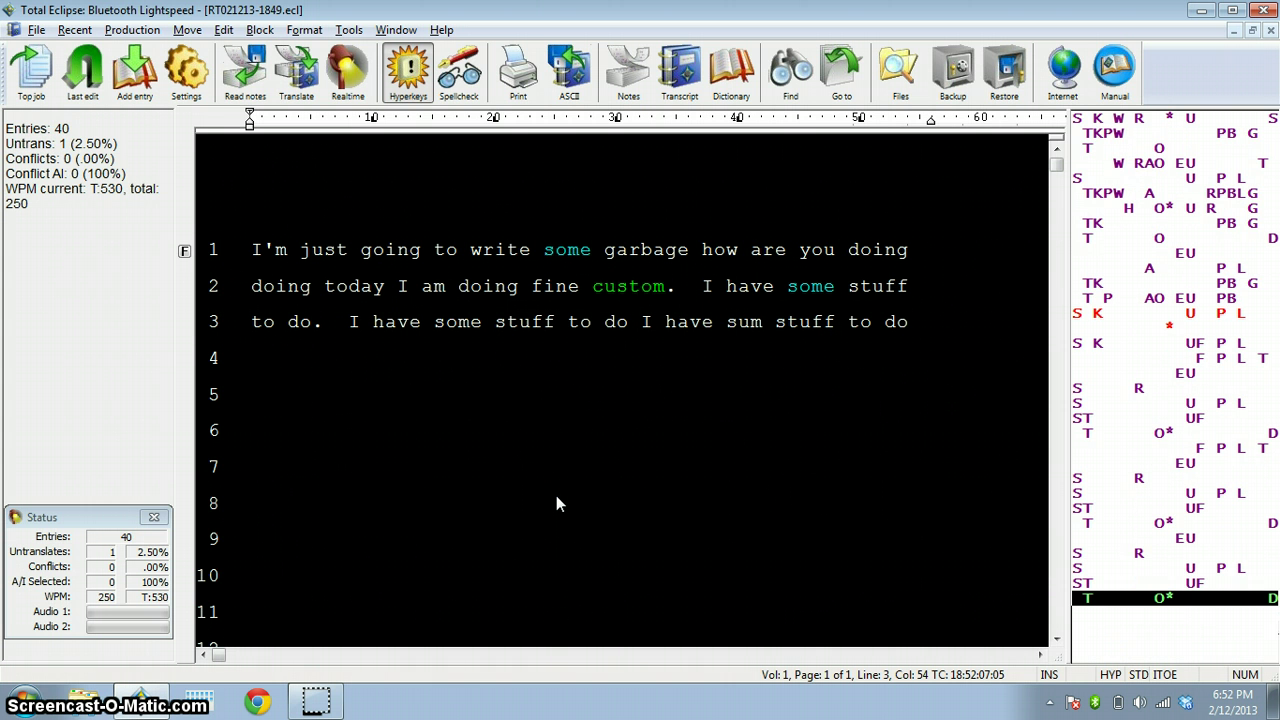
- Create a global definition with Local replace from the corrected word "some" in the third line
key(ctrl+Left)
key(ctrl+Left)
key(ctrl+Left)
key(ctrl+Left)
key(ctrl+Left)
key(ctrl+Left)
key(ctrl+Left)
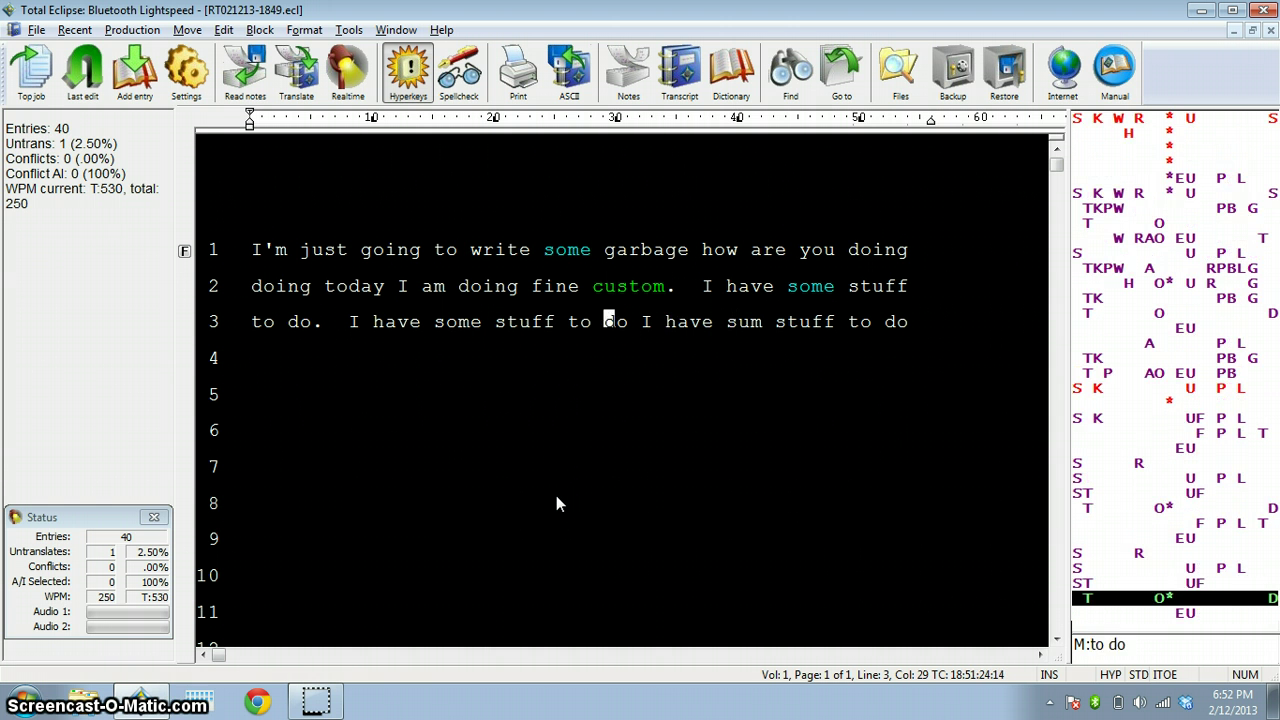
key(ctrl+Left)
key(ctrl+Left)
key(ctrl+Left)
key(m)
key(Escape)
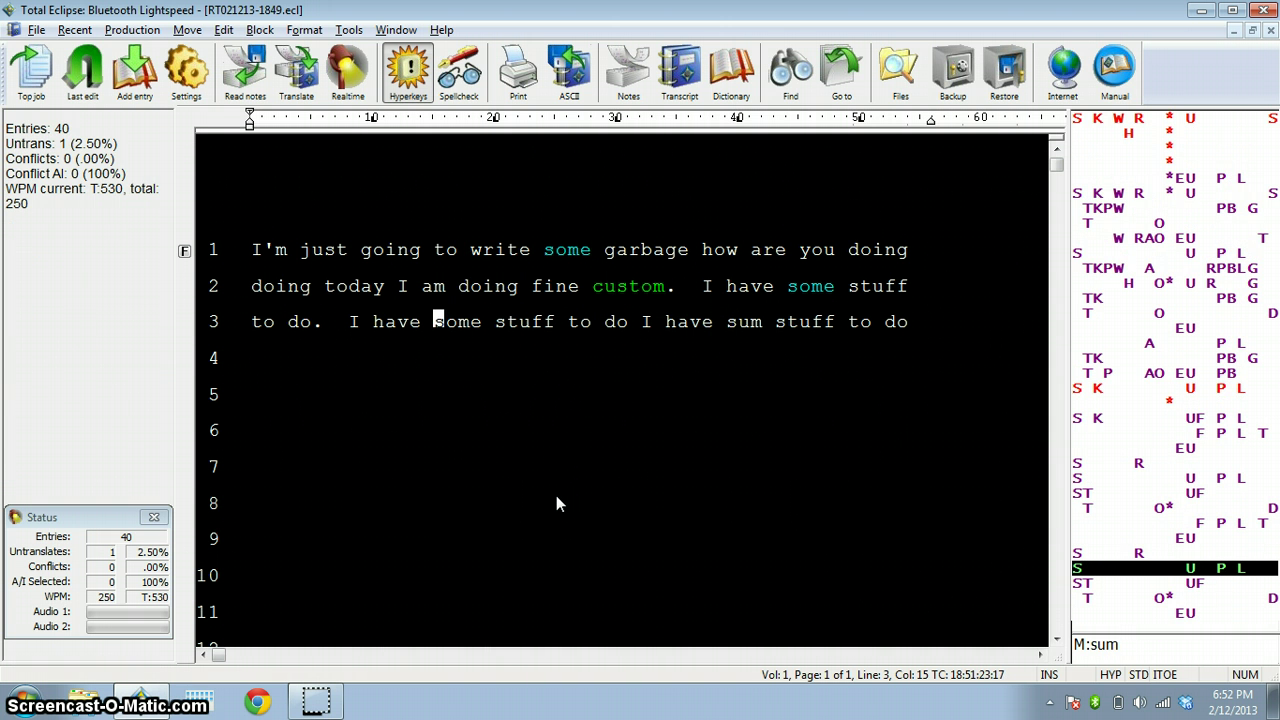
key(m)
key(ctrl+d)
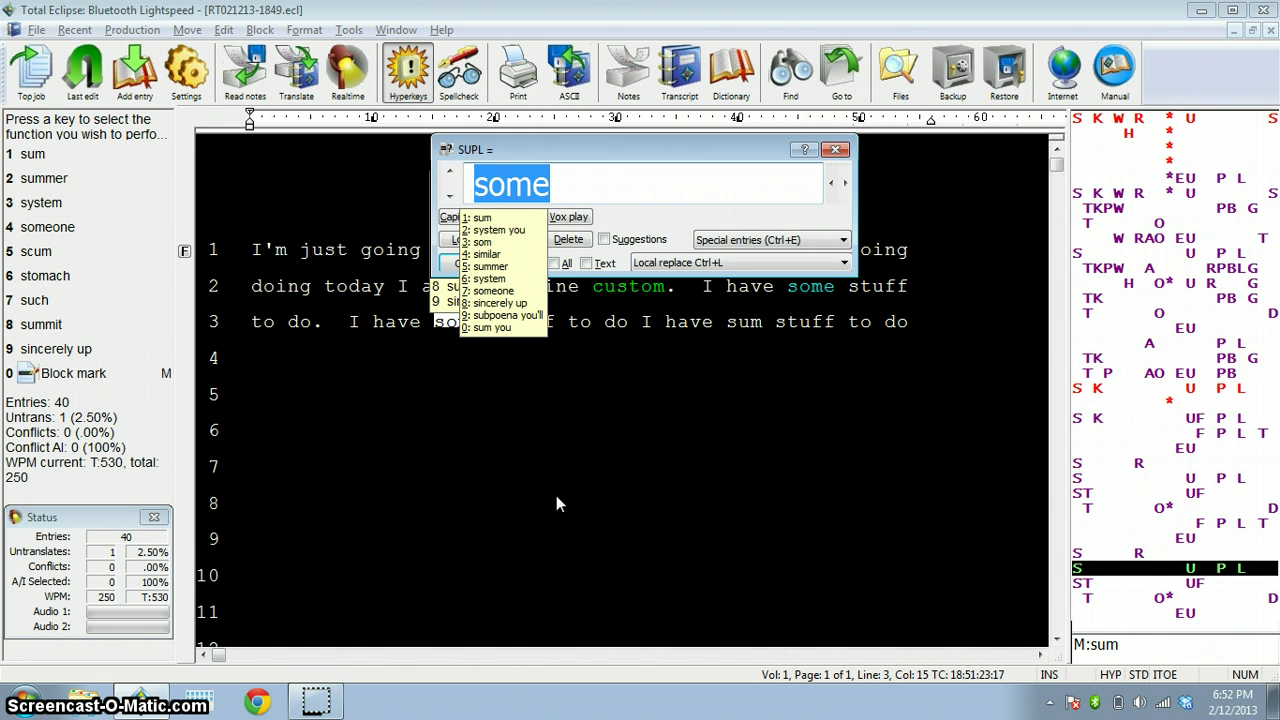
key(Escape)
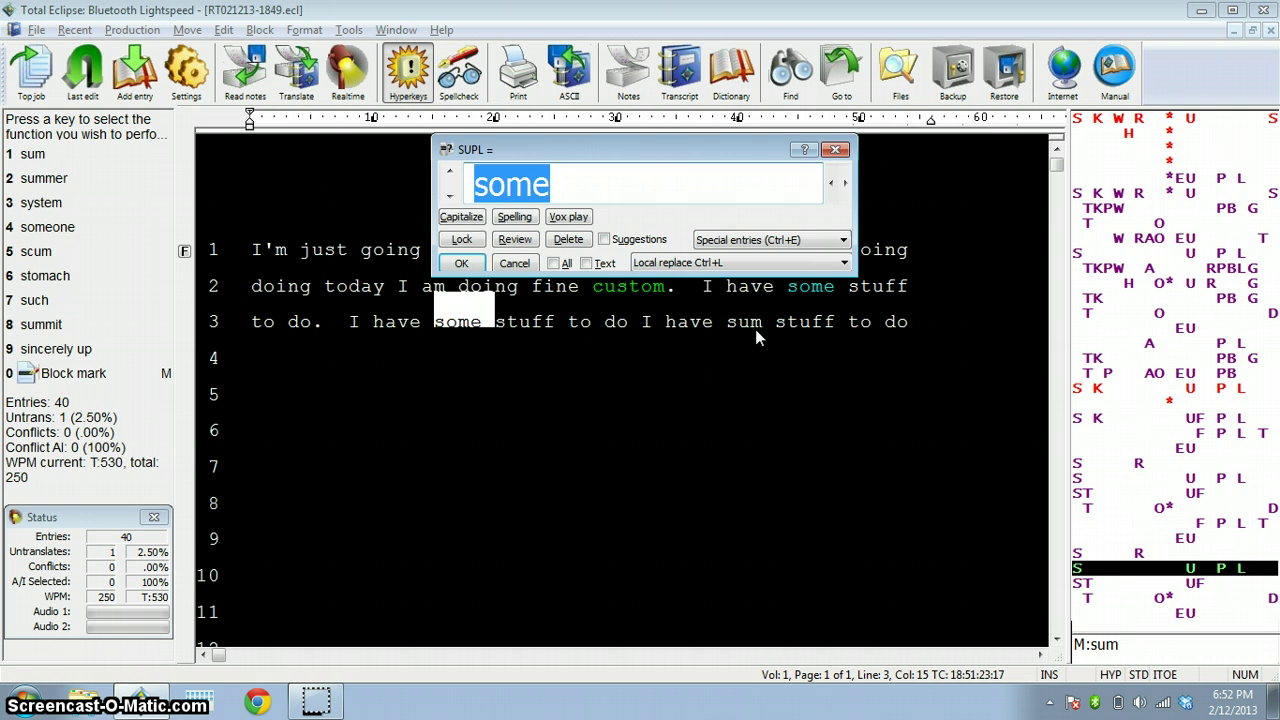
key(Return)
key(space)
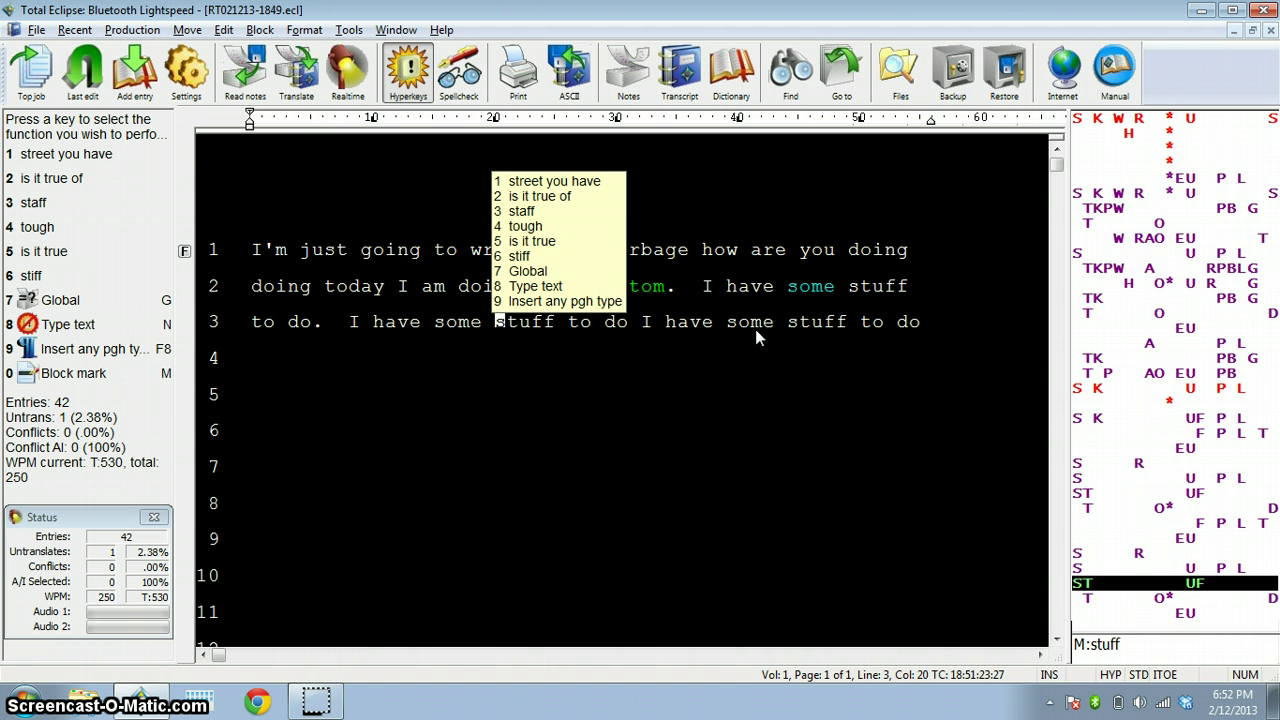
- Write "Mr. Are" three times in a row on the fourth line
text(are)
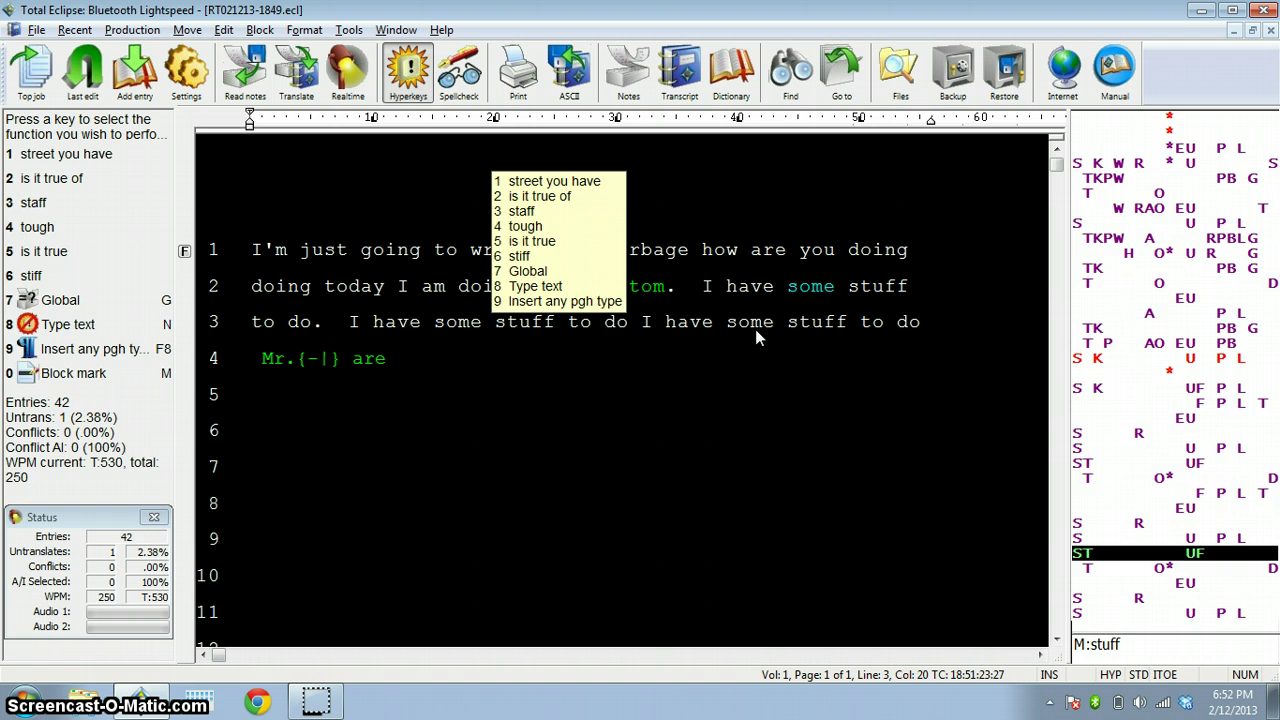
key(Escape)
text(Mr. Are Mr. Are)
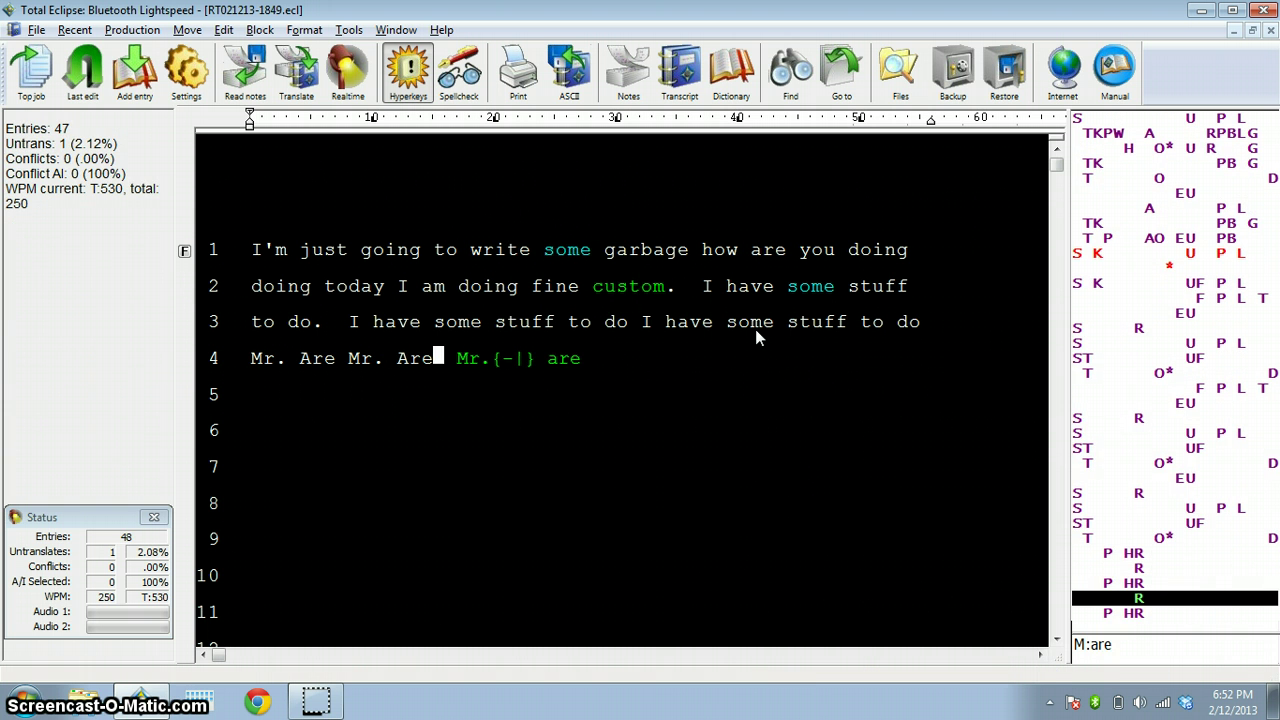
- Globally define the first "Mr. Are" on the fourth line as "Mr." followed by the person's surname, using Local replace
key(ctrl+Left)
key(ctrl+Left)
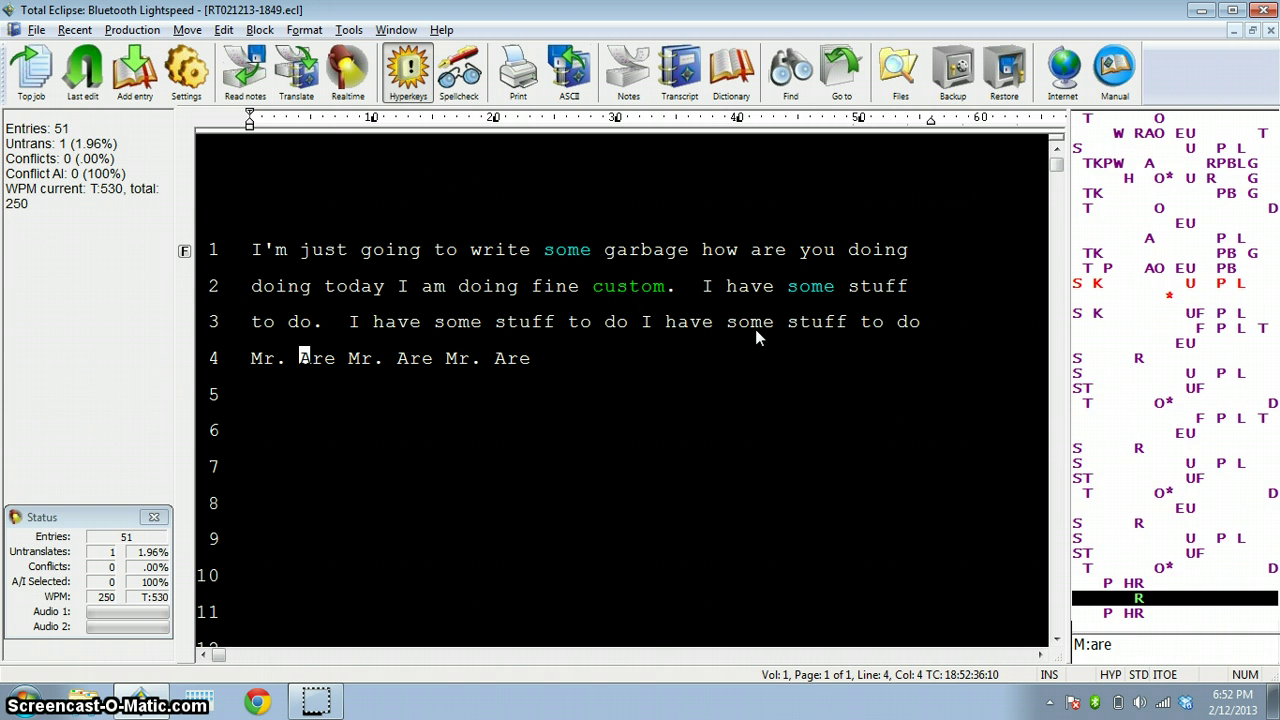
key(ctrl+Left)
key(shift+Right)
key(shift+Right)
key(shift+Right)
key(shift+Right)
key(shift+Right)
key(shift+Right)
key(shift+Right)
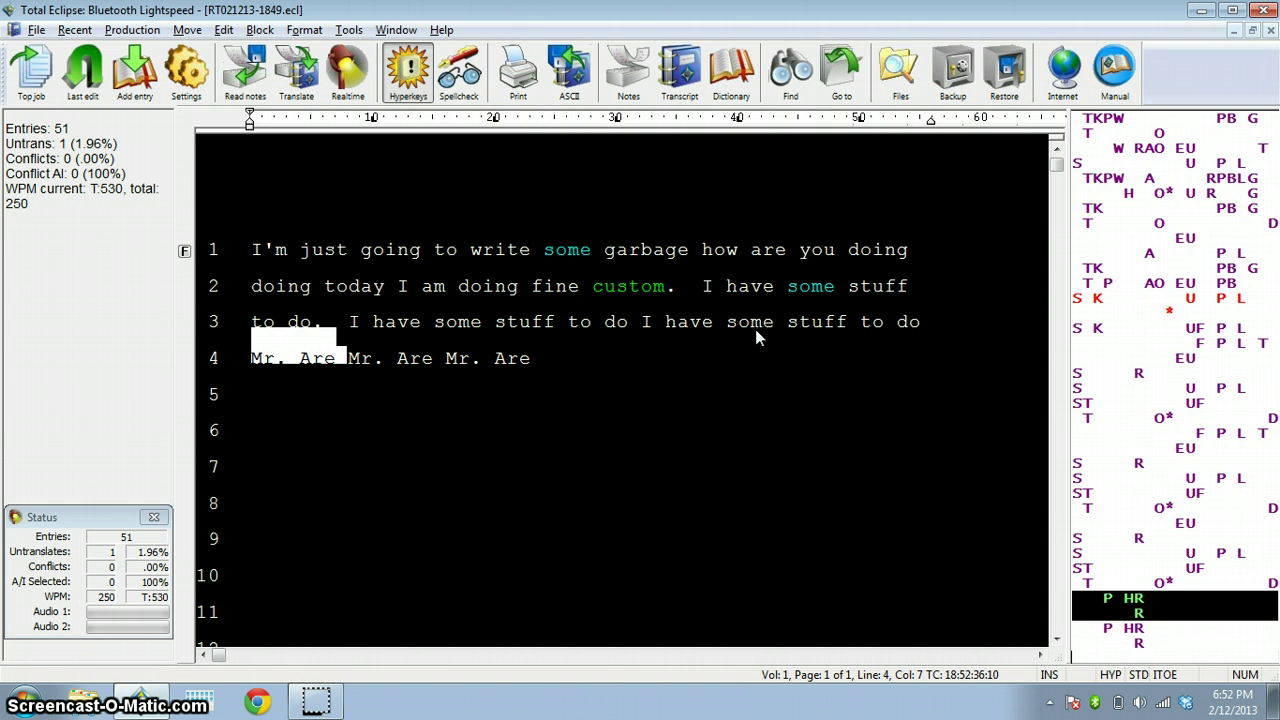
key(ctrl+d)
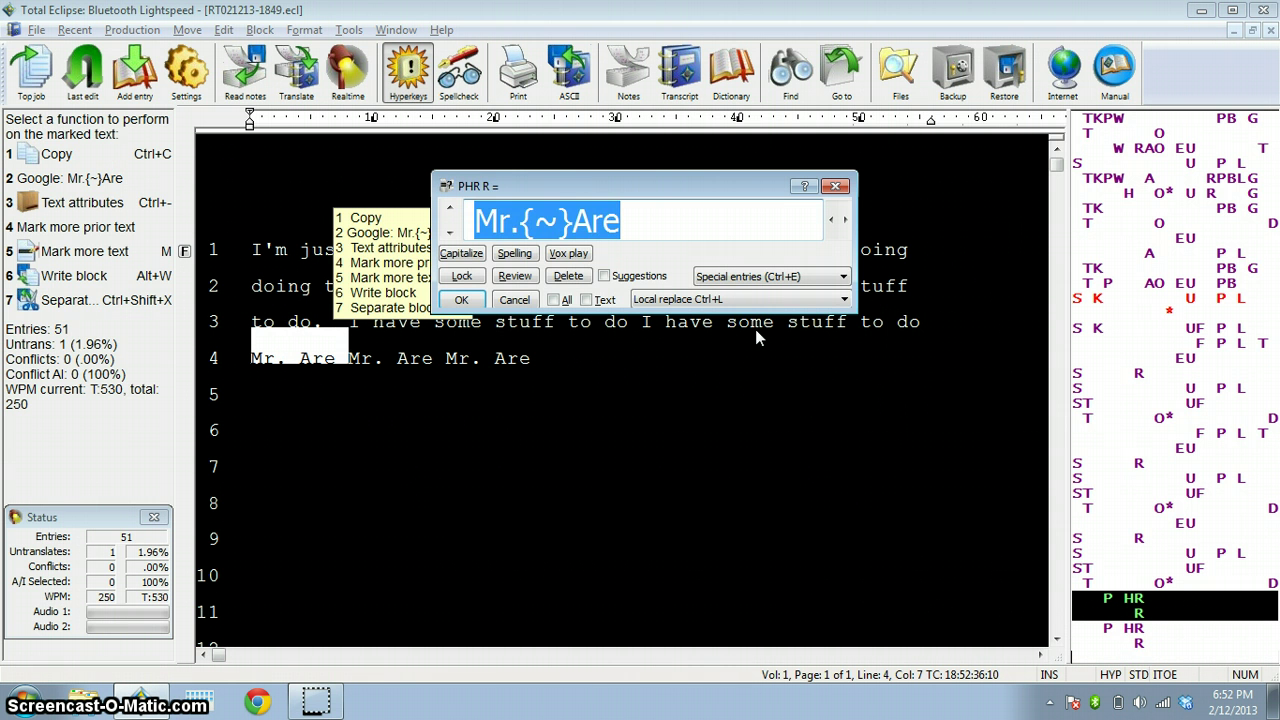
key(End)
key(BackSpace)
key(BackSpace)
key(BackSpace)
text(Roberts)
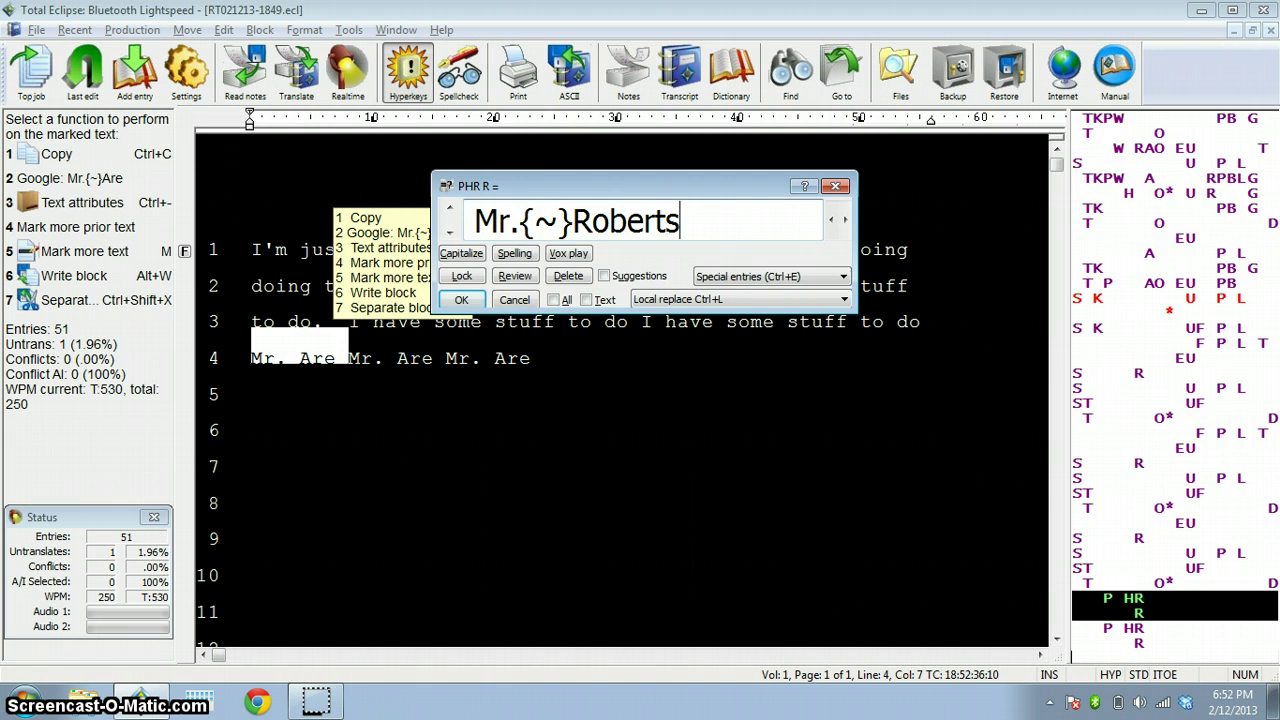
key(Return)
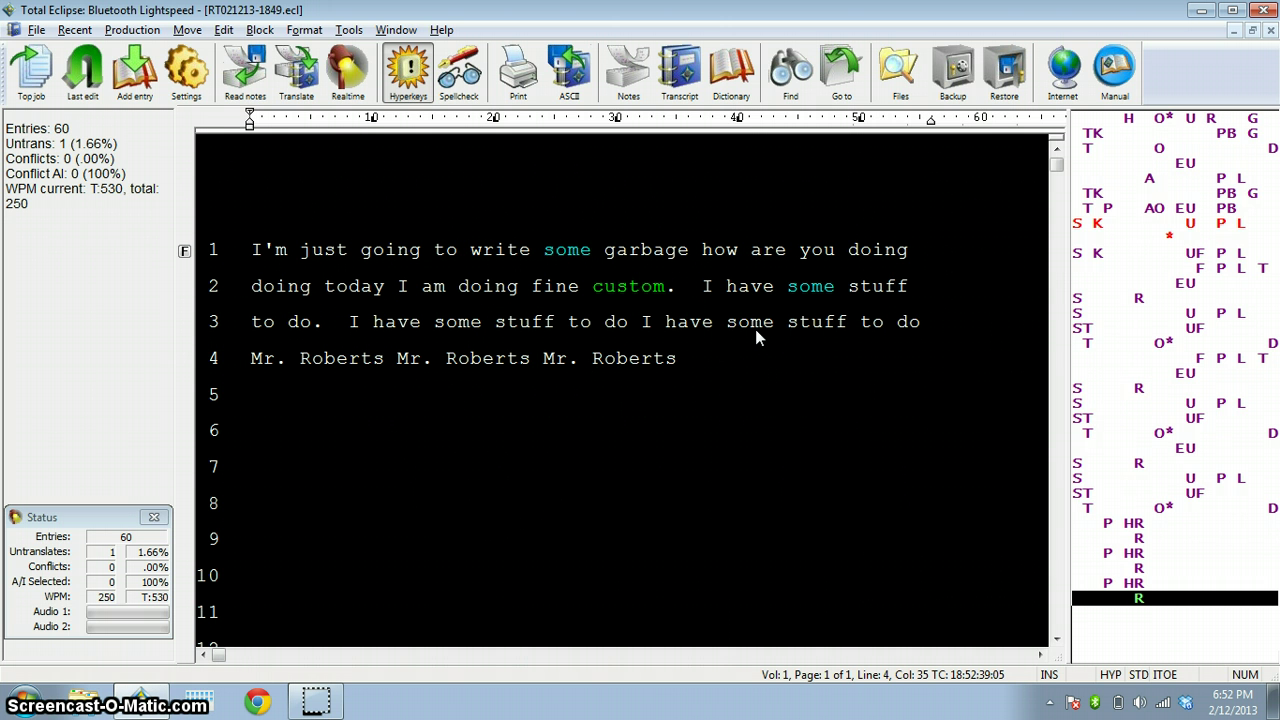
- Globally define the untranslated word suggested as "custom" in the second line as "transcript", using Local replace
key(Up)
key(Up)
key(ctrl+Left)
key(ctrl+Left)
key(ctrl+Right)
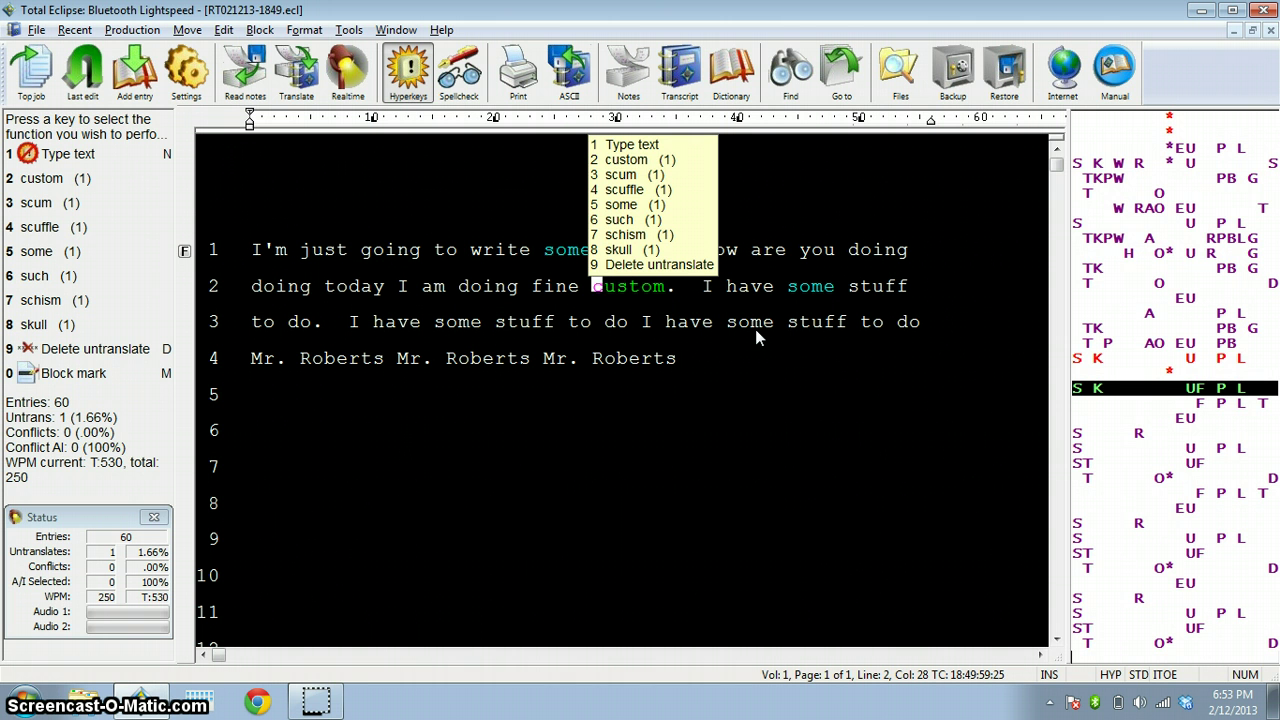
click(1075, 453)
key(Escape)
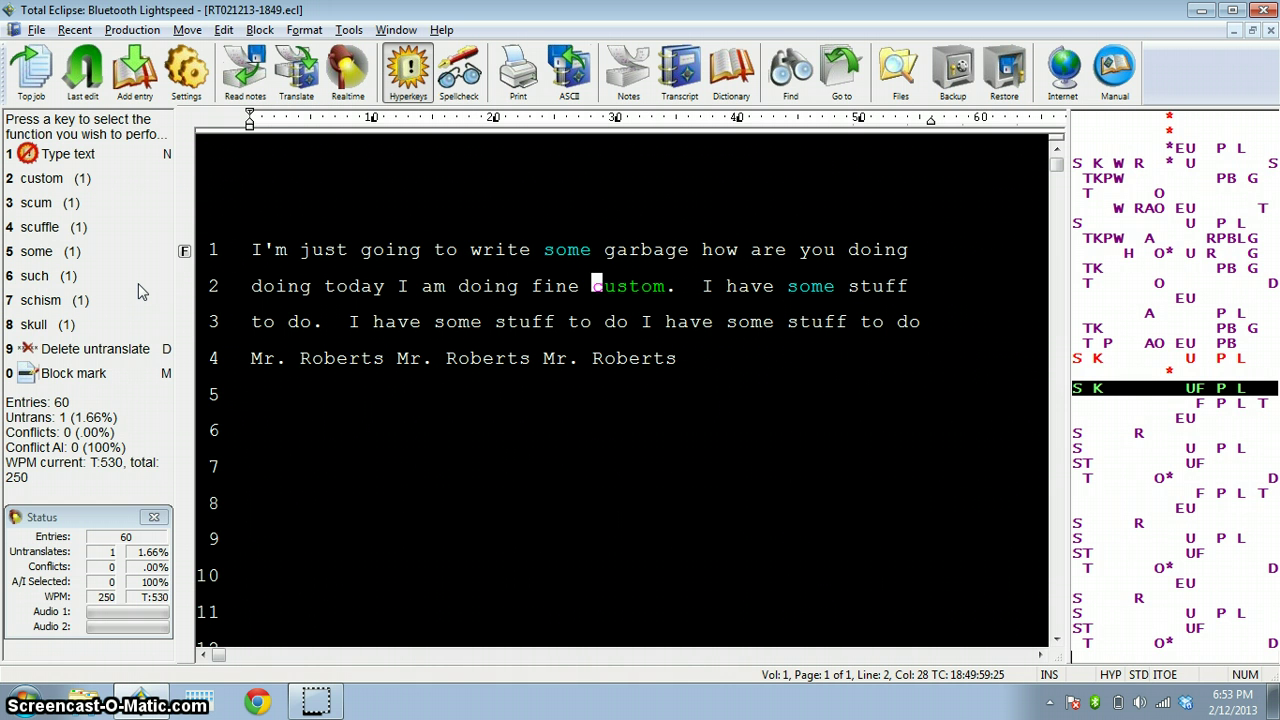
key(Escape)
key(g)
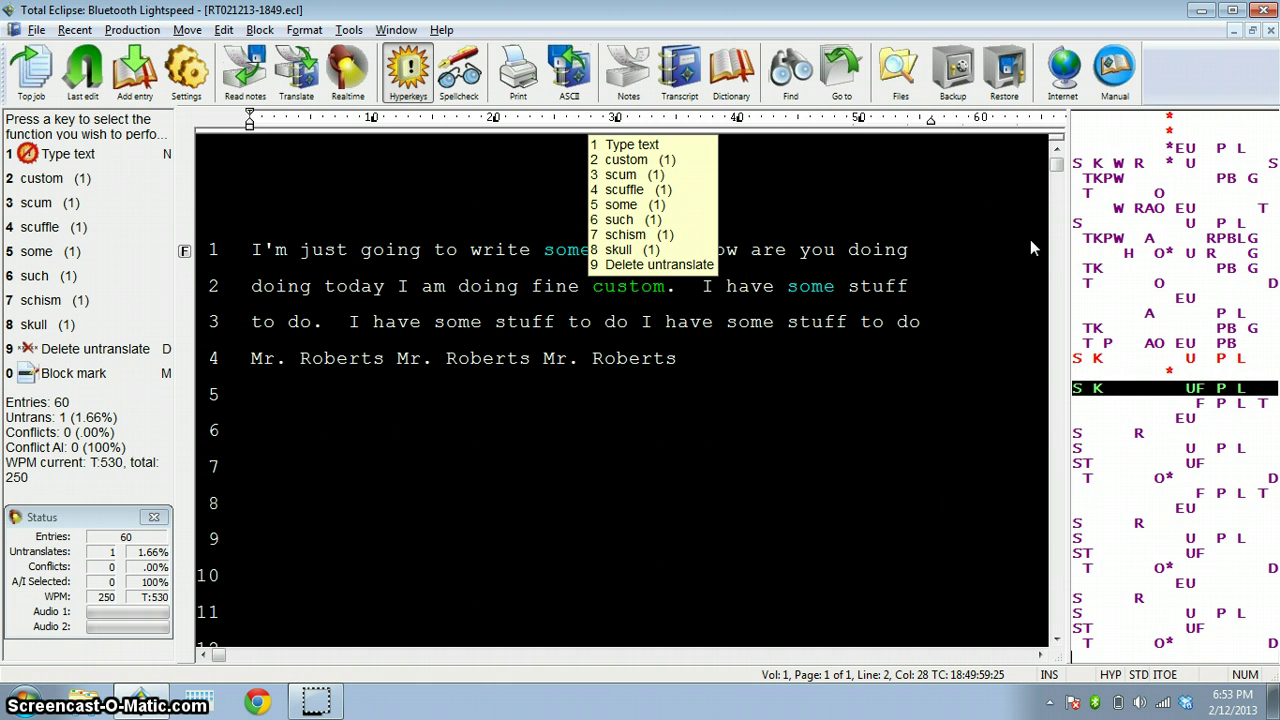
text(1transcr)
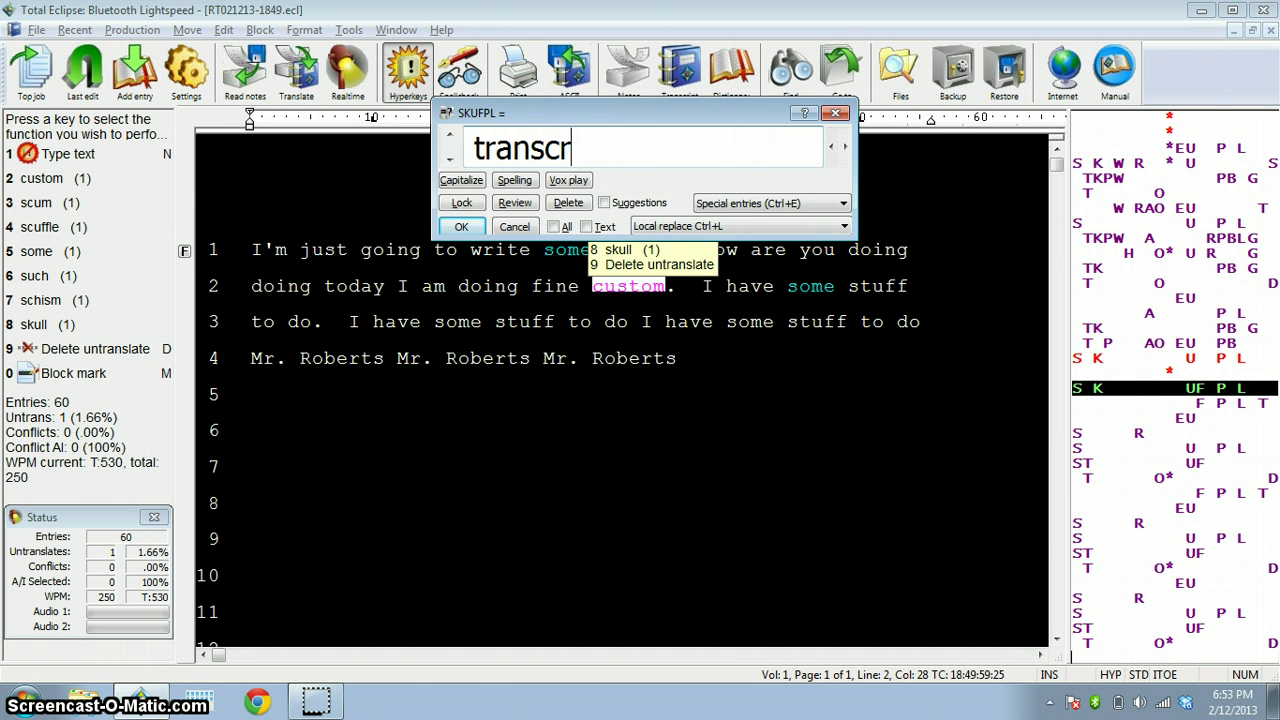
text(ipt)
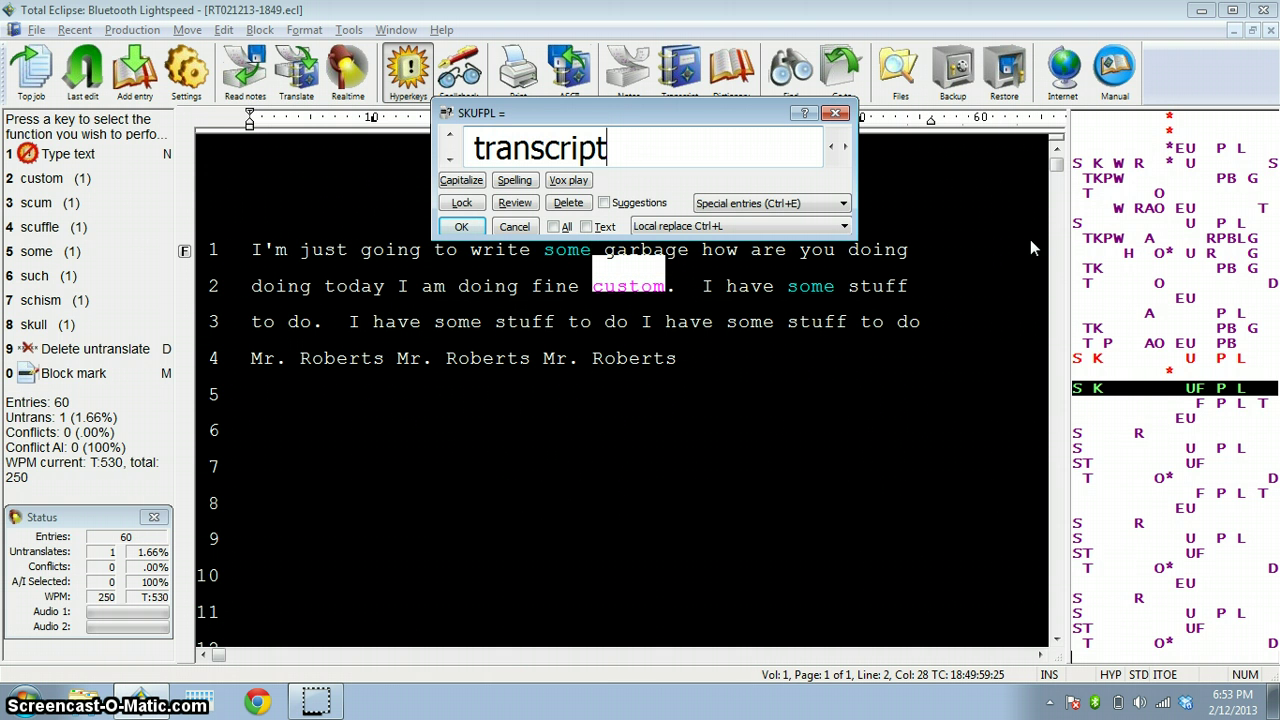
key(Return)
key(ctrl+Right)
key(ctrl+Right)
key(ctrl+Right)
key(ctrl+Right)
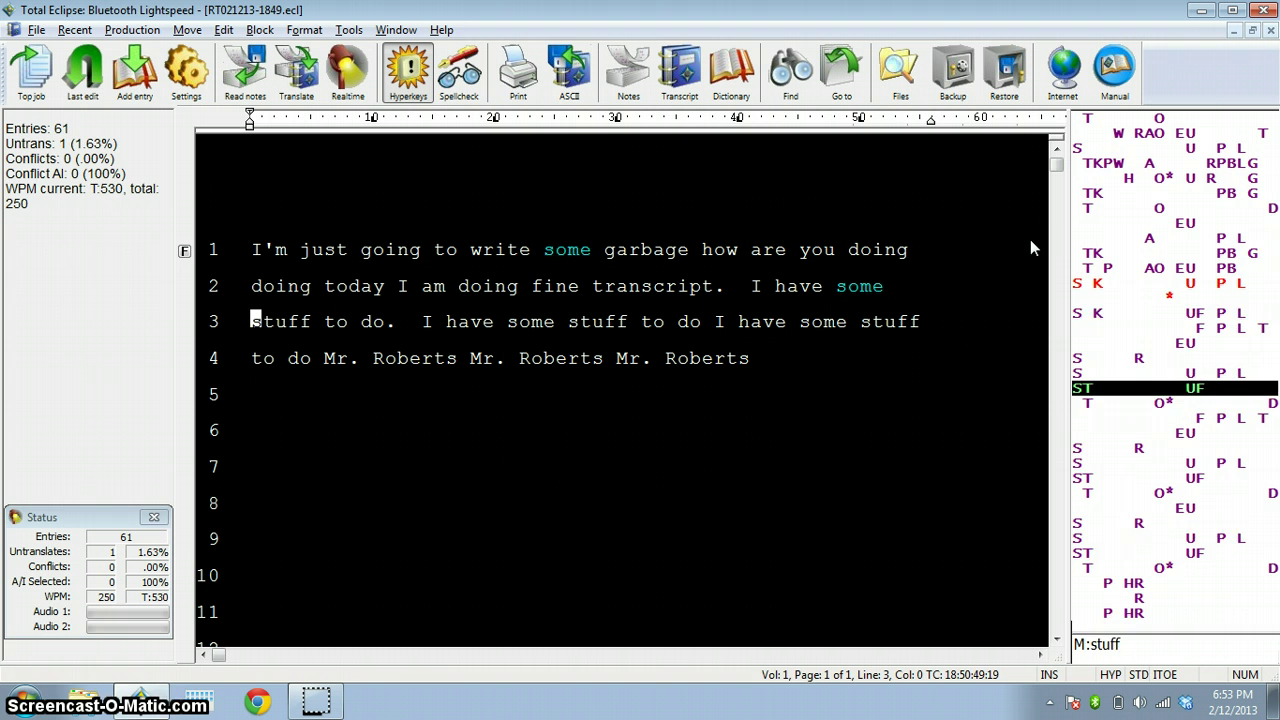
key(ctrl+Right)
key(ctrl+Right)
key(ctrl+Right)
key(ctrl+Right)
key(ctrl+Right)
key(Up)
key(Up)
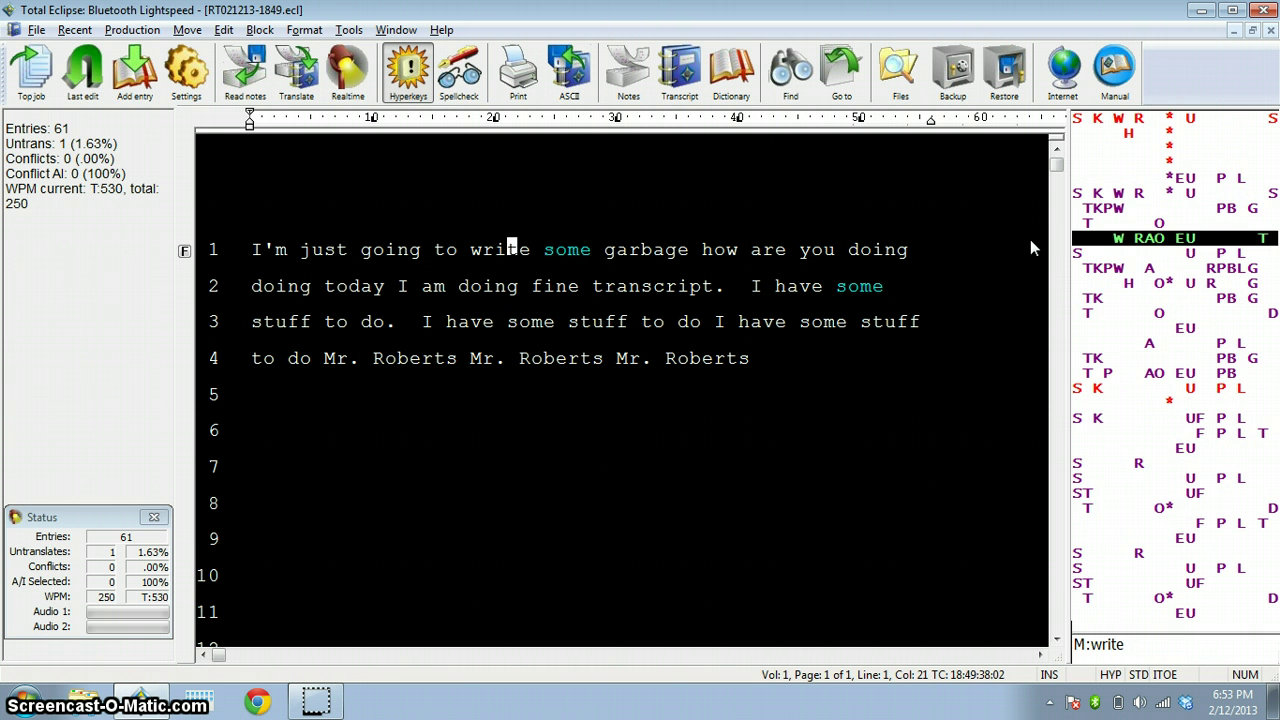
- Bring up the suggestions for "some" in the first line and "fine" in the second line
key(ctrl+Right)
key(grave)
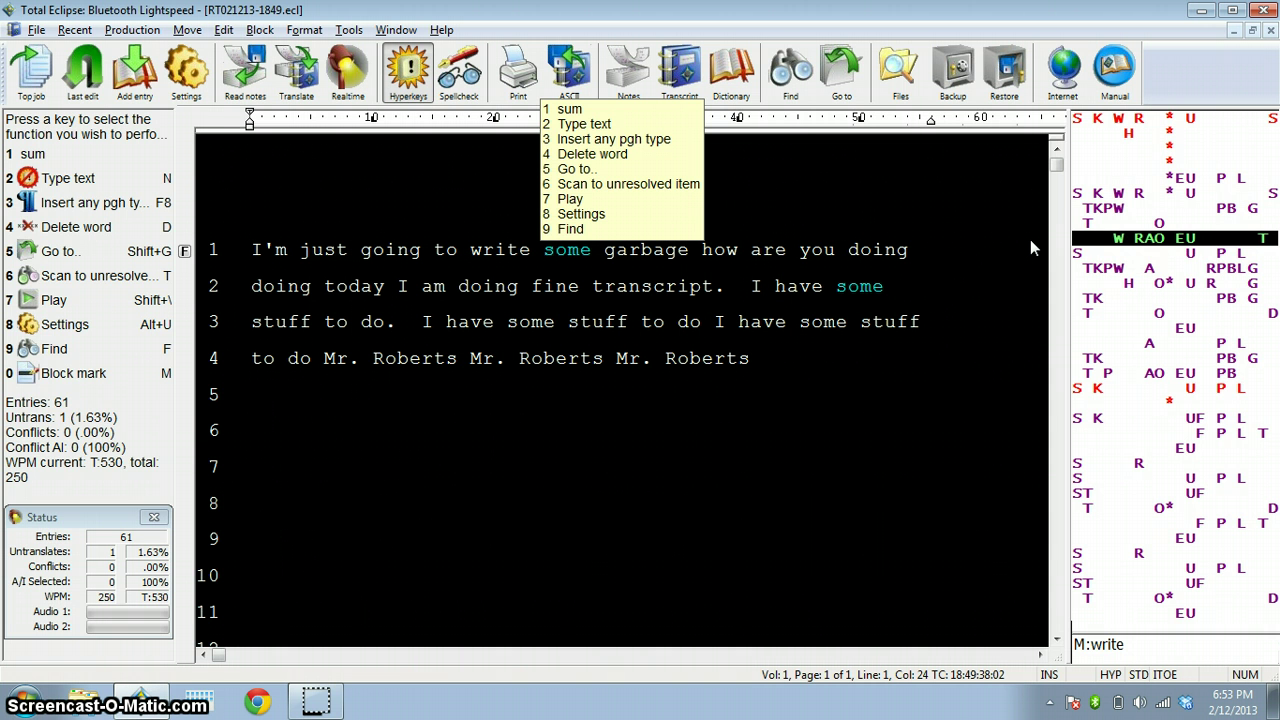
key(Down)
key(grave)
key(1)
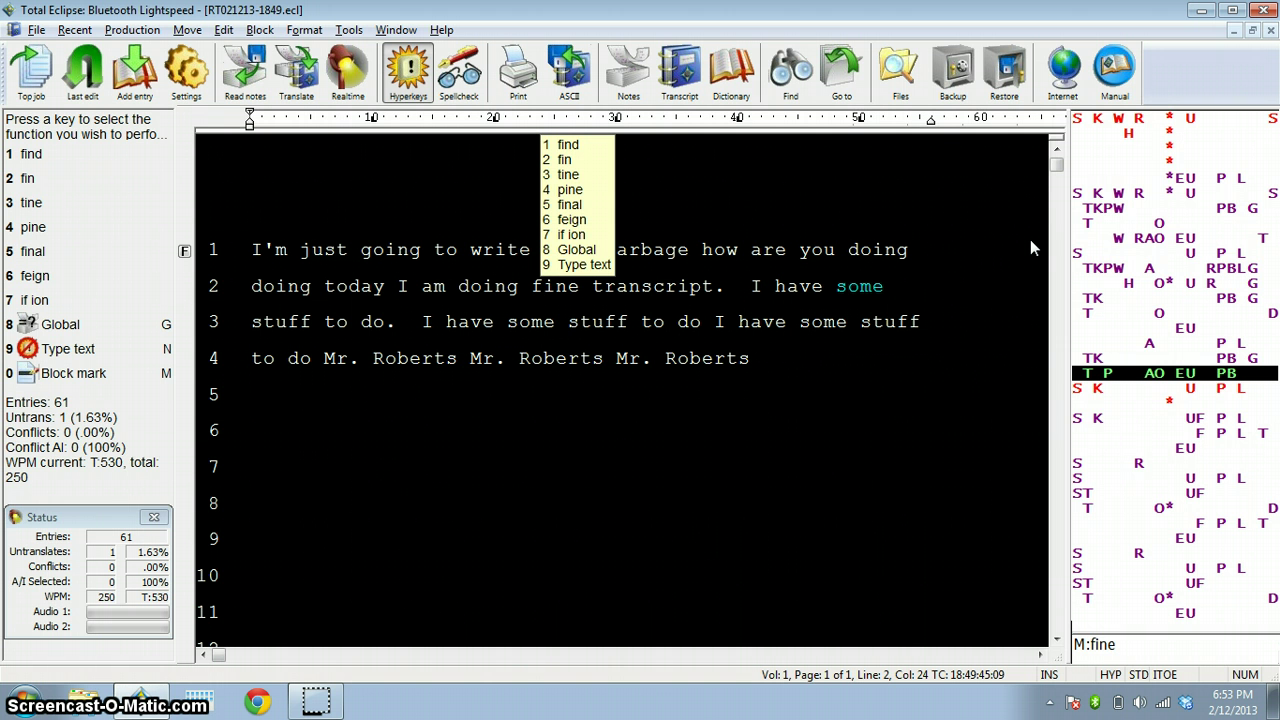
- Write "I have a choice to make" at the end of the transcript, including the a/an conflict stroke
text(I have)
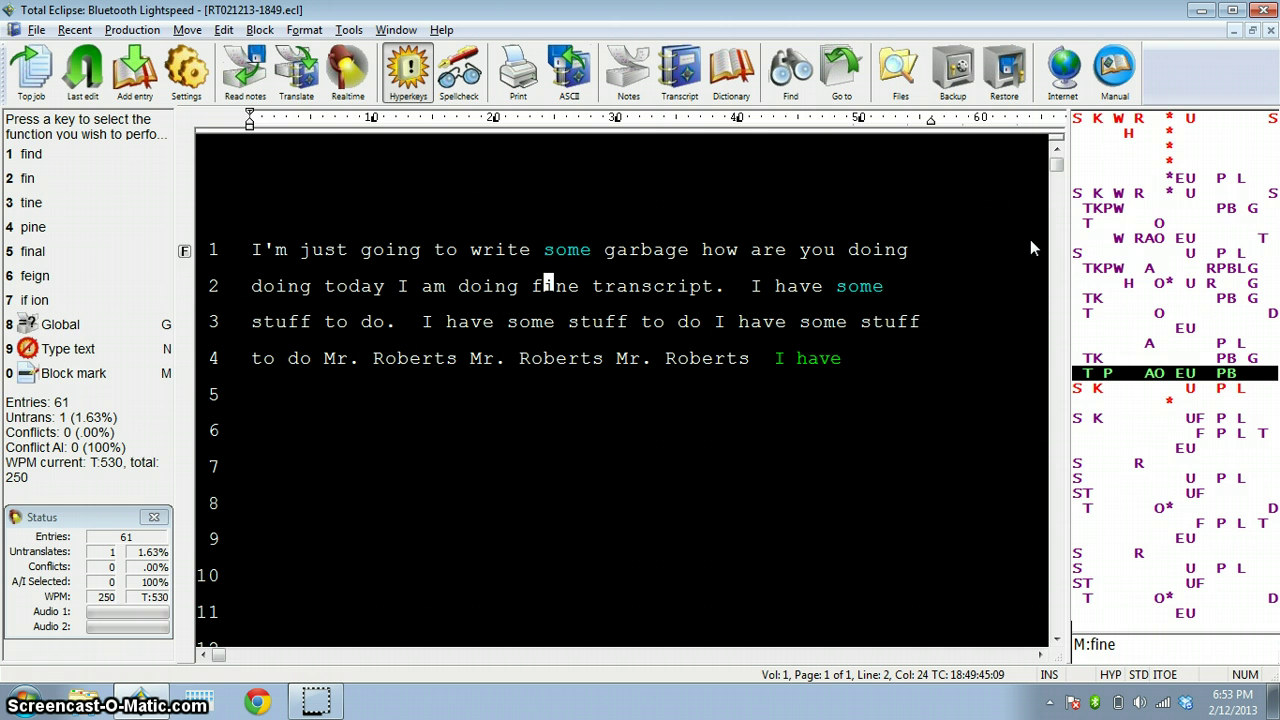
text( \a\an choice to)
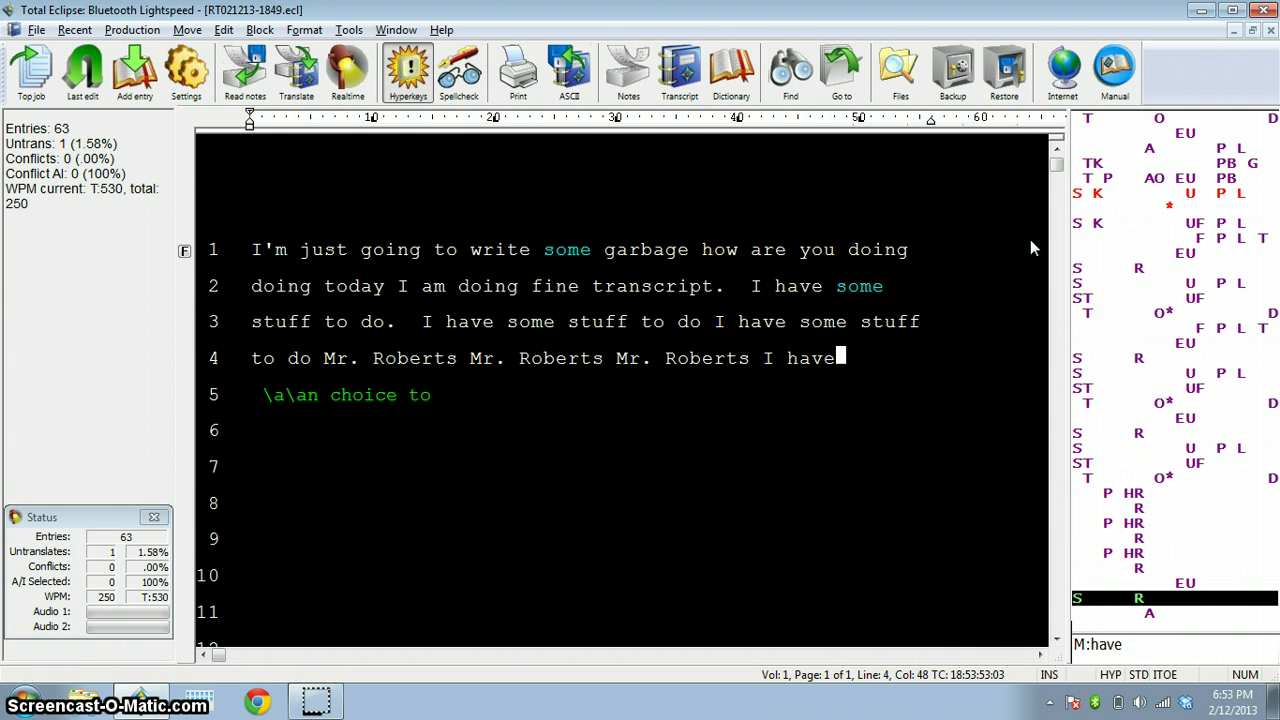
text(choice)
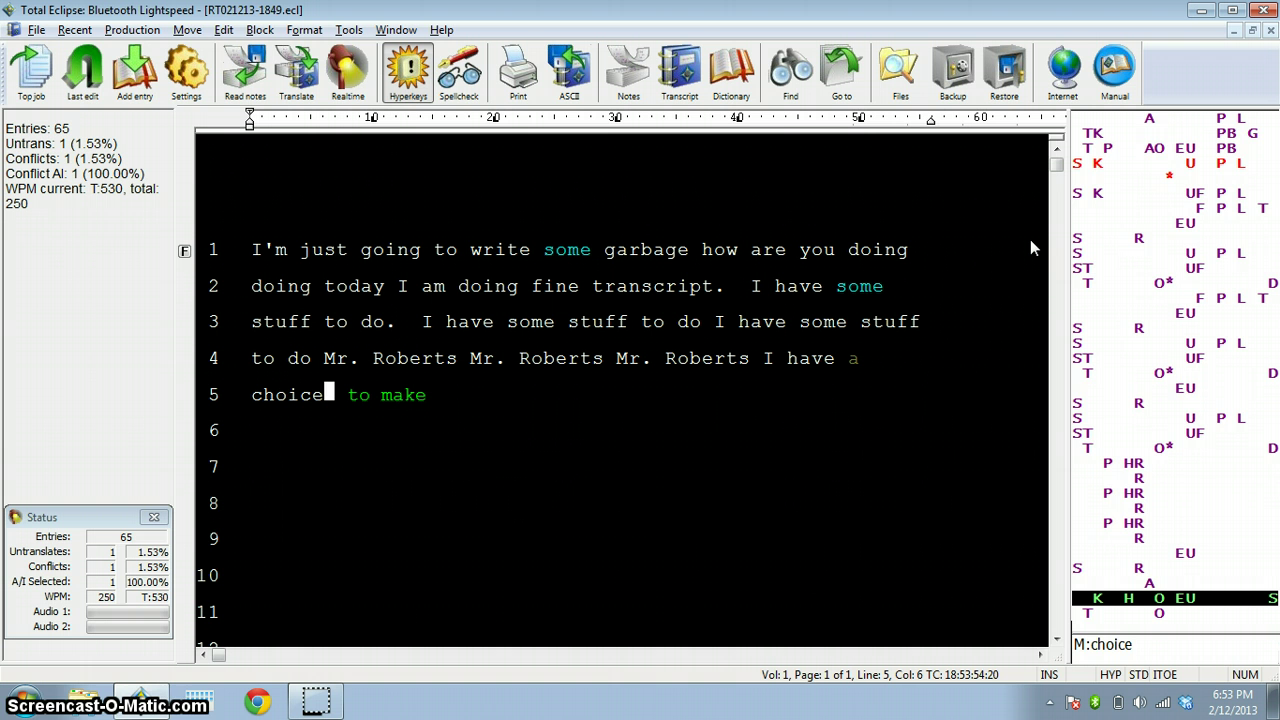
- Examine the choices offered for the a/an conflict at the end of the fourth line
key(Up)
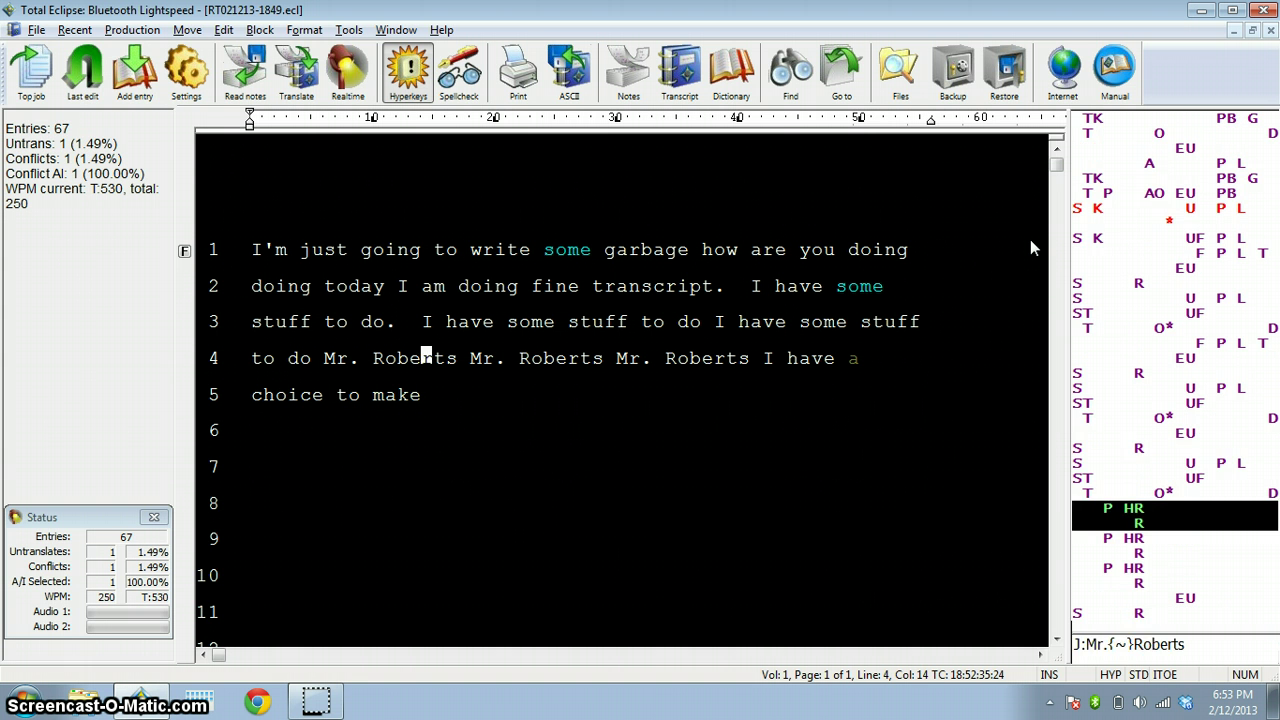
key(ctrl+Right)
key(ctrl+Right)
key(ctrl+Right)
key(ctrl+Right)
key(ctrl+Right)
key(ctrl+Right)
key(ctrl+Right)
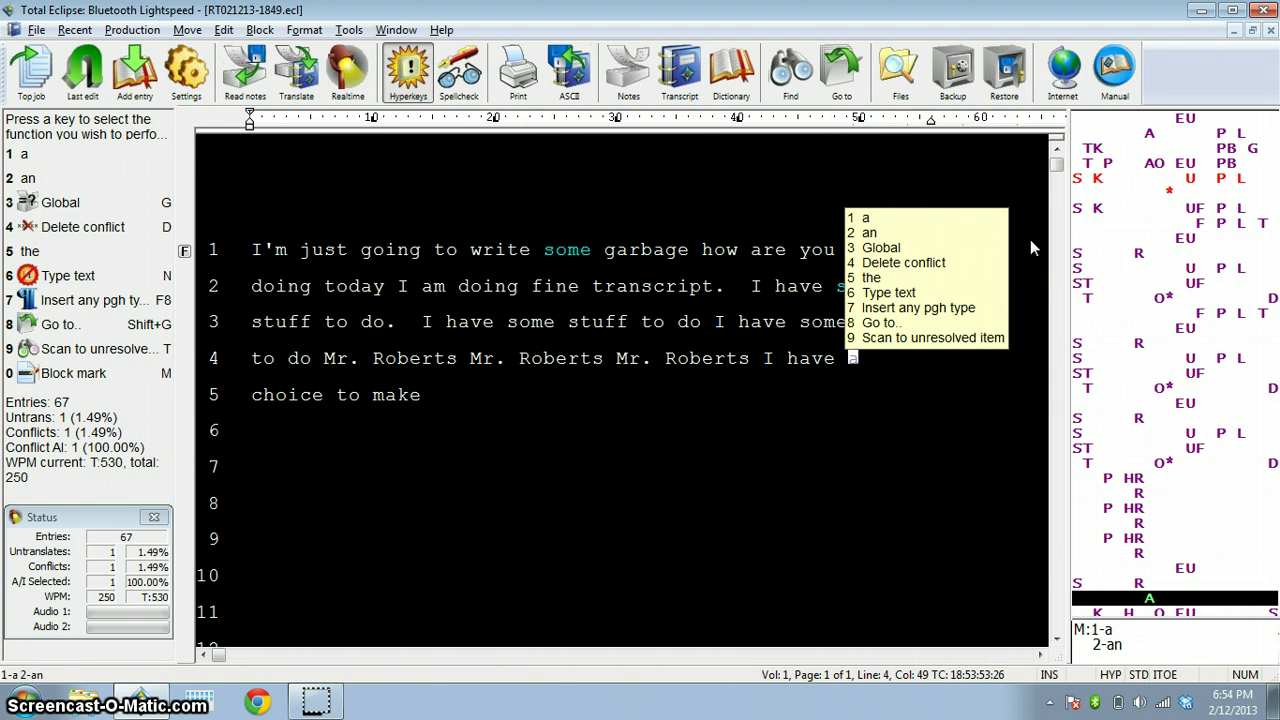
key(ctrl+Left)
key(ctrl+Left)
key(Escape)
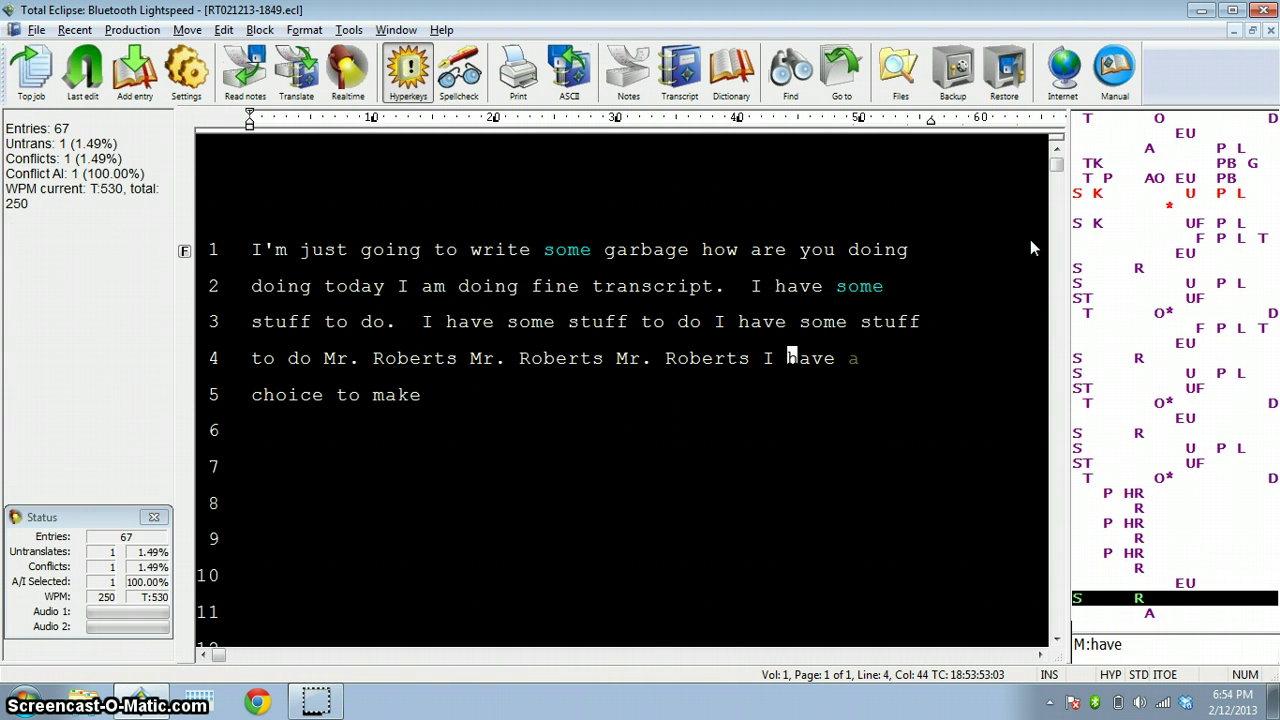
key(ctrl+Right)
key(ctrl+Right)
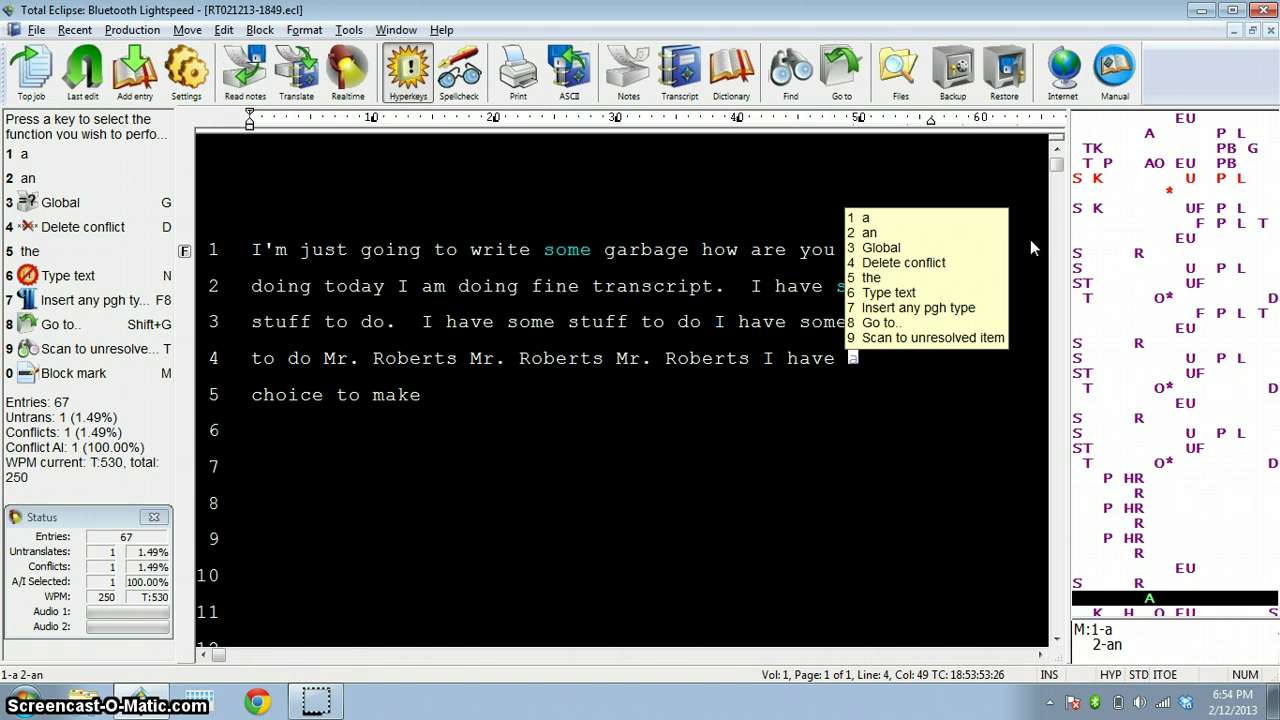
key(ctrl+Right)
key(ctrl+Right)
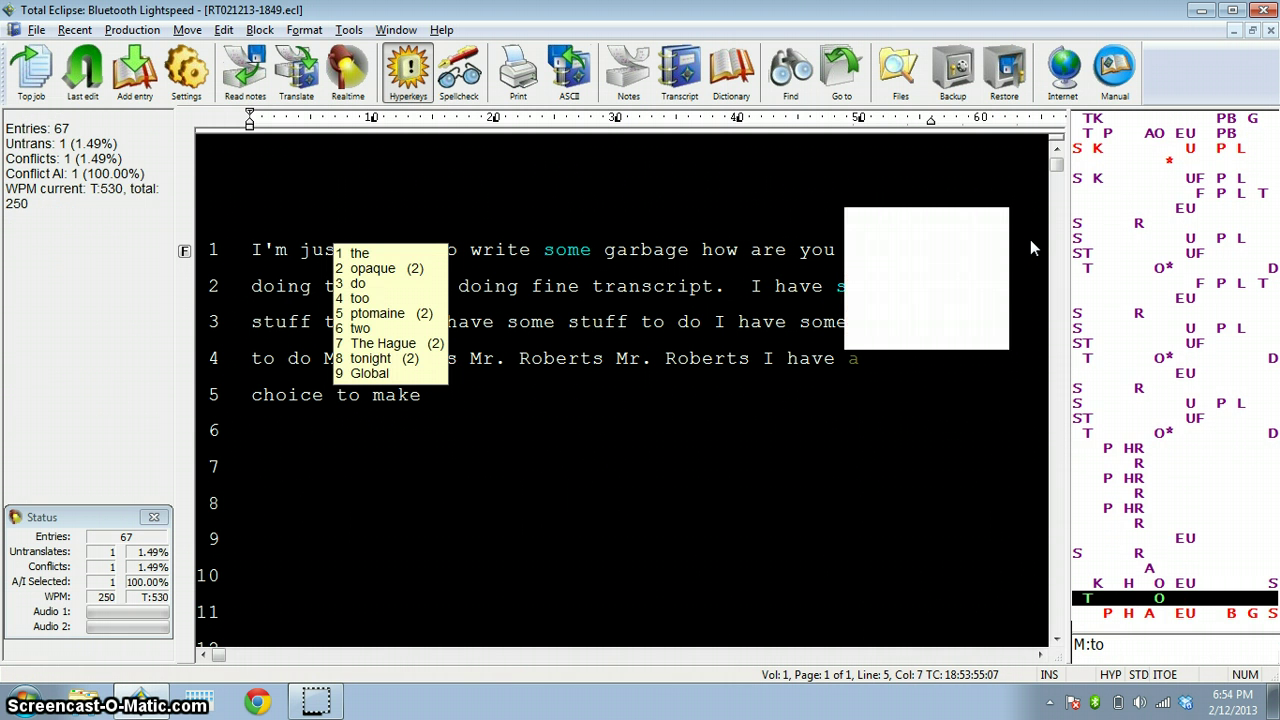
- End the sentence with a period and start an answer paragraph containing "Four" and the stroke TKPWH*FR
text({.} {.})
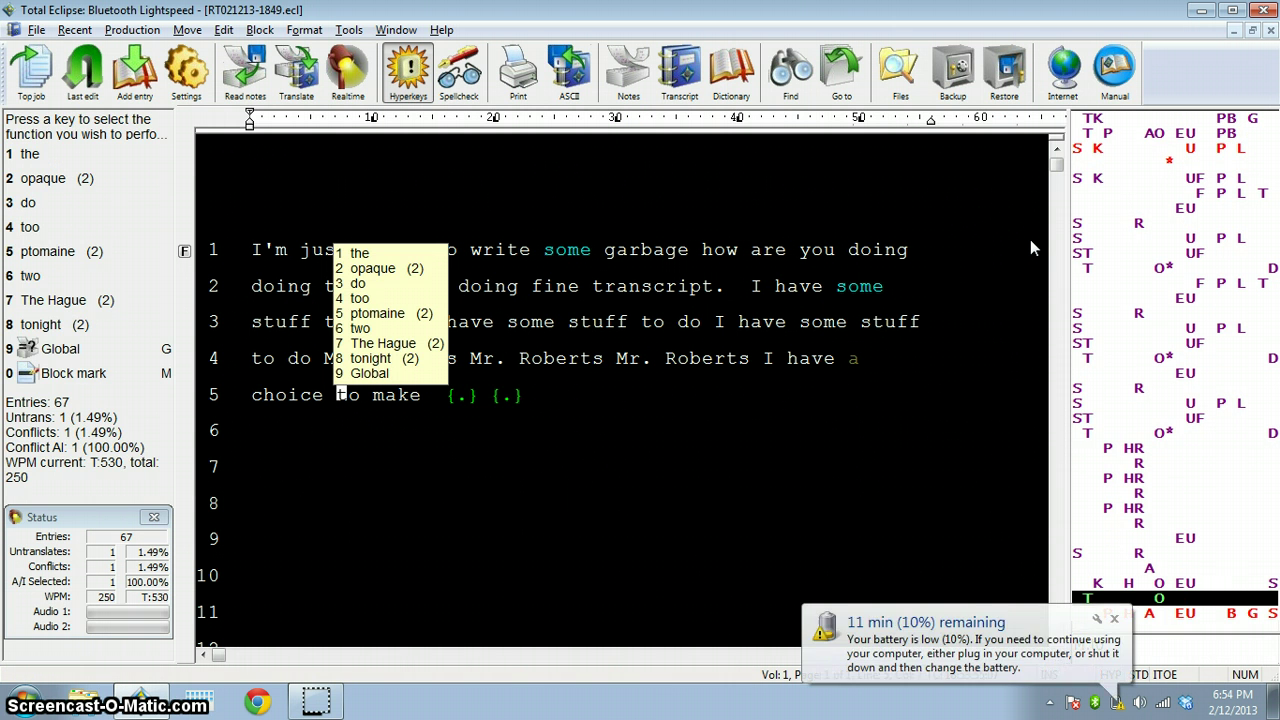
key(ctrl+End)
text(-FRBLGTS)
text(4 TKPWH*FR)
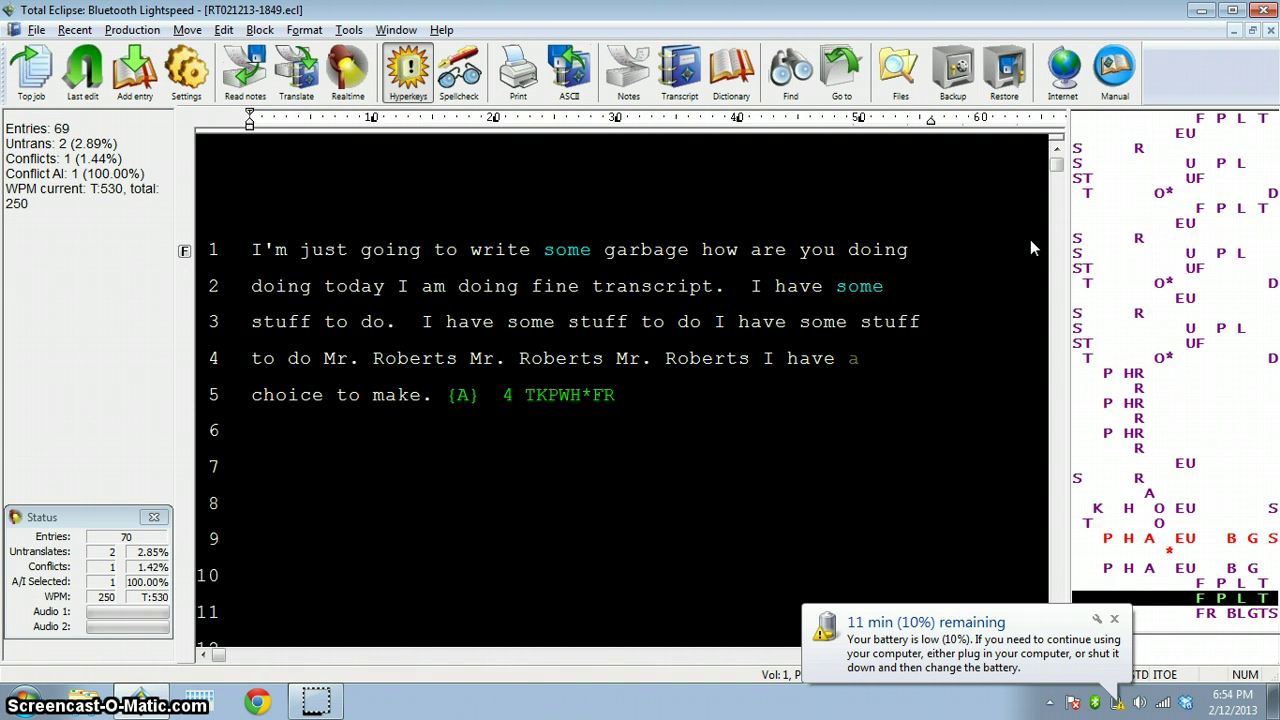
- Bring up the suggestions for the untranslated "give" in the answer and for the conflict "a" in the fourth line
key(ctrl+Left)
key(grave)
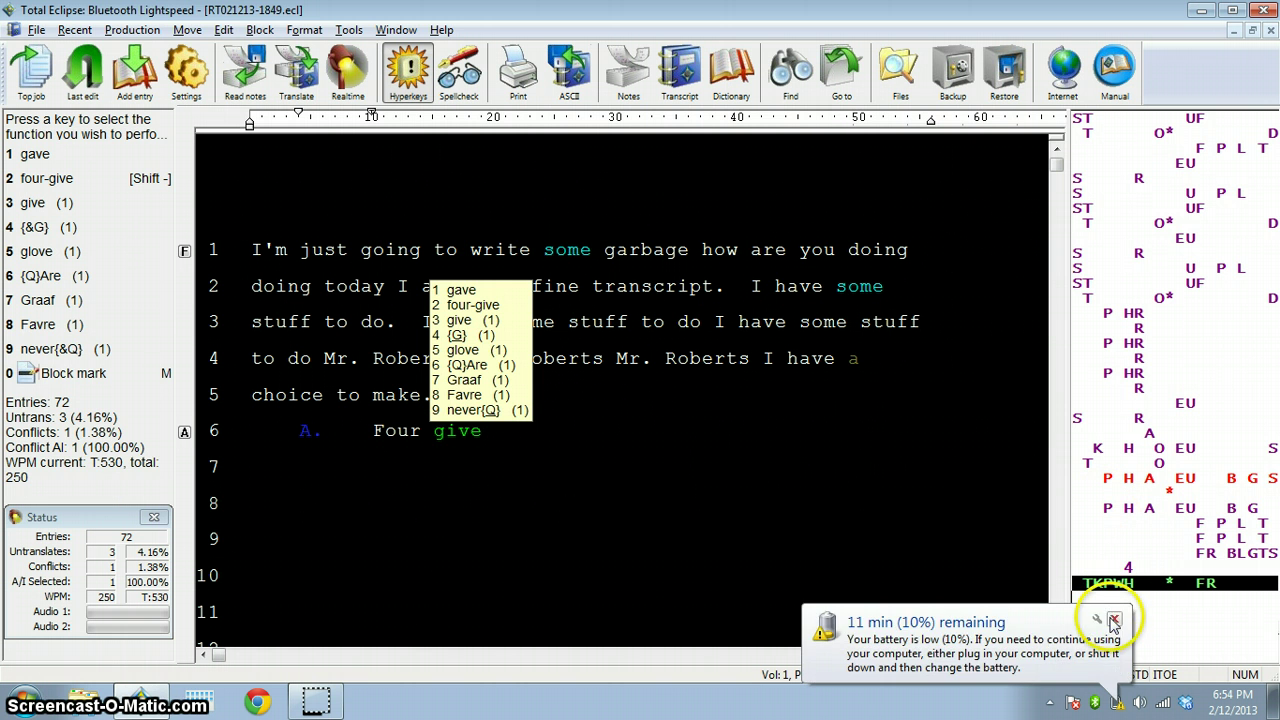
click(850, 362)
key(F8)
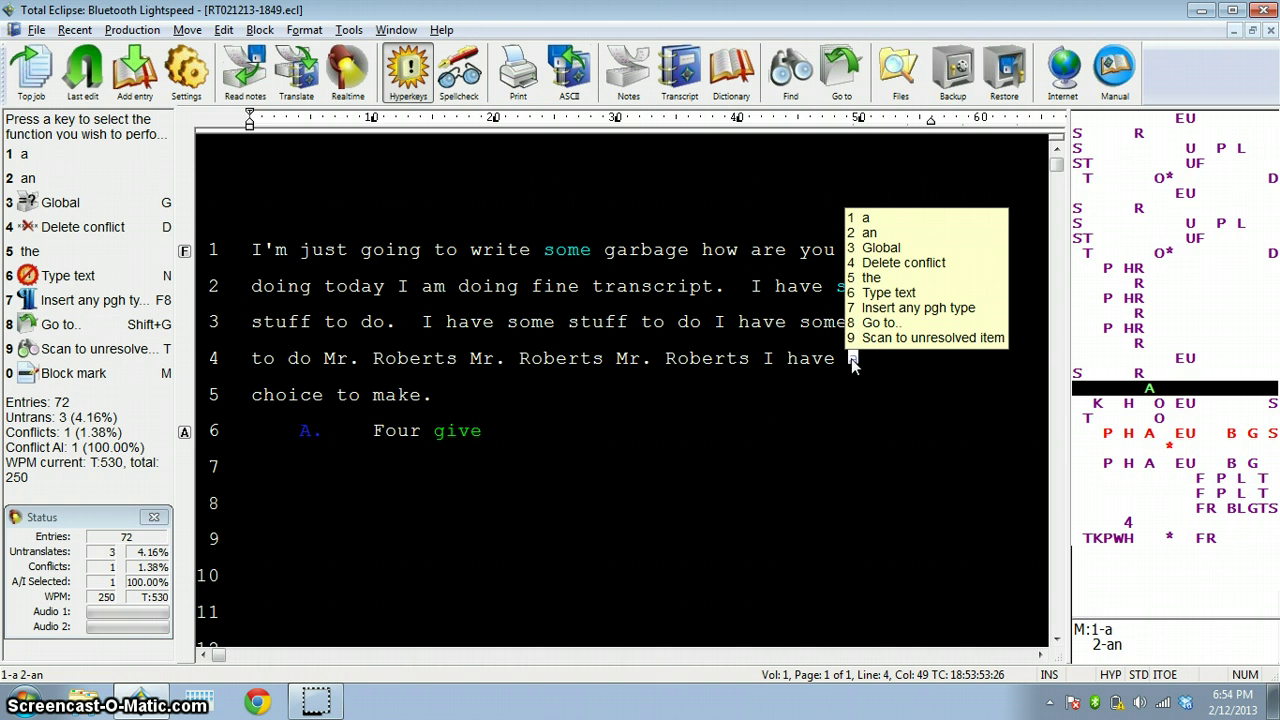
- Examine the text categories available for color selection in the user's display settings
key(alt+u)
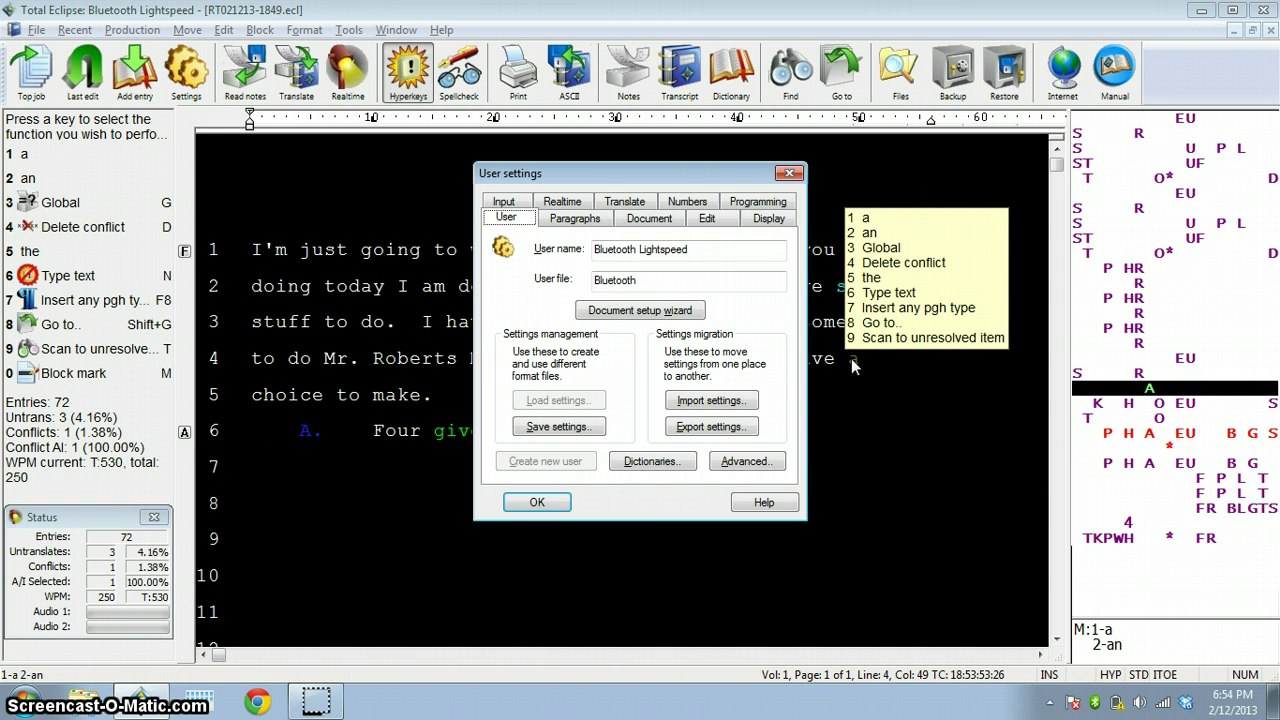
click(767, 216)
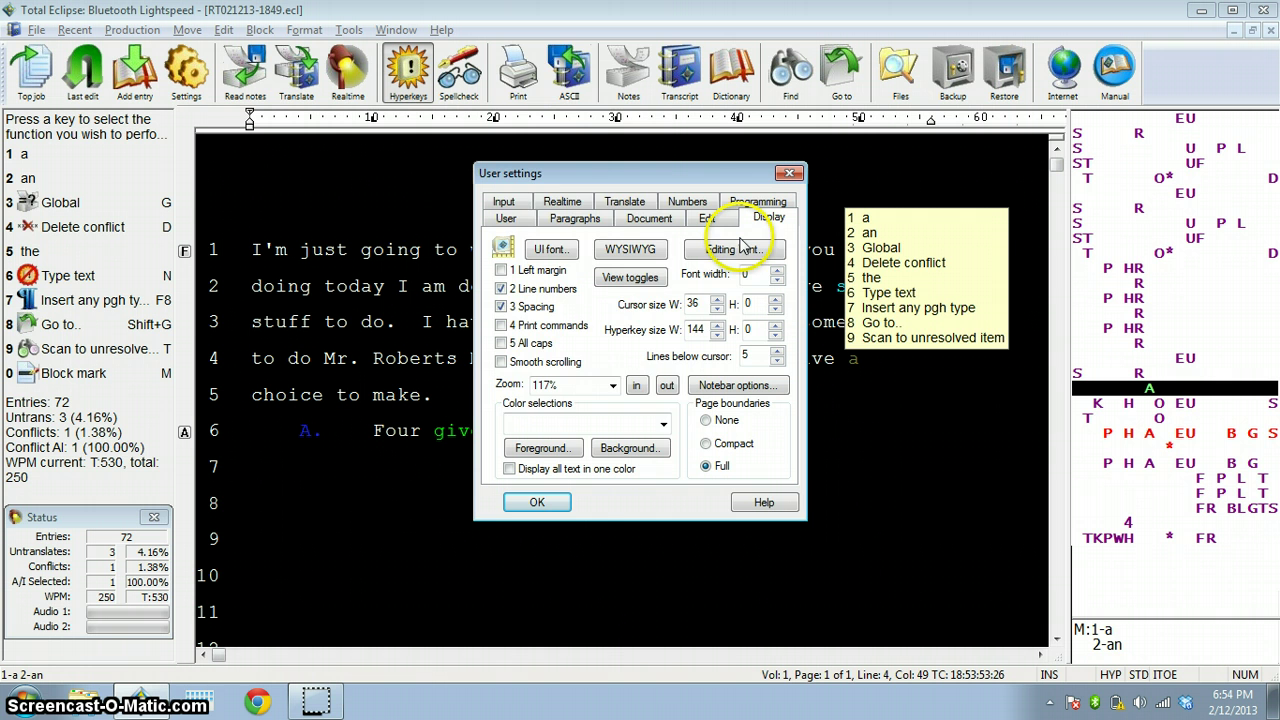
click(600, 426)
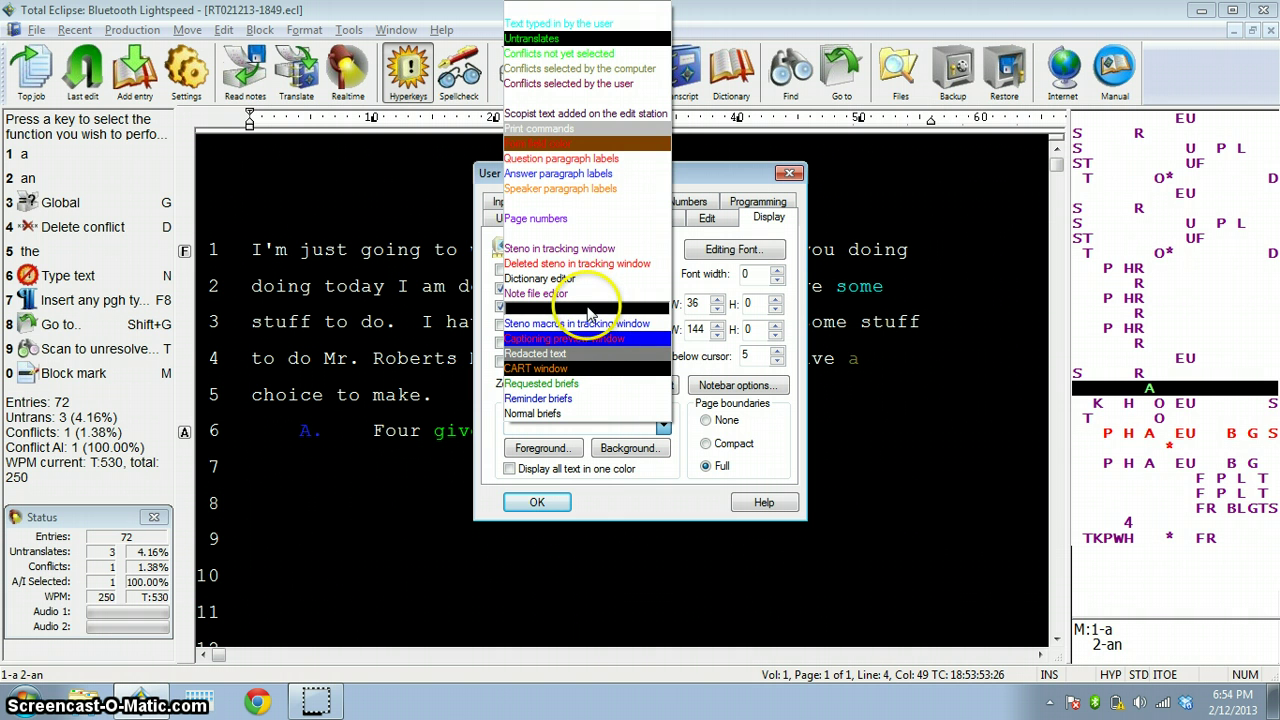
click(588, 312)
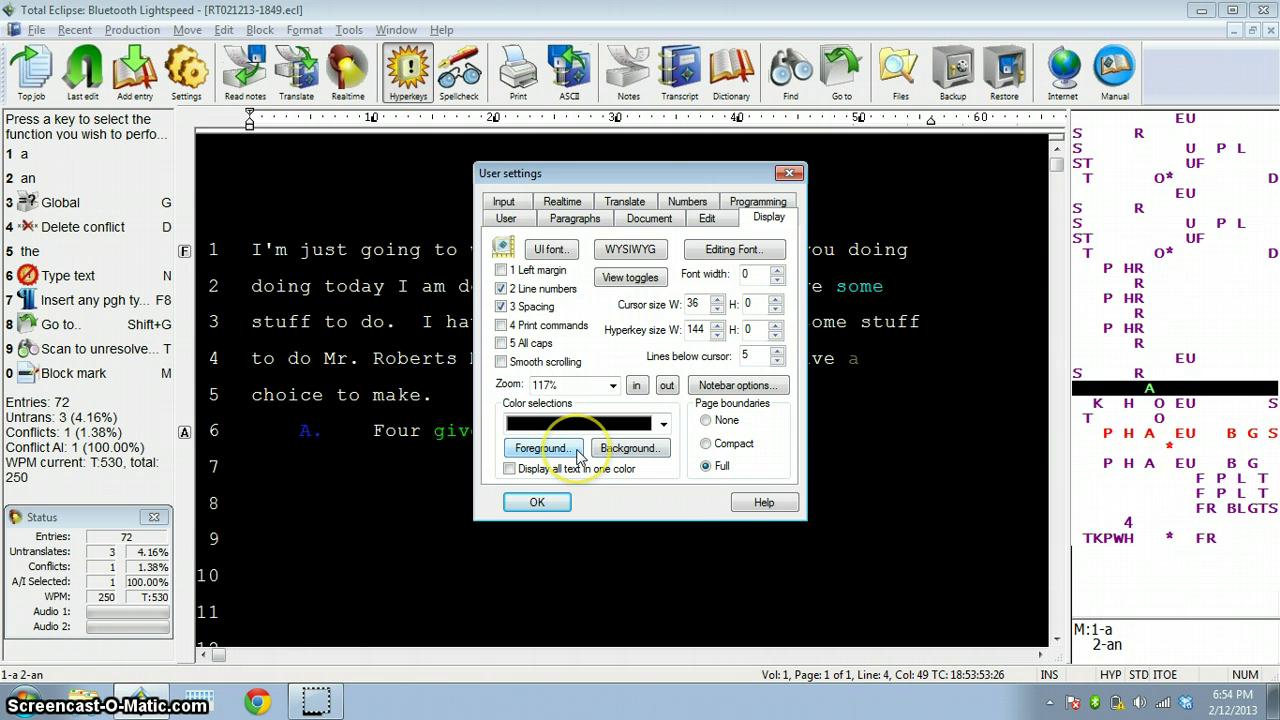
- Set the background color of Untranslates to white in the display color selections and accept the settings
click(632, 418)
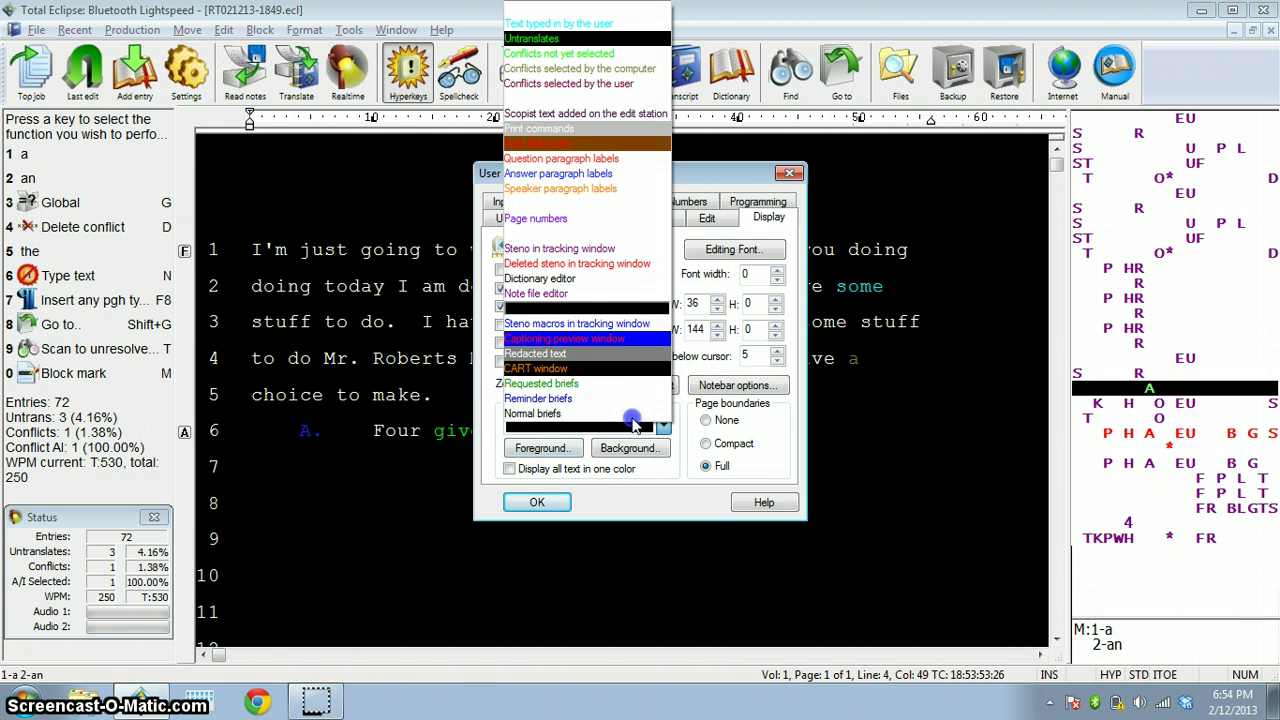
click(545, 39)
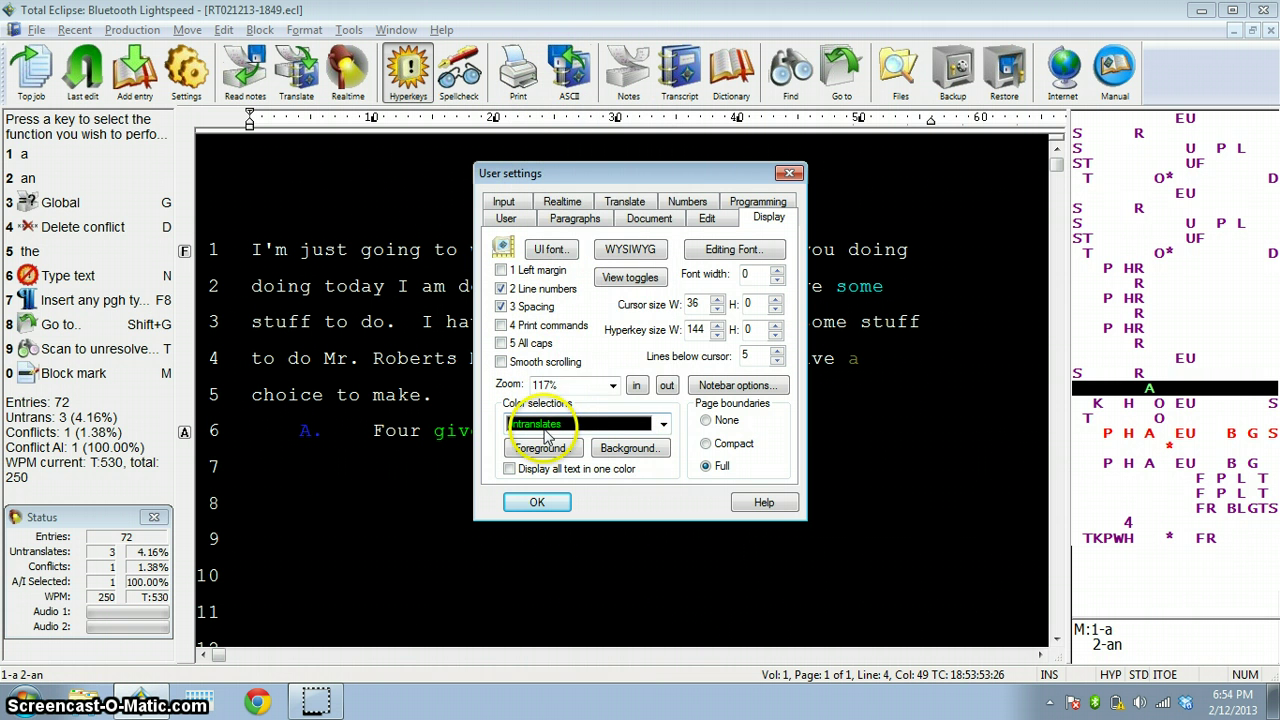
click(545, 449)
click(640, 476)
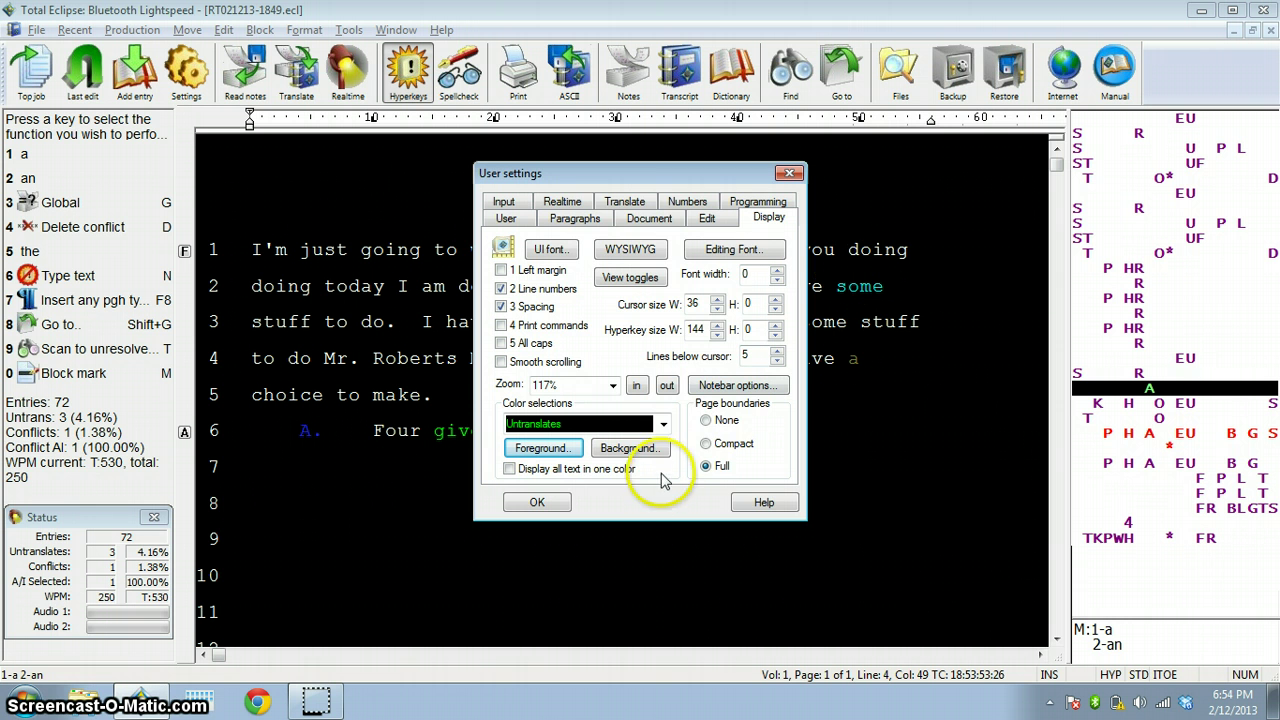
click(648, 450)
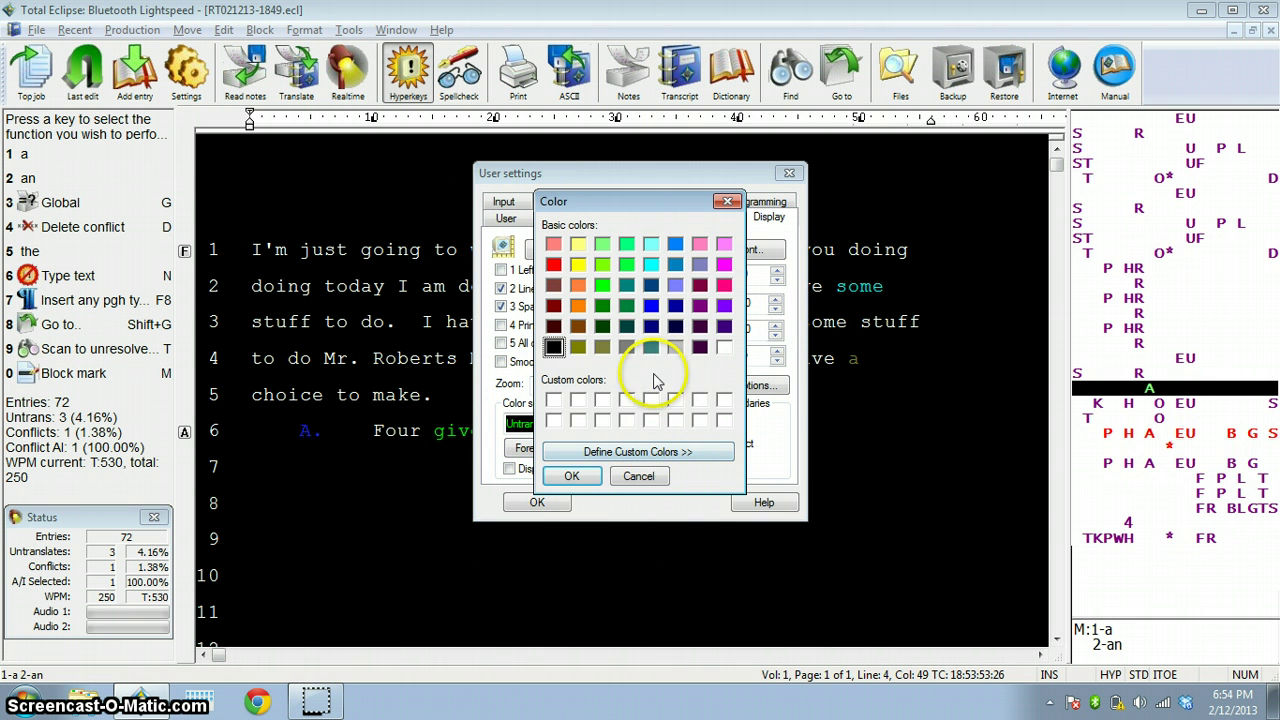
click(724, 347)
click(571, 476)
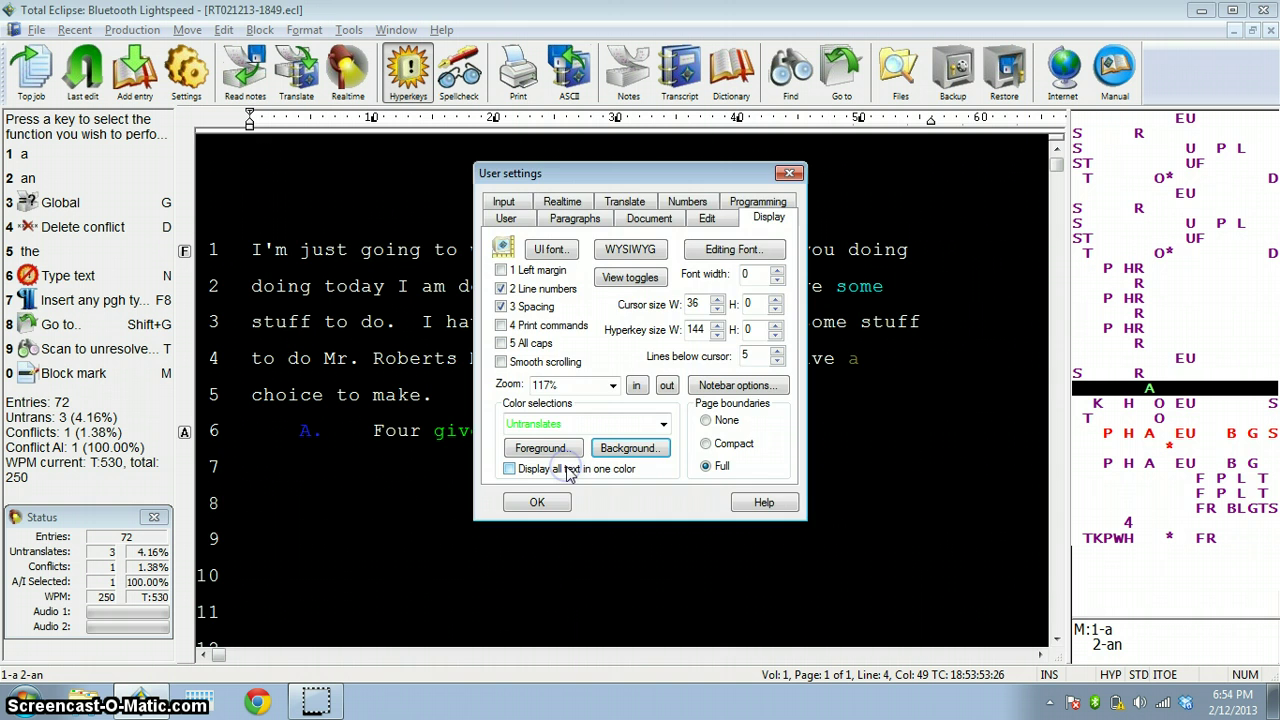
click(537, 502)
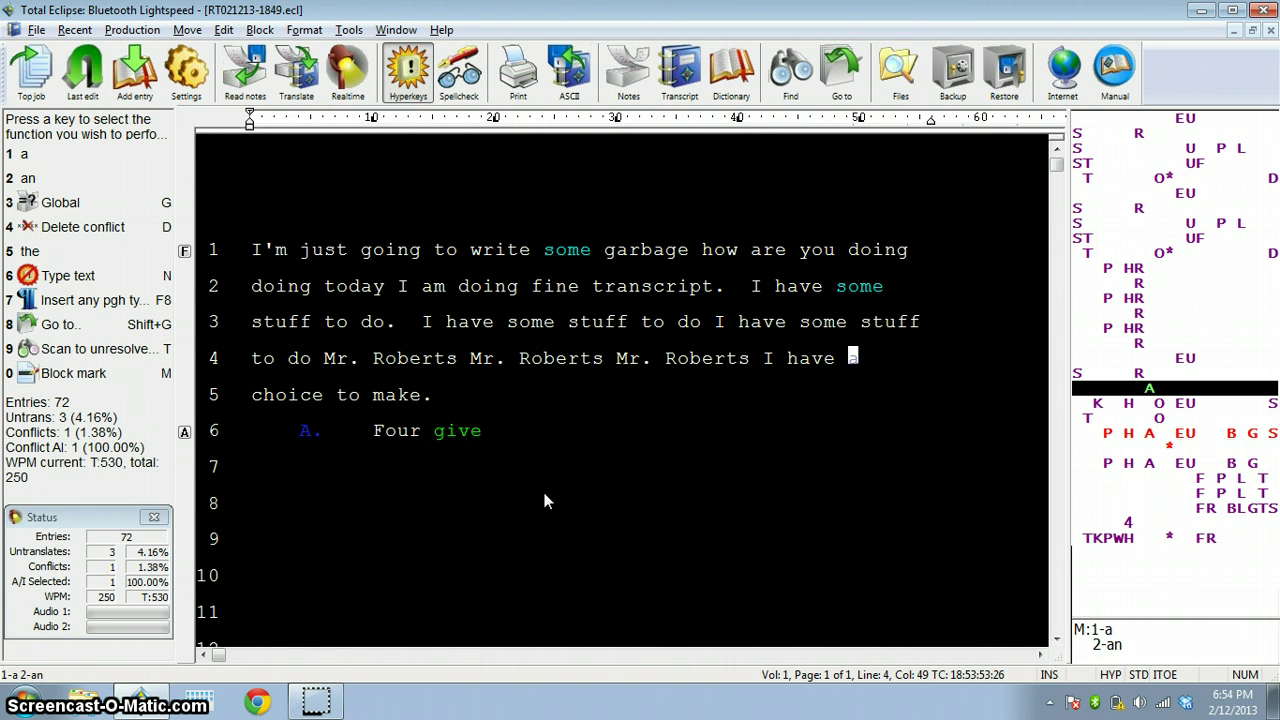
- Continue the answer with "J.", the stroke -6R7B8DZ, "J. okay okay okay" and the untranslated stroke SK-RBG three times
text(J.)
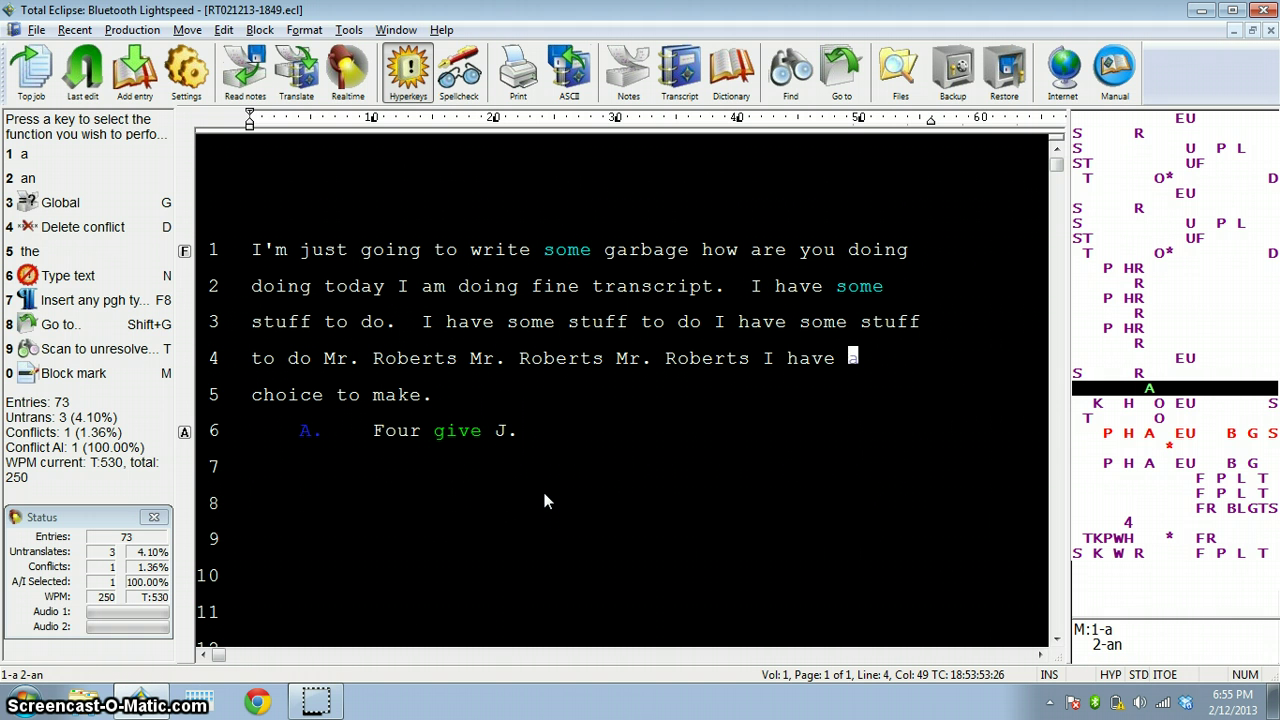
key(alt+u)
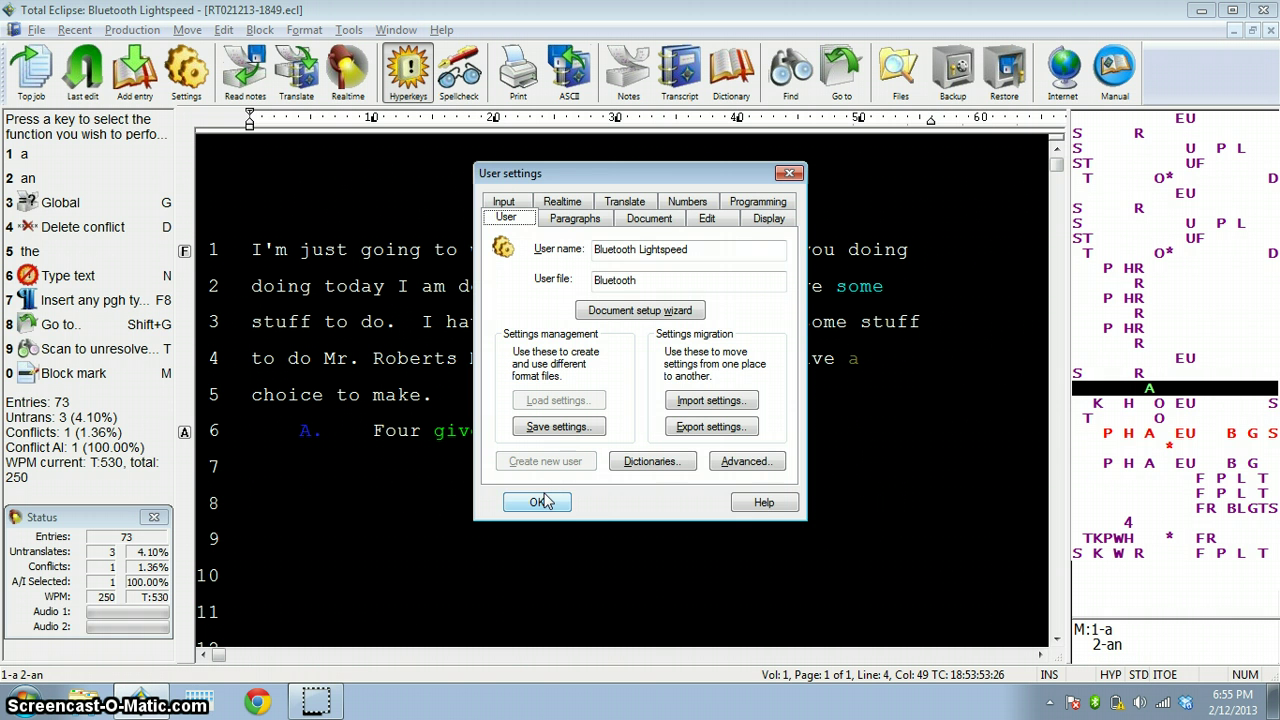
click(538, 502)
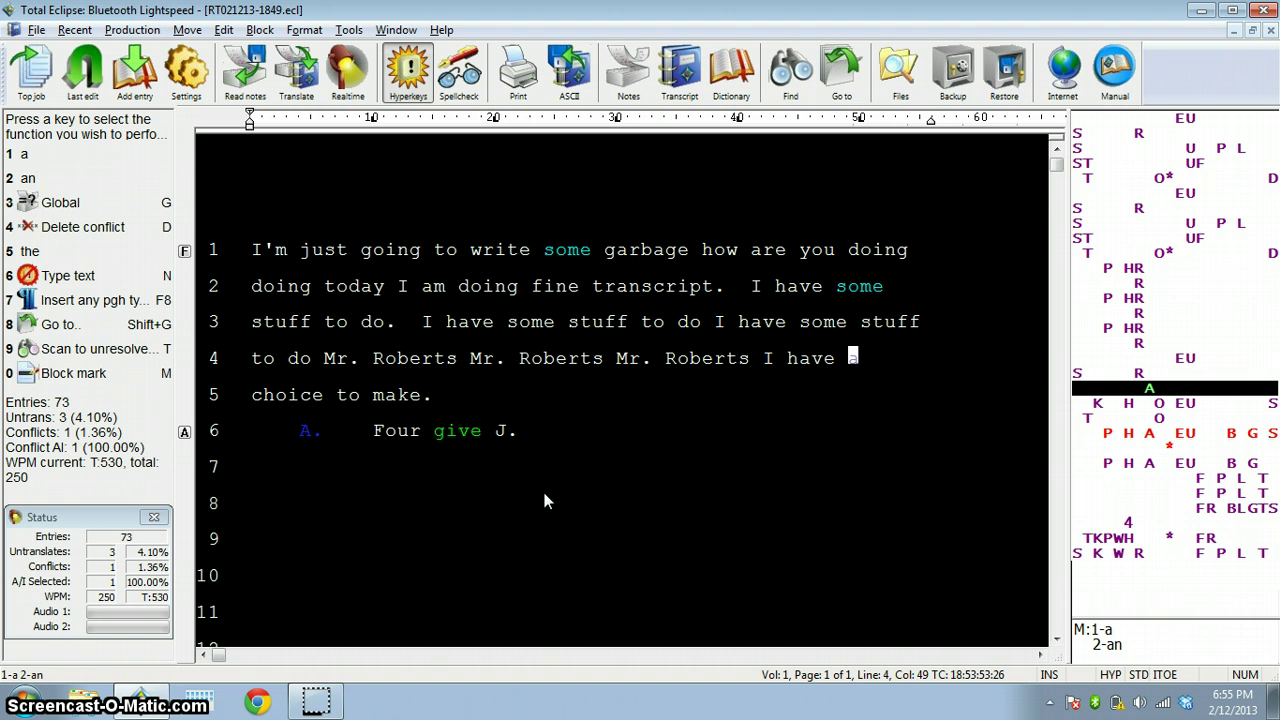
text(-6R7B8DZ J.)
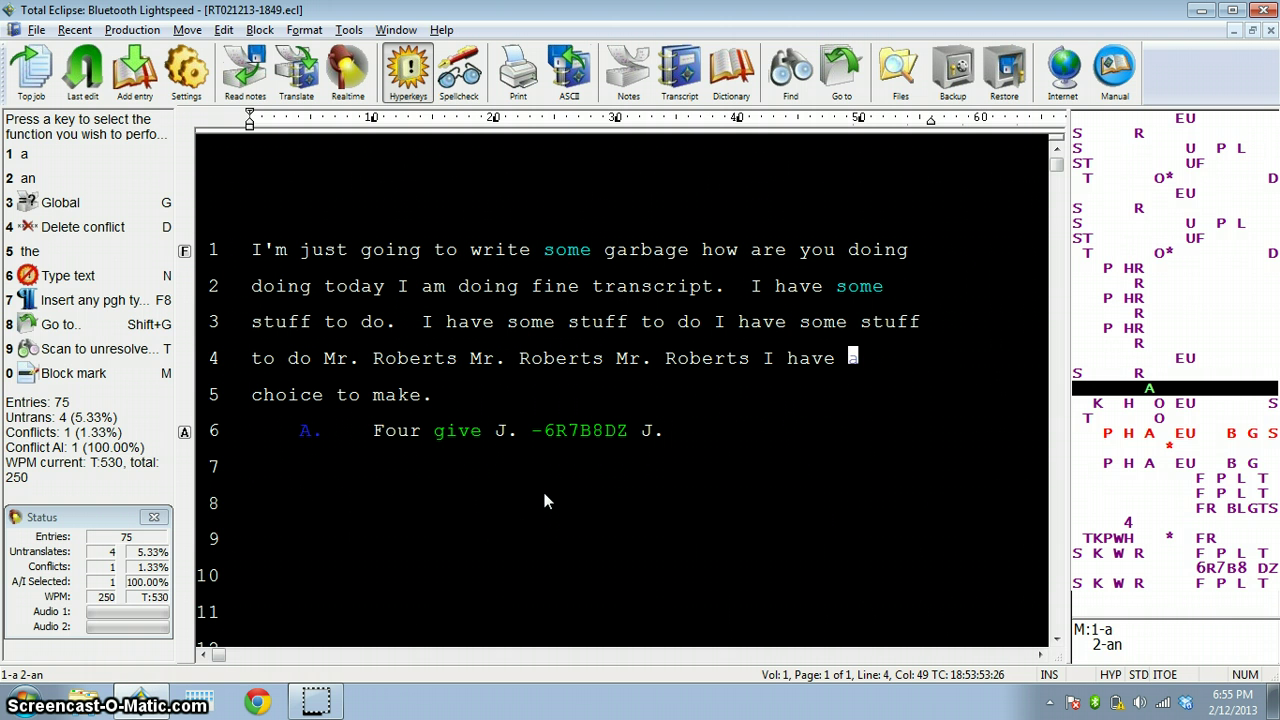
text( okay okay okay)
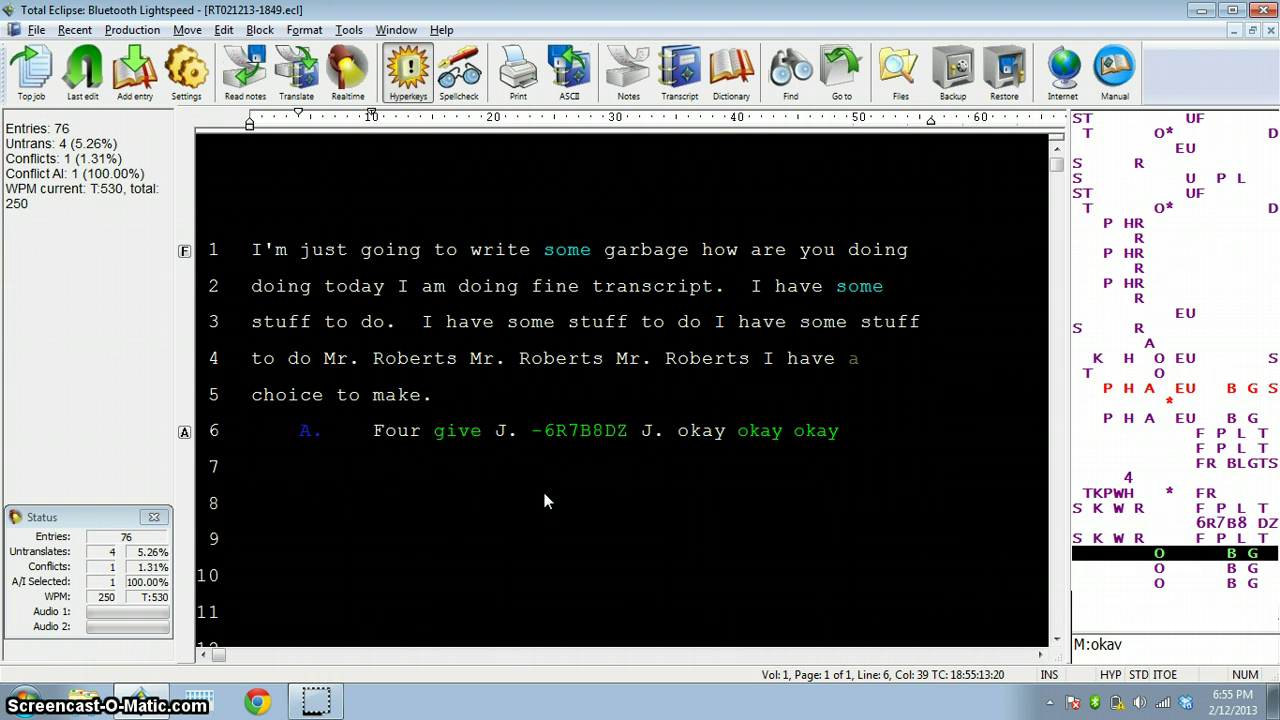
text( SK-RBG SK-RBG can recollect)
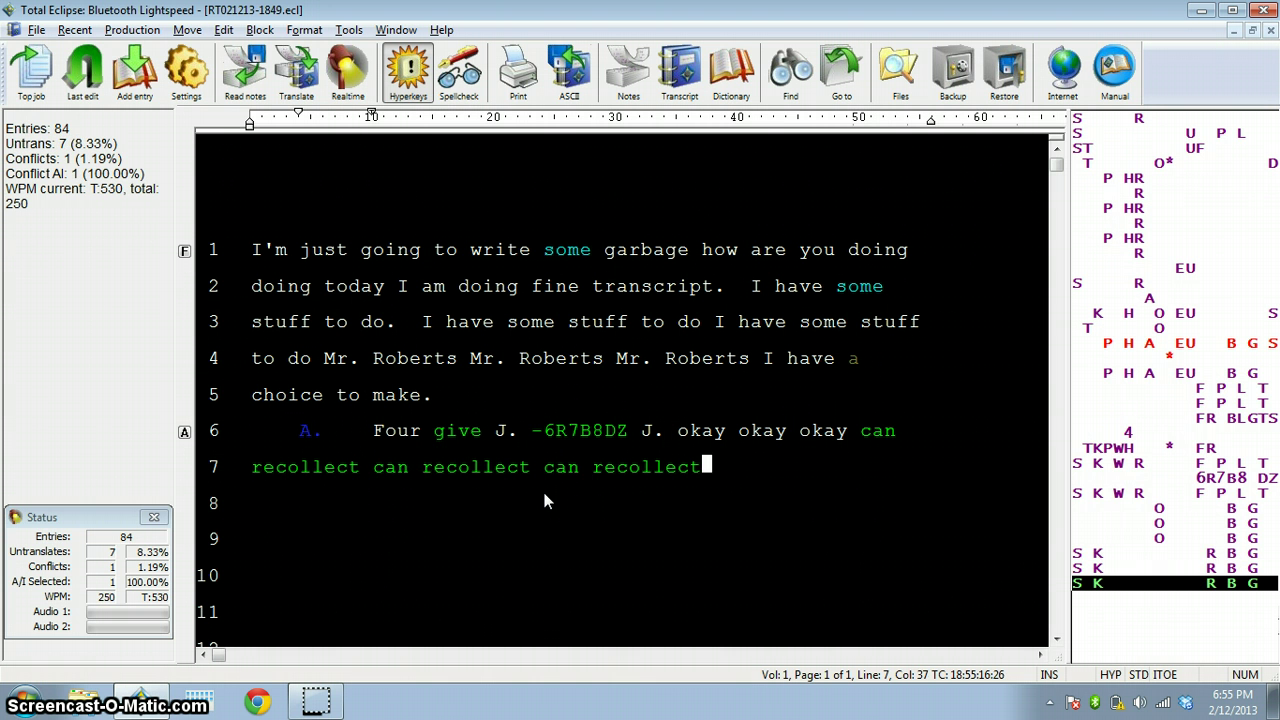
- Bring up the suggestions for the second untranslated "can recollect" in the seventh line
key(a)
key(a)
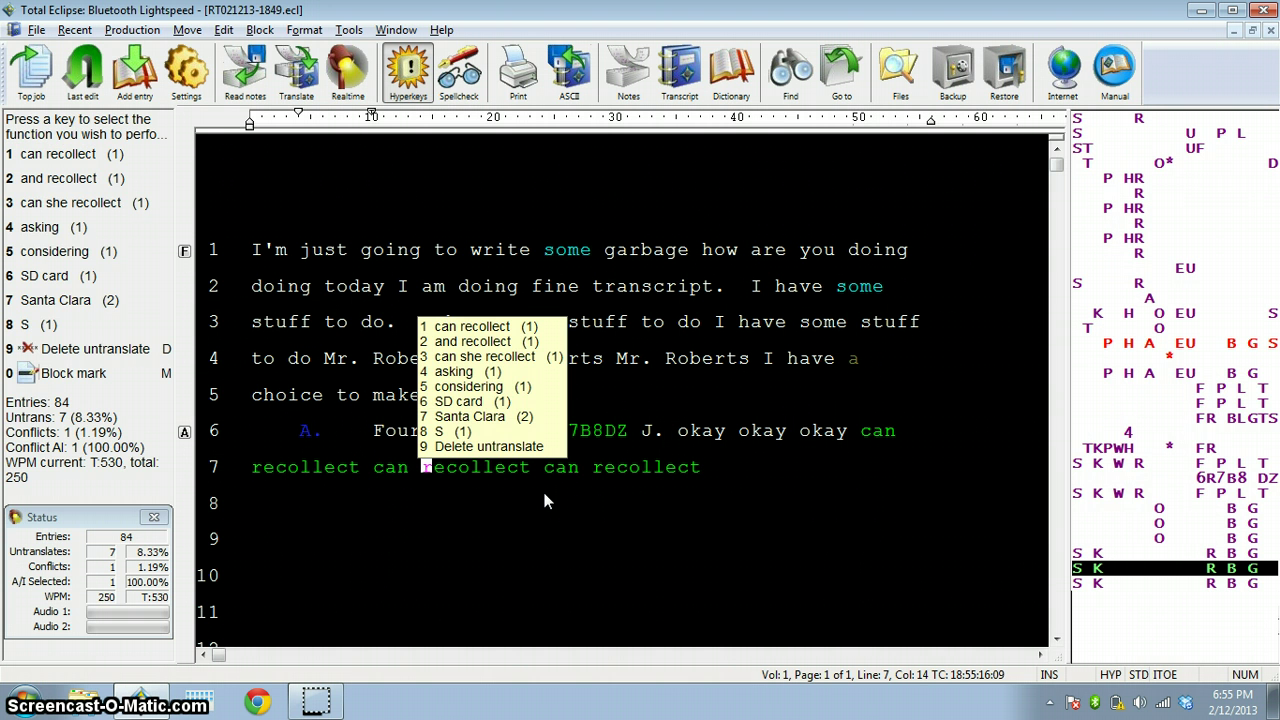
key(alt+u)
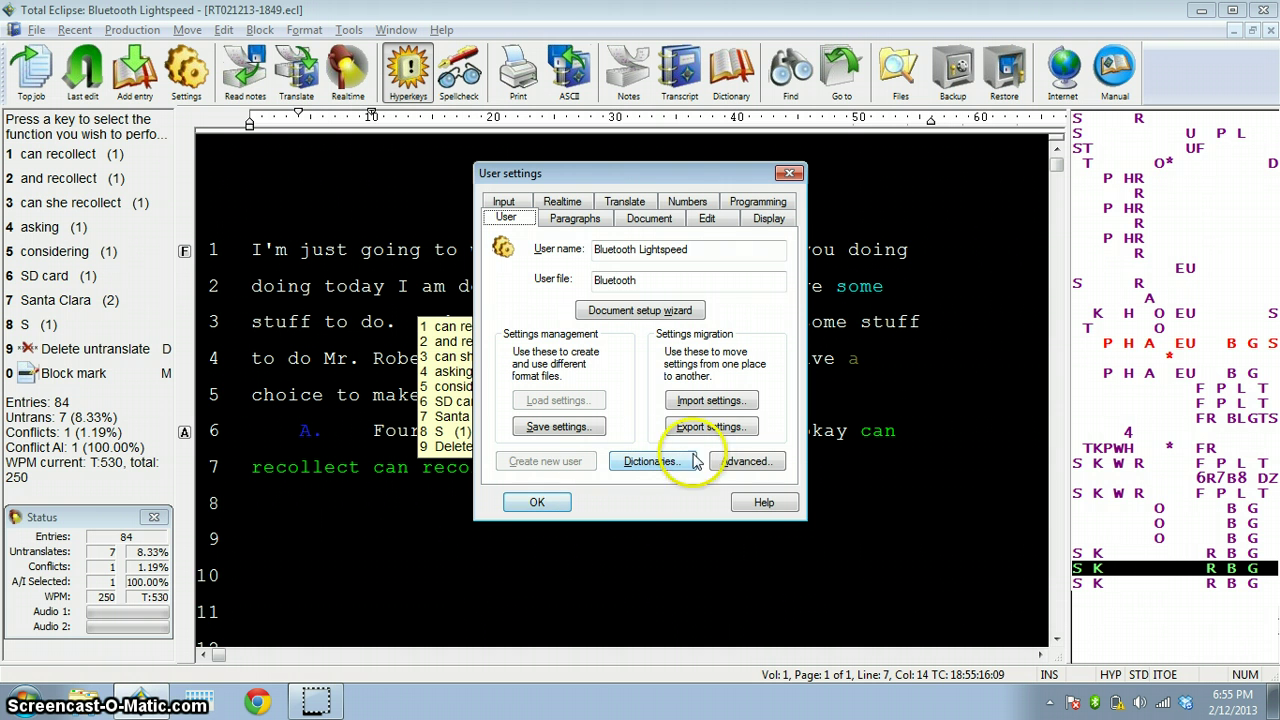
click(530, 502)
- Examine the globaling options and default dictionary choices in the user's Edit settings
key(ctrl+u)
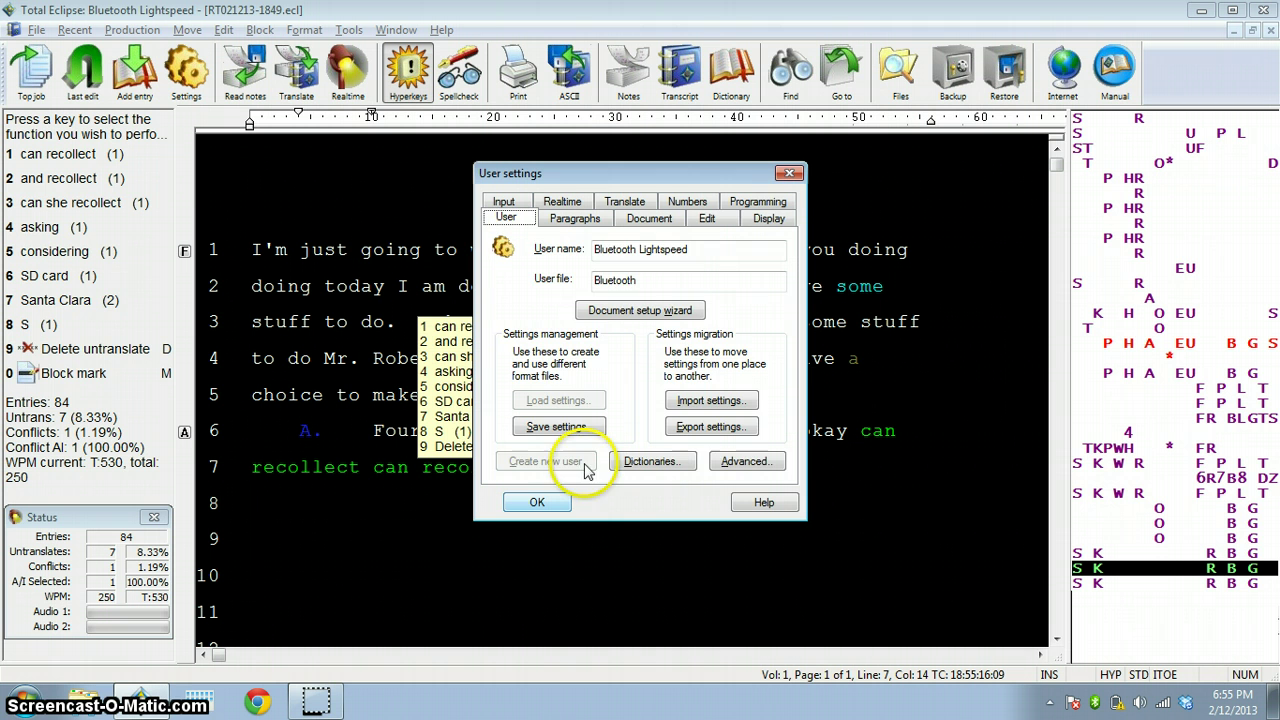
click(733, 219)
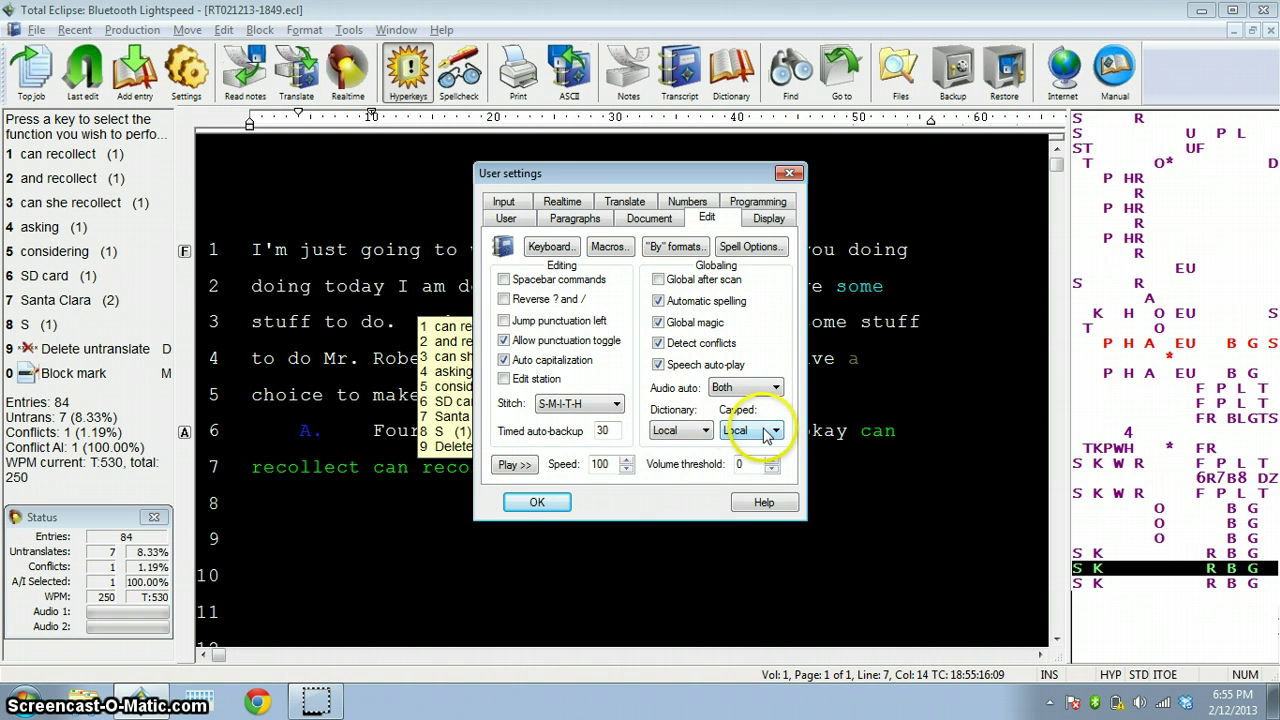
click(540, 503)
- Globally define the untranslated "give" (TKPWH*FR) in the sixth line as "change this stupid stroke", using Local replace
key(Up)
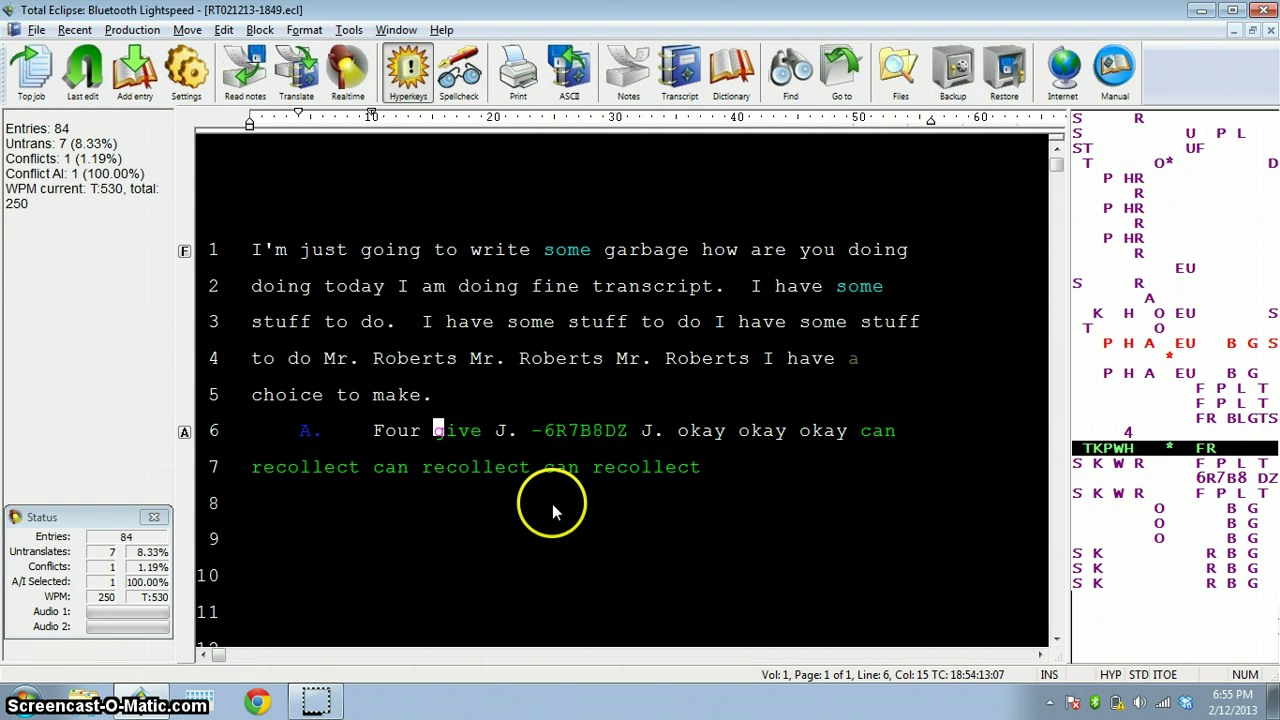
key(ctrl+d)
text(change)
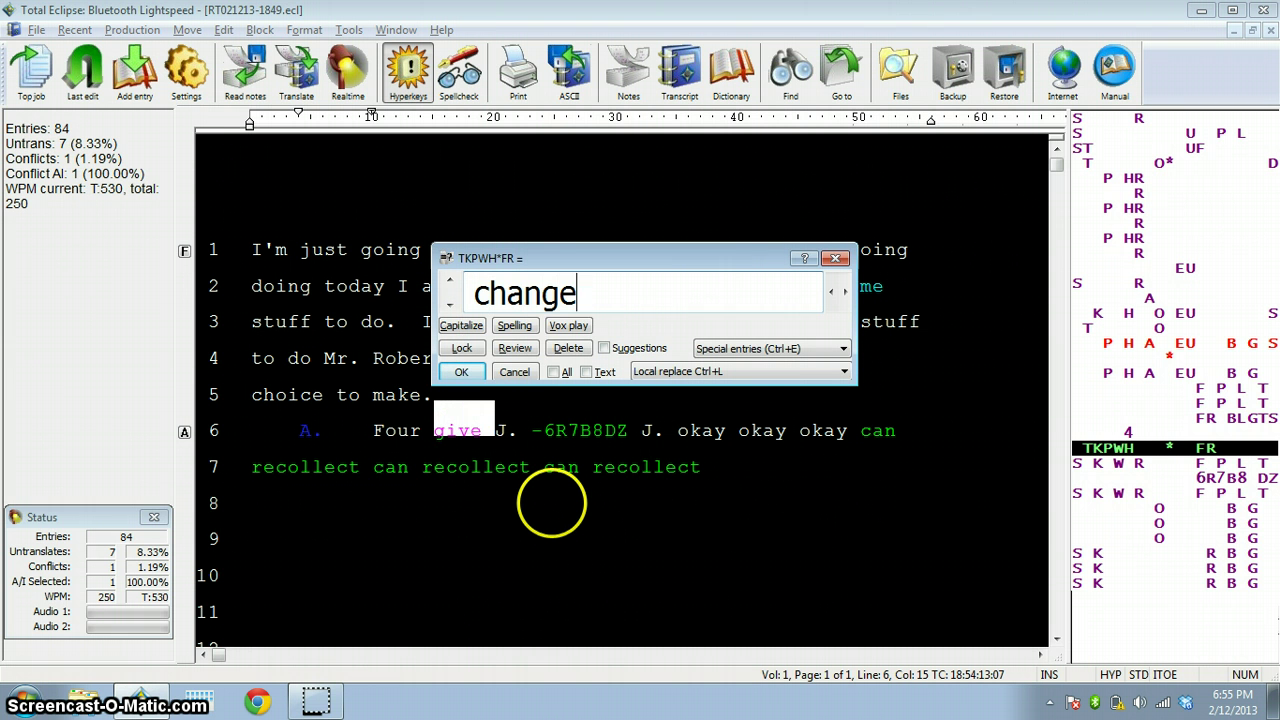
text( this stupid stroke)
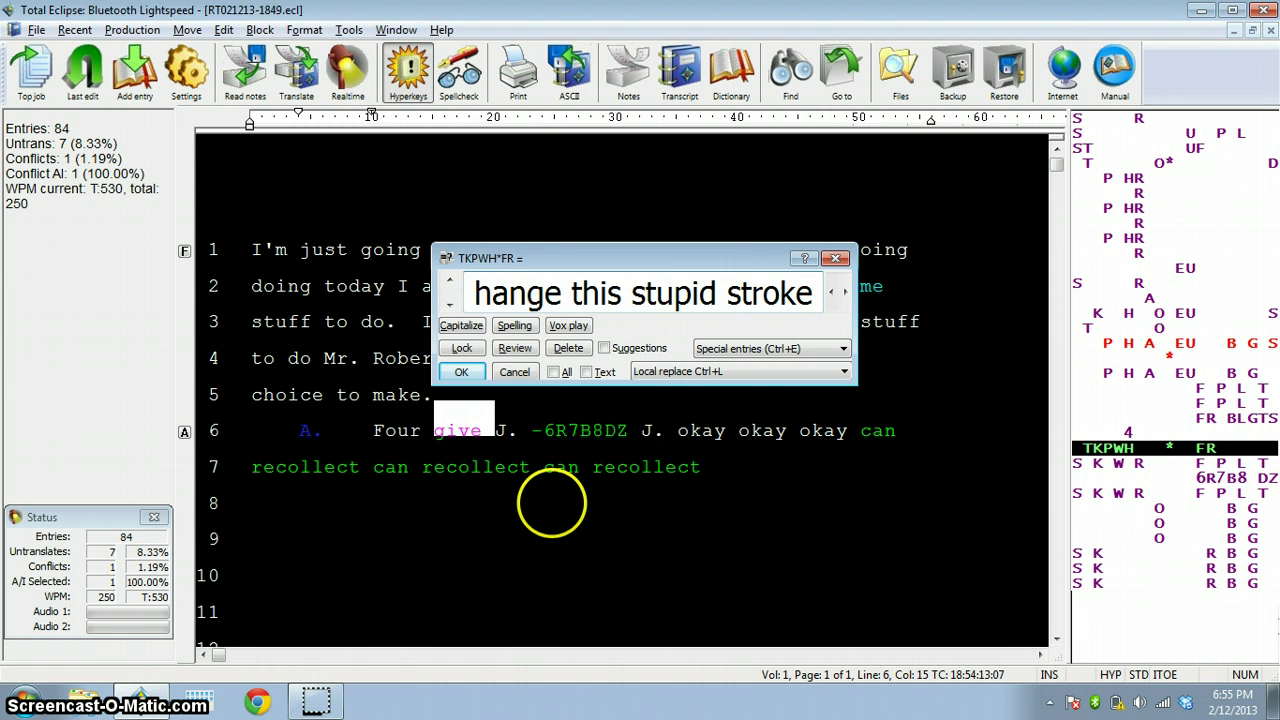
key(Return)
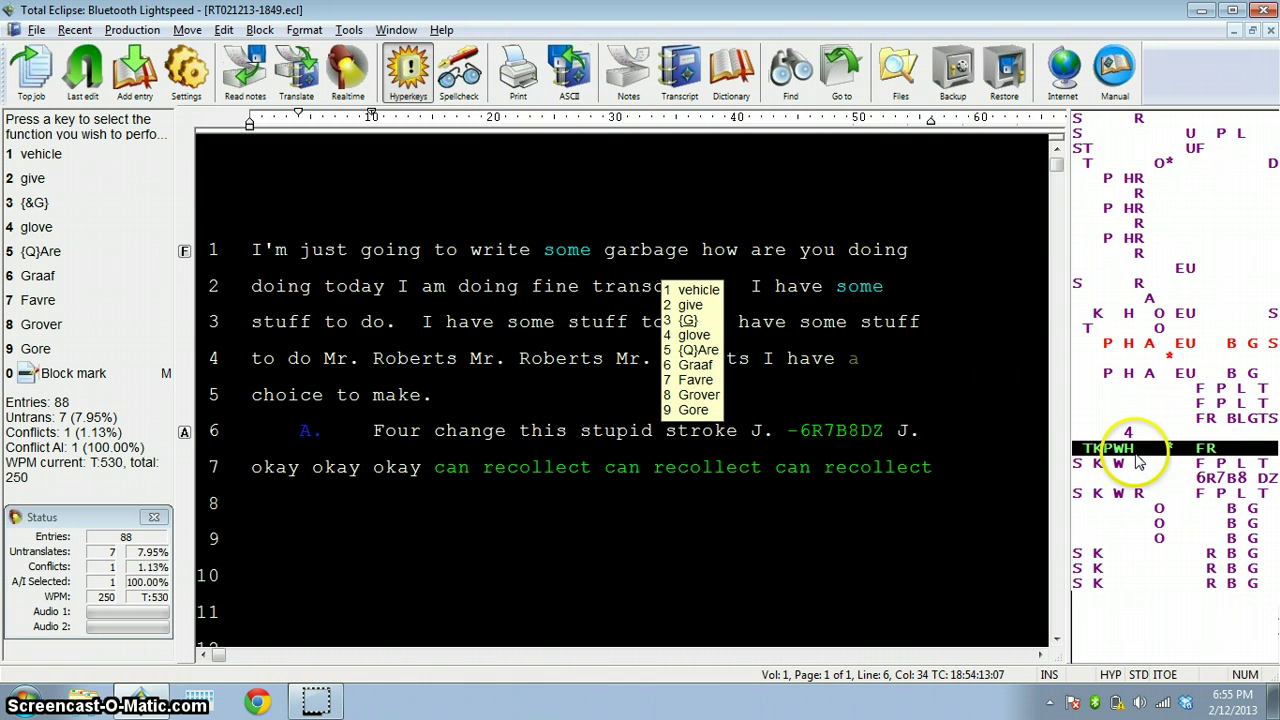
click(605, 450)
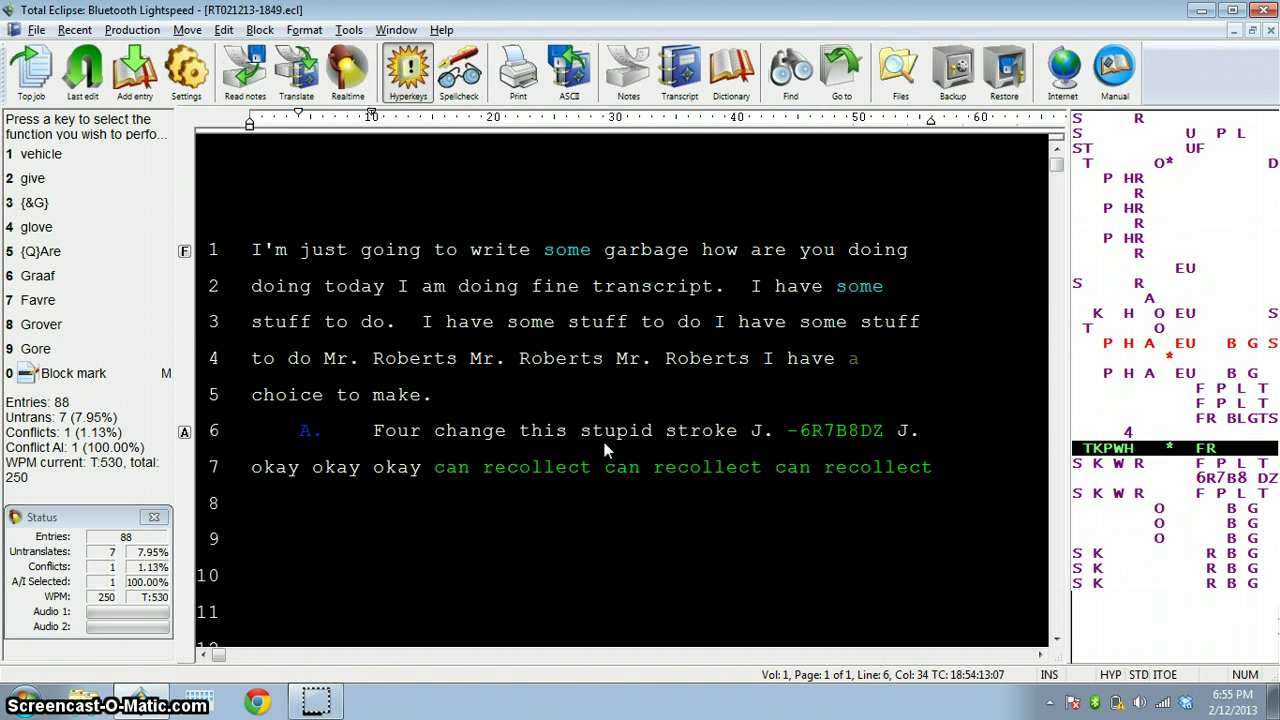